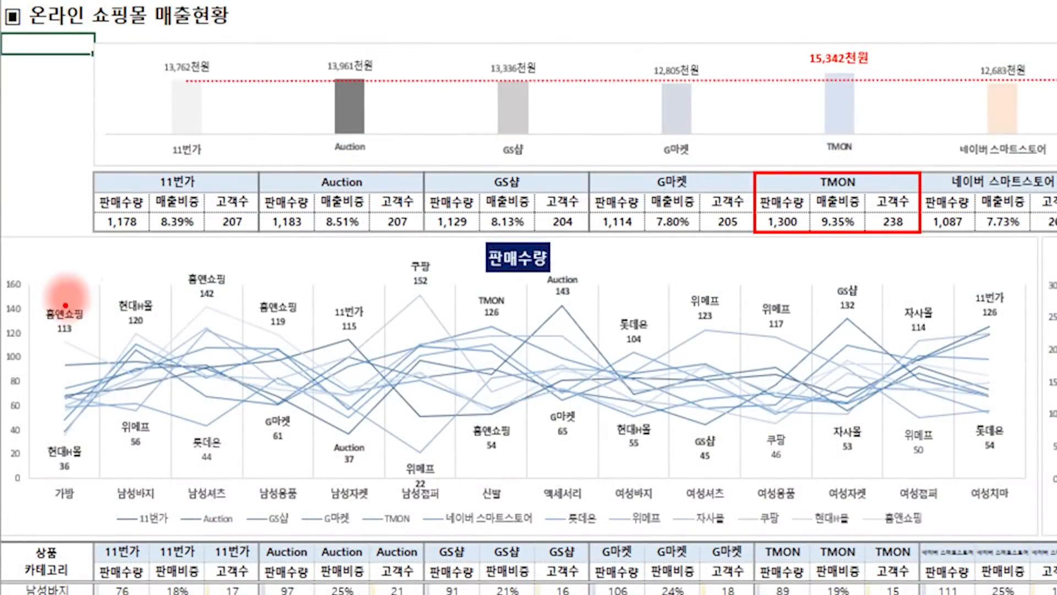
# Step: Review the highest and lowest labelled channels in the 판매수량 and 고객수 charts of the finished sales report
pyautogui.moveTo(38, 281)
pyautogui.mouseDown()
pyautogui.moveTo(107, 357)
pyautogui.moveTo(969, 346)
pyautogui.moveTo(1016, 260)
pyautogui.moveTo(484, 283)
pyautogui.moveTo(72, 275)
pyautogui.moveTo(28, 288)
pyautogui.mouseUp()
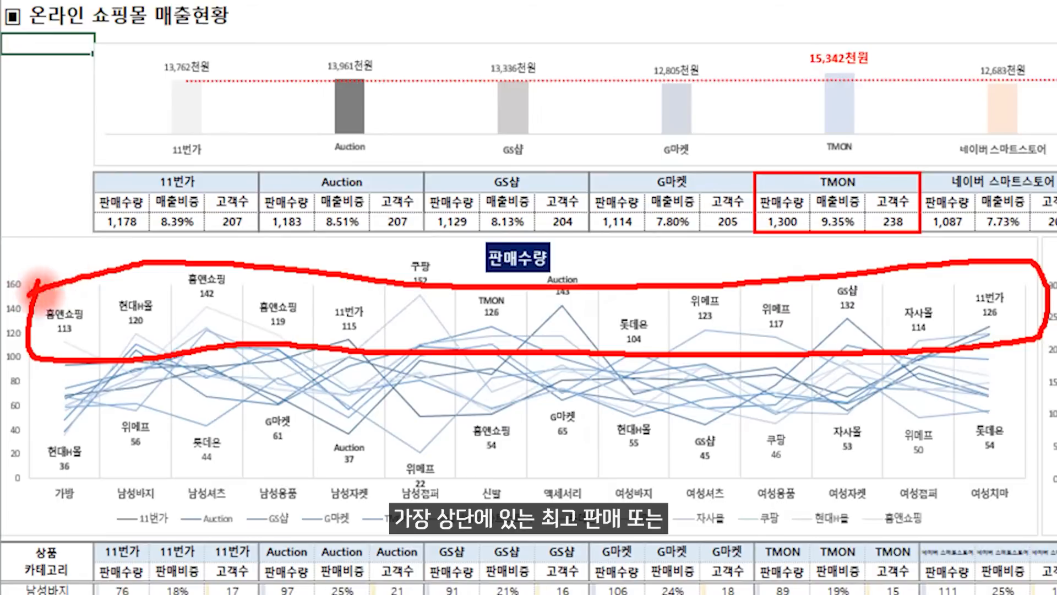
pyautogui.moveTo(138, 238); pyautogui.dragTo(175, 229)
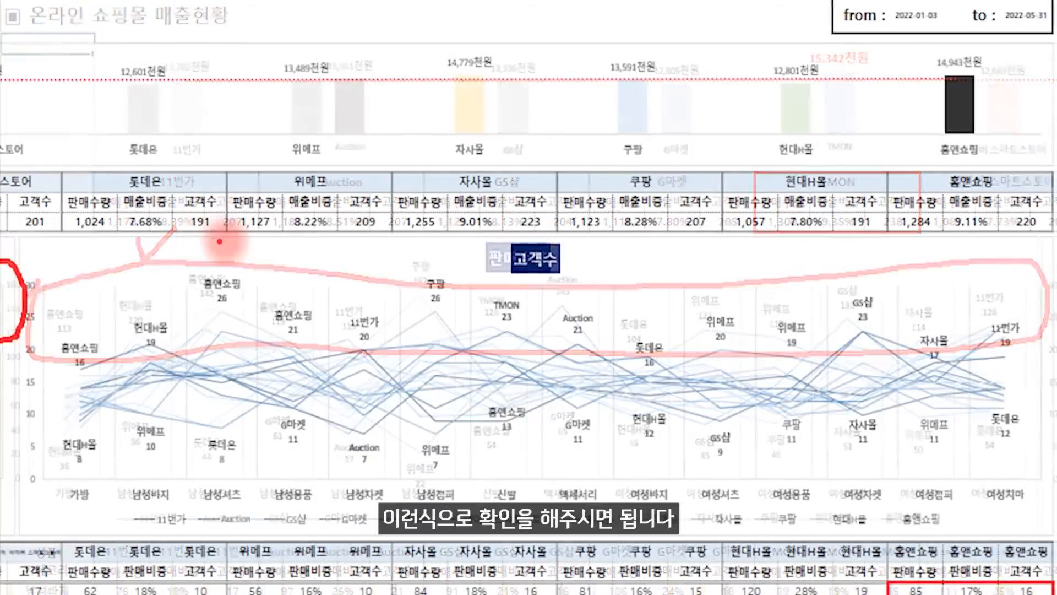
pyautogui.moveTo(237, 241)
pyautogui.mouseDown()
pyautogui.moveTo(14, 353)
pyautogui.moveTo(1055, 339)
pyautogui.moveTo(137, 278)
pyautogui.mouseUp()
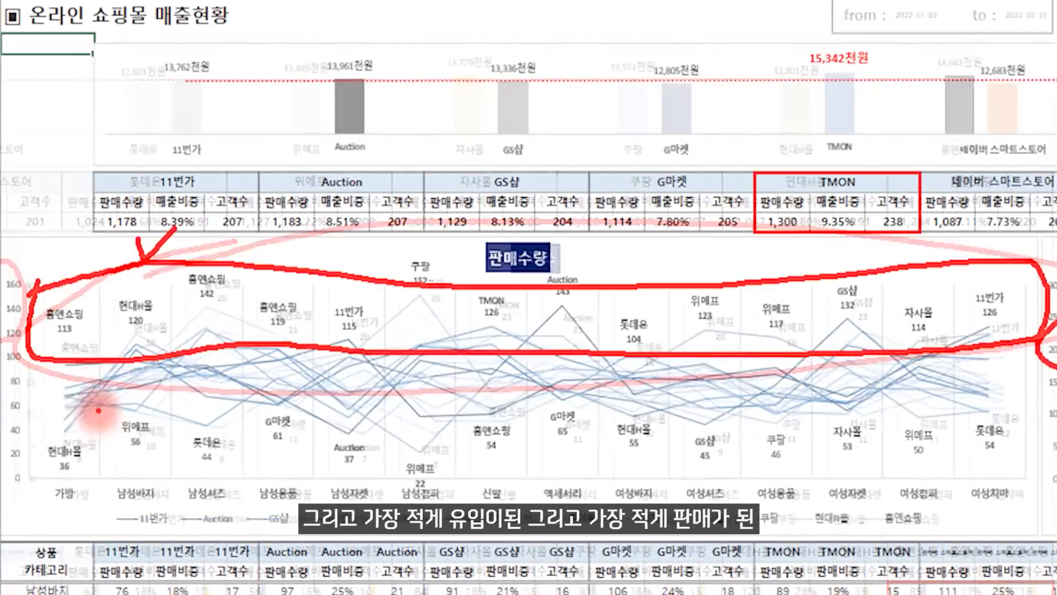
pyautogui.moveTo(87, 408)
pyautogui.mouseDown()
pyautogui.moveTo(10, 438)
pyautogui.moveTo(462, 512)
pyautogui.moveTo(983, 468)
pyautogui.moveTo(1002, 380)
pyautogui.moveTo(83, 405)
pyautogui.mouseUp()
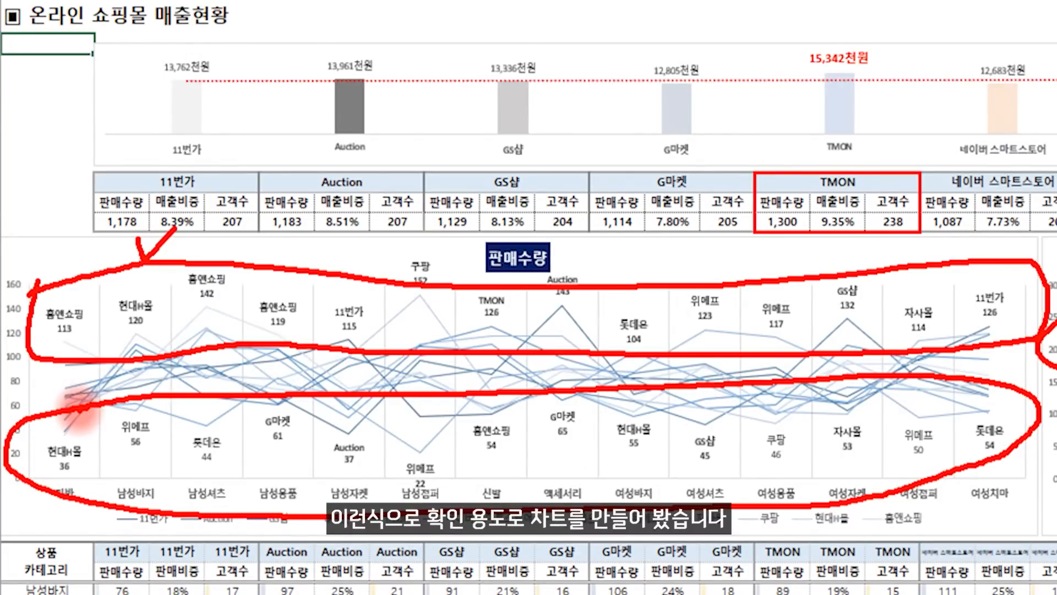
pyautogui.press('Escape')
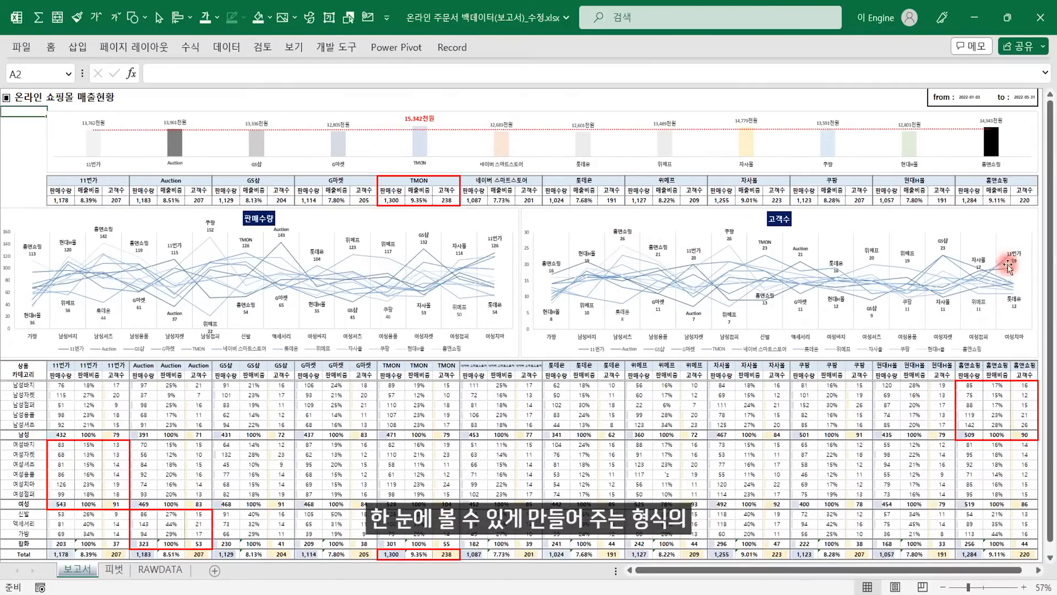
pyautogui.moveTo(1009, 271)
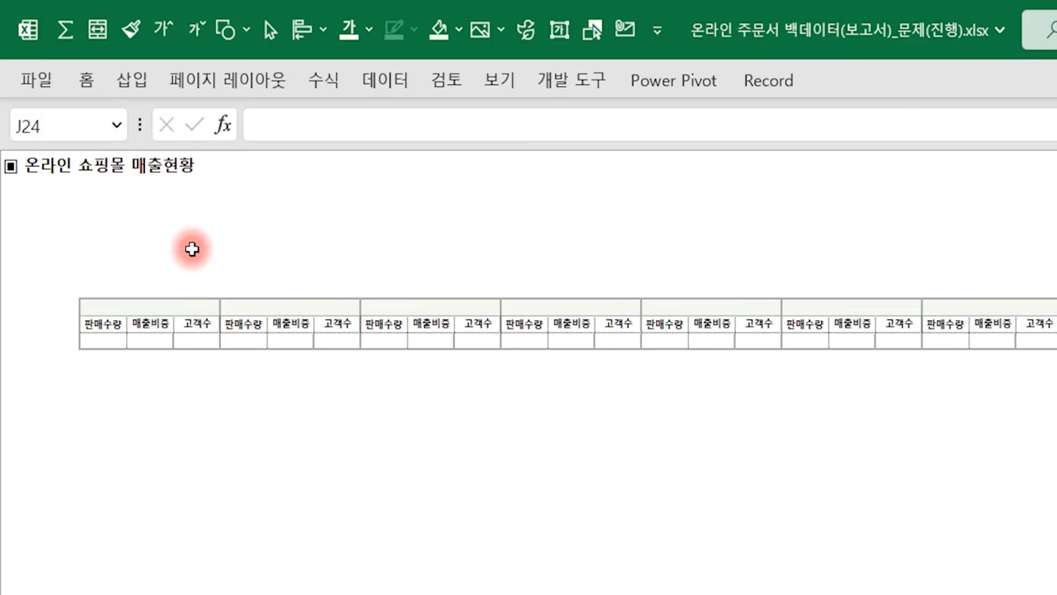
# Step: Examine the blank 보고서 template's 판매수량, 매출비중 and 고객수 blocks and its product category rows
pyautogui.moveTo(77, 330); pyautogui.dragTo(189, 339)
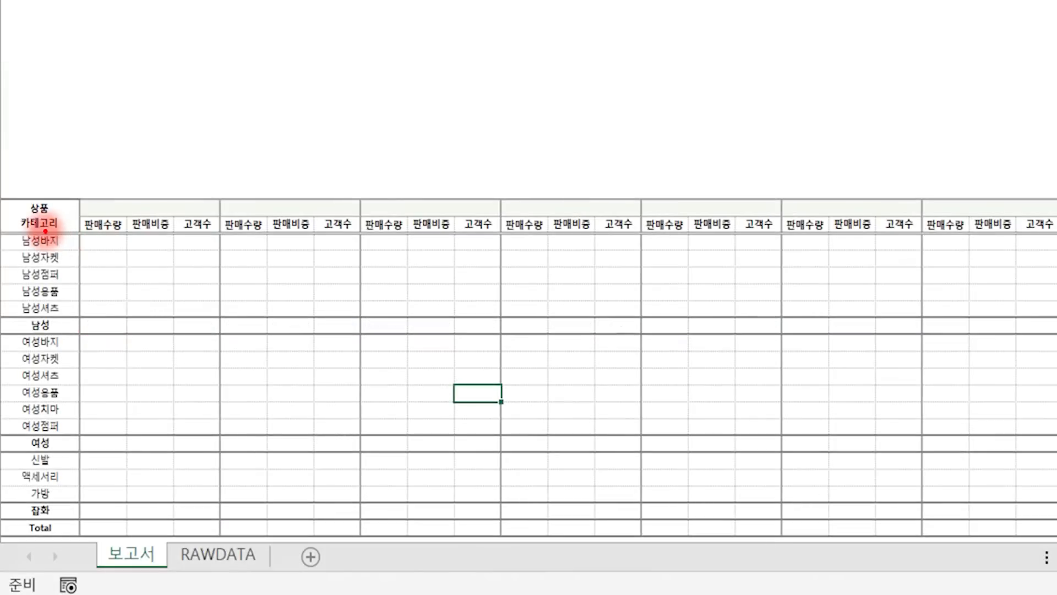
pyautogui.moveTo(9, 223)
pyautogui.mouseDown()
pyautogui.moveTo(44, 253)
pyautogui.moveTo(71, 406)
pyautogui.moveTo(73, 526)
pyautogui.mouseUp()
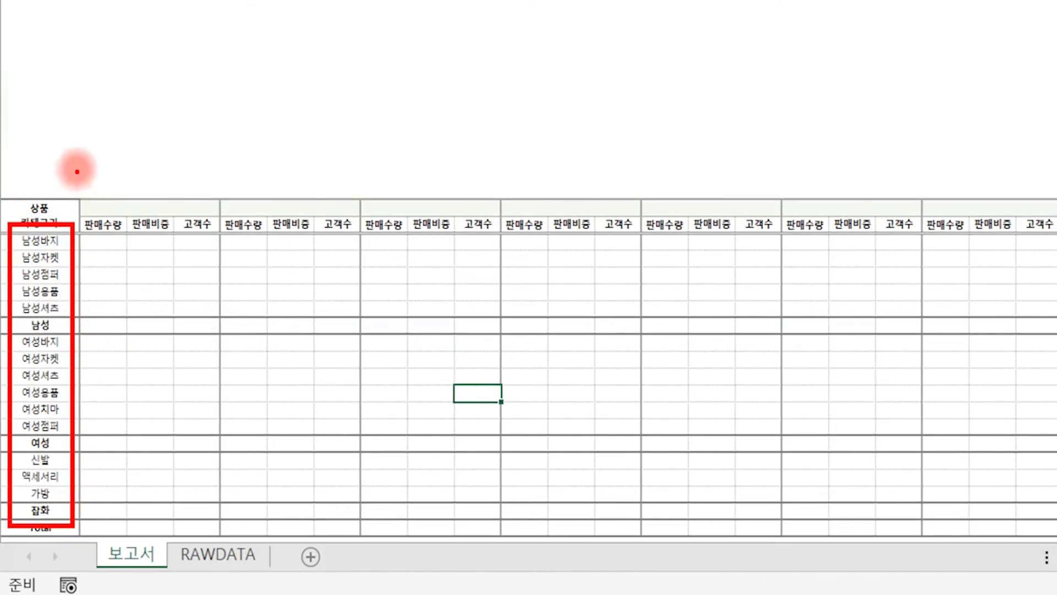
pyautogui.moveTo(104, 190)
pyautogui.mouseDown()
pyautogui.moveTo(144, 210)
pyautogui.moveTo(152, 189)
pyautogui.moveTo(202, 187)
pyautogui.mouseUp()
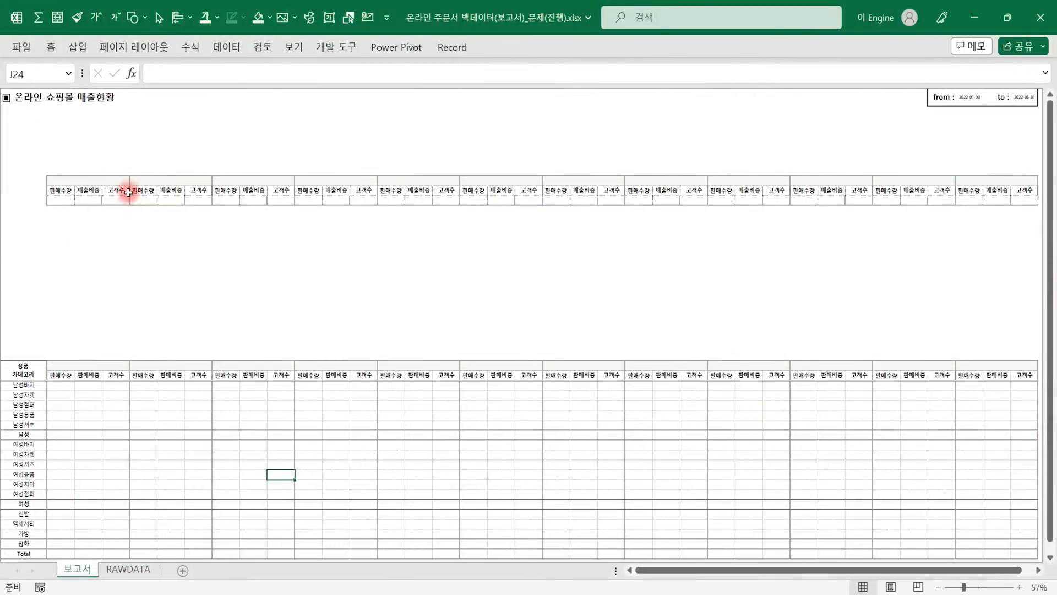
pyautogui.moveTo(79, 181); pyautogui.dragTo(79, 198)
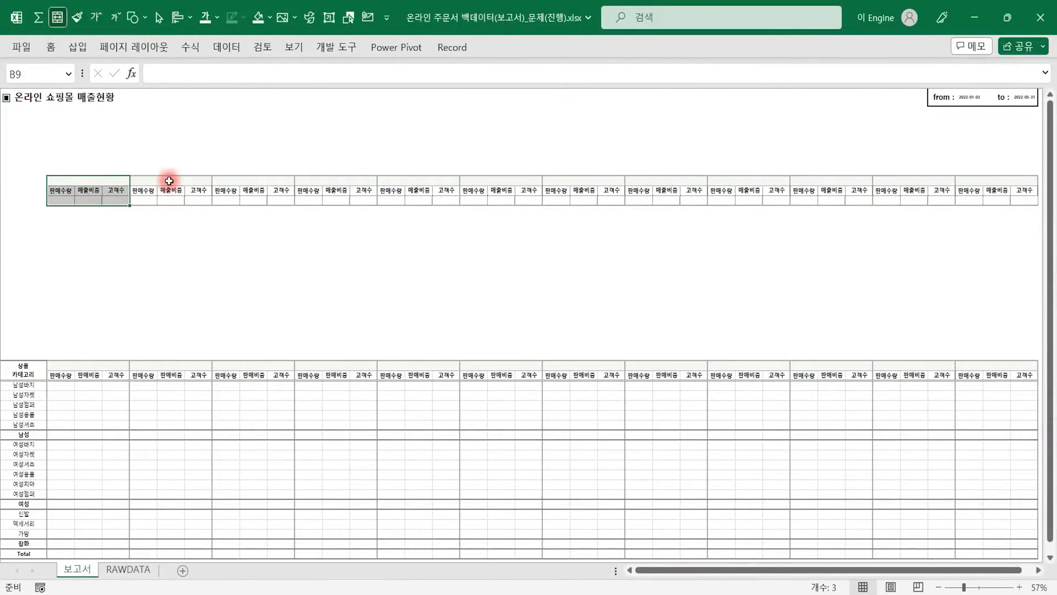
pyautogui.moveTo(169, 181); pyautogui.dragTo(182, 196)
pyautogui.moveTo(245, 182); pyautogui.dragTo(249, 201)
pyautogui.moveTo(324, 182); pyautogui.dragTo(332, 201)
pyautogui.moveTo(406, 179); pyautogui.dragTo(408, 199)
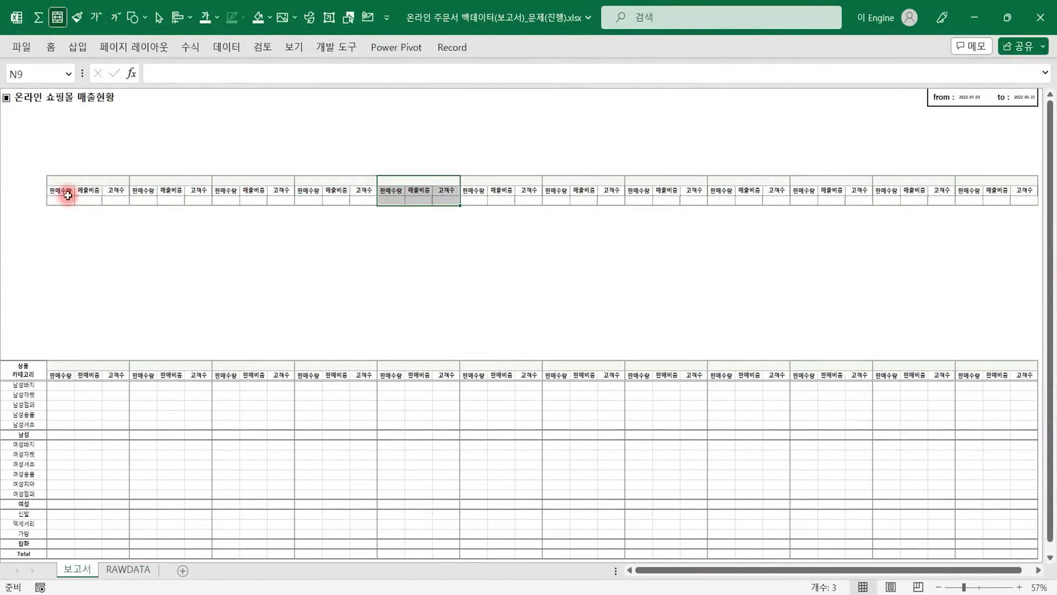
pyautogui.click(412, 254)
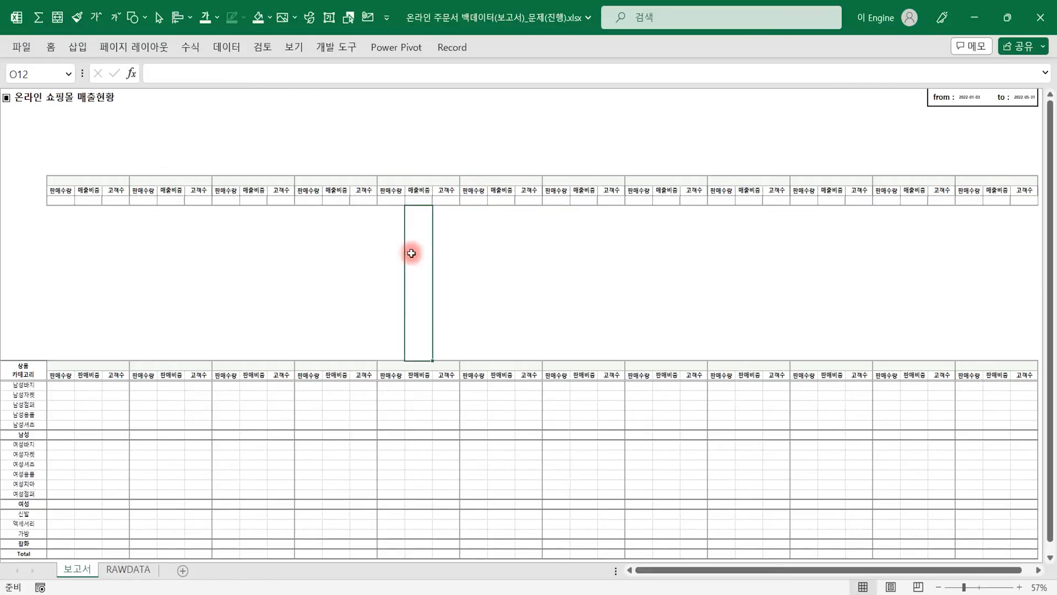
pyautogui.click(168, 271)
# Step: Check the RAWDATA sheet's headers from 일자 to 비고 and narrow the 코드 column
pyautogui.click(127, 569)
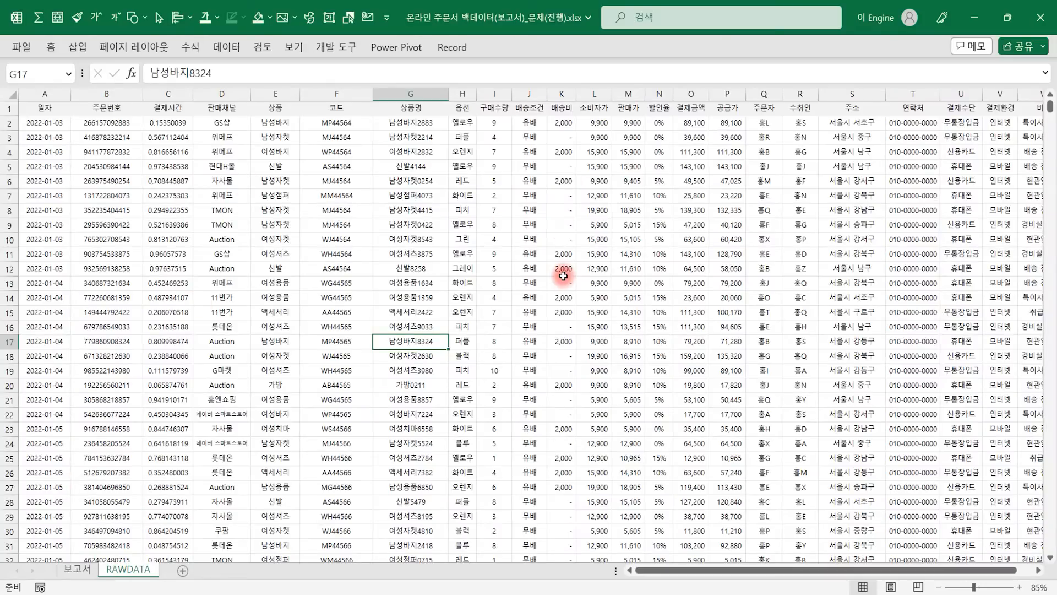
pyautogui.click(37, 110)
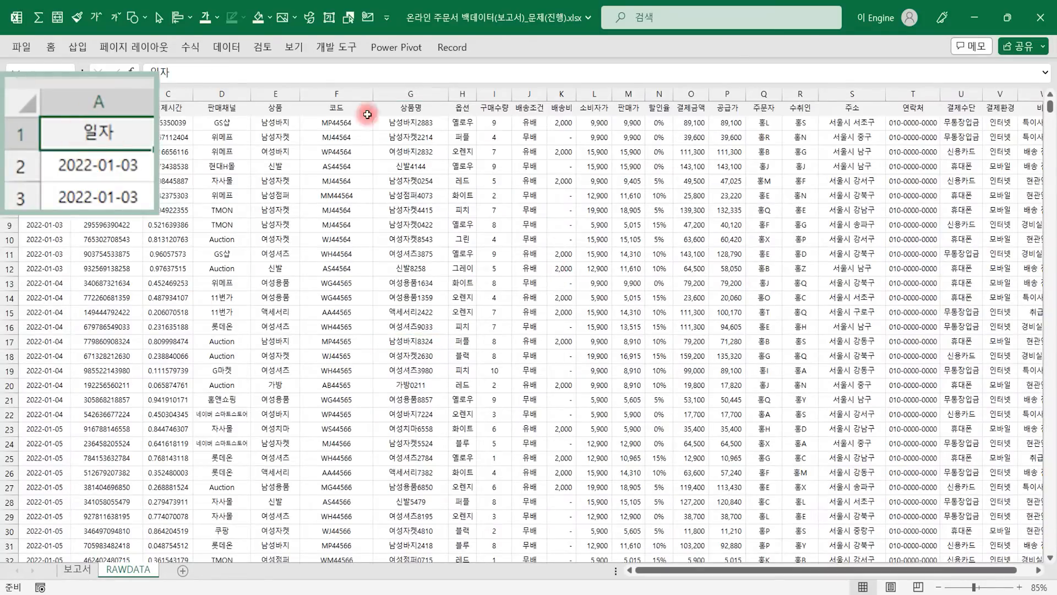
pyautogui.click(1029, 108)
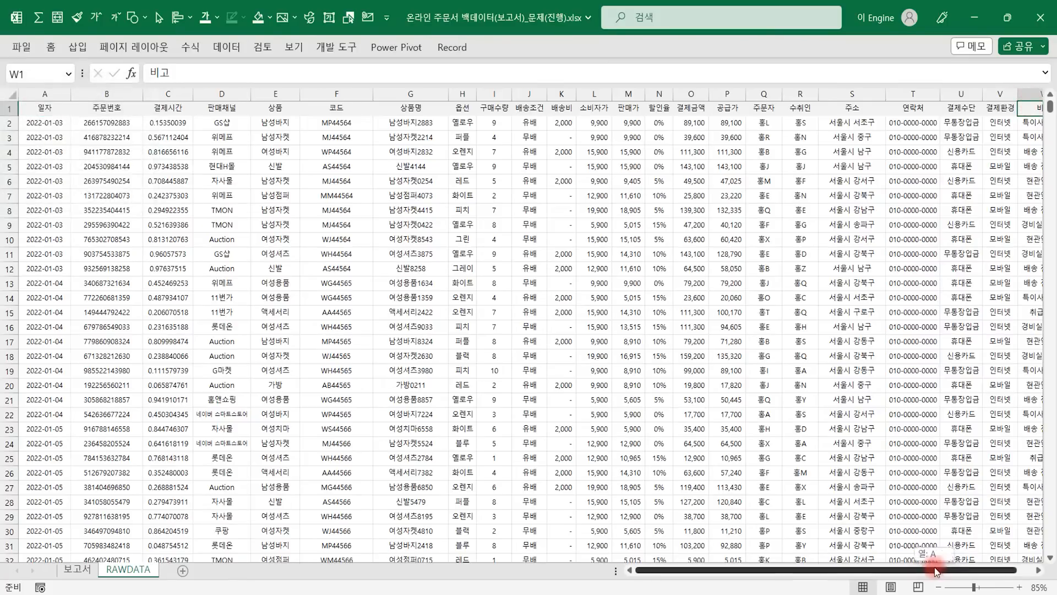
pyautogui.moveTo(992, 573); pyautogui.dragTo(812, 580)
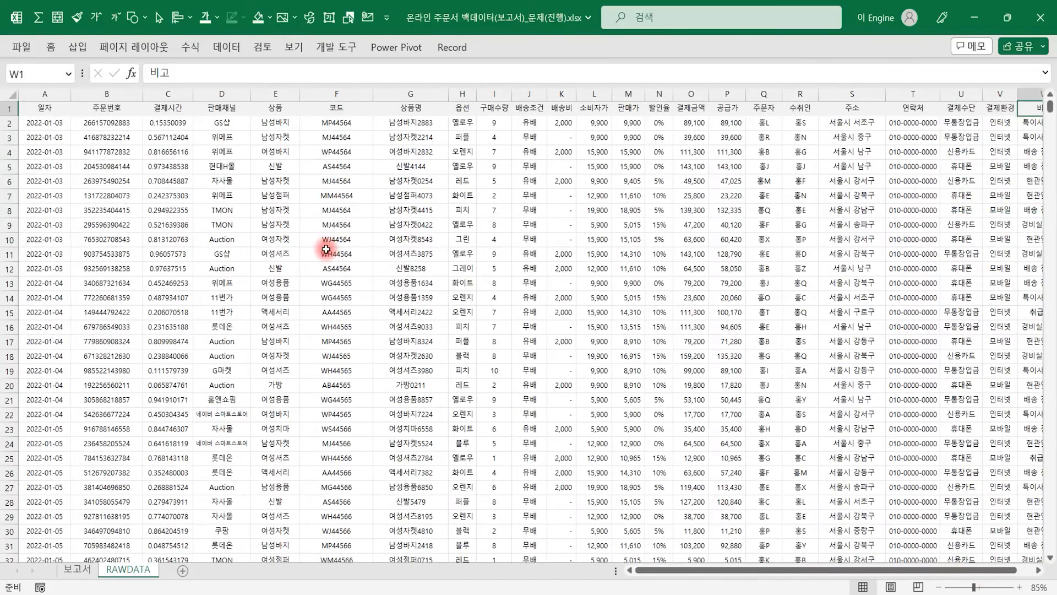
pyautogui.moveTo(373, 93); pyautogui.dragTo(353, 94)
pyautogui.click(364, 194)
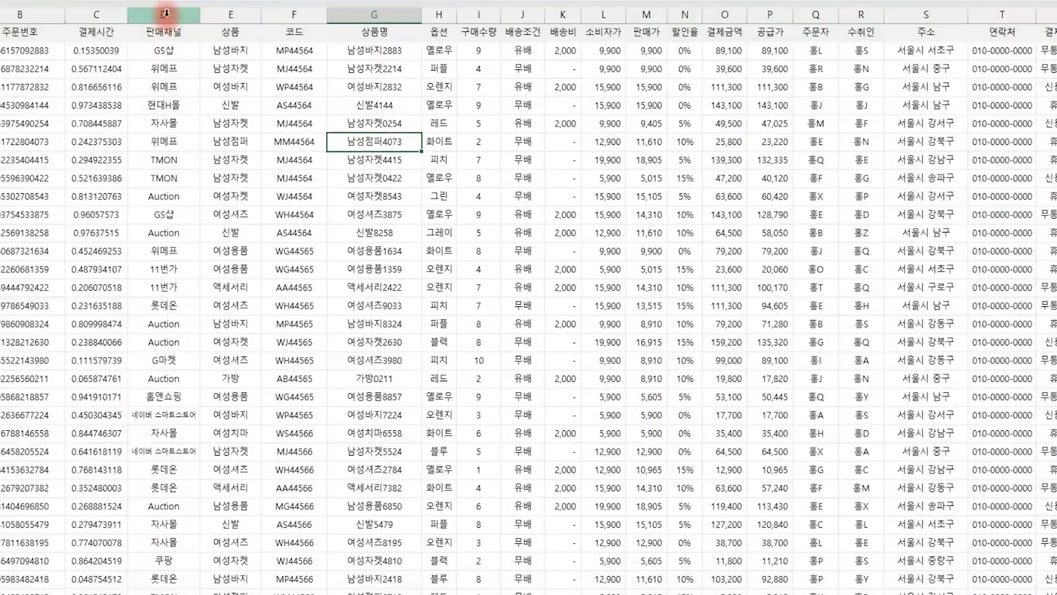
# Step: Examine the 판매채널, 상품, 구매수량 and 공급가 columns in the raw data as the basis for the report
pyautogui.click(223, 94)
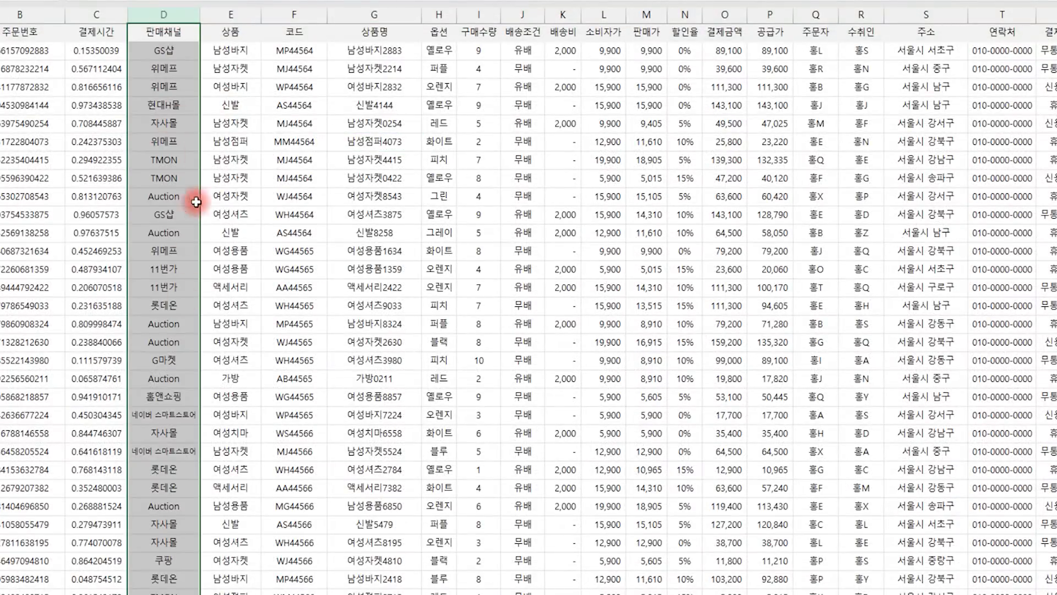
pyautogui.click(770, 15)
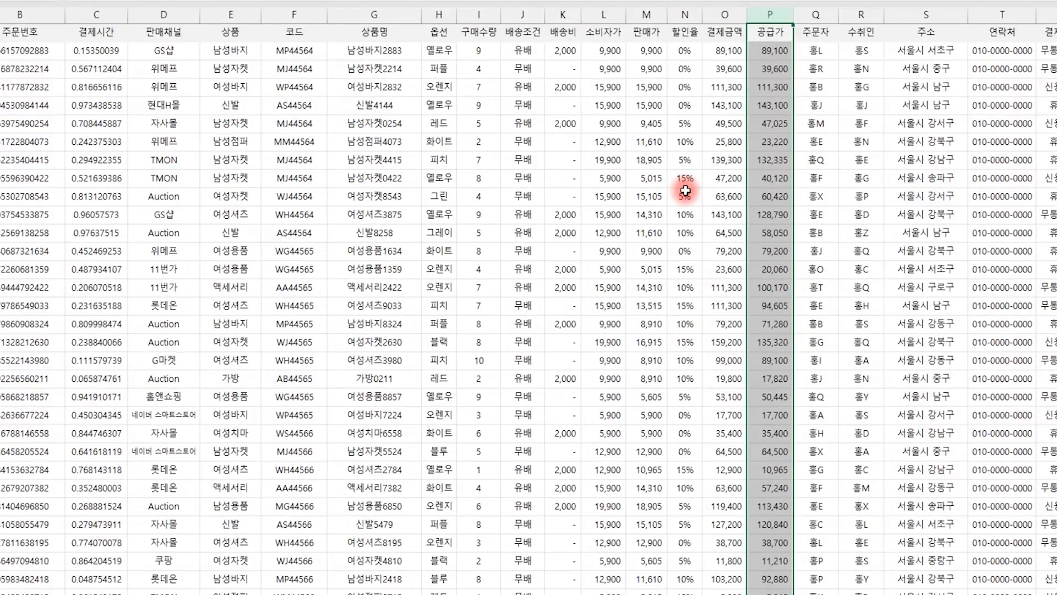
pyautogui.click(479, 15)
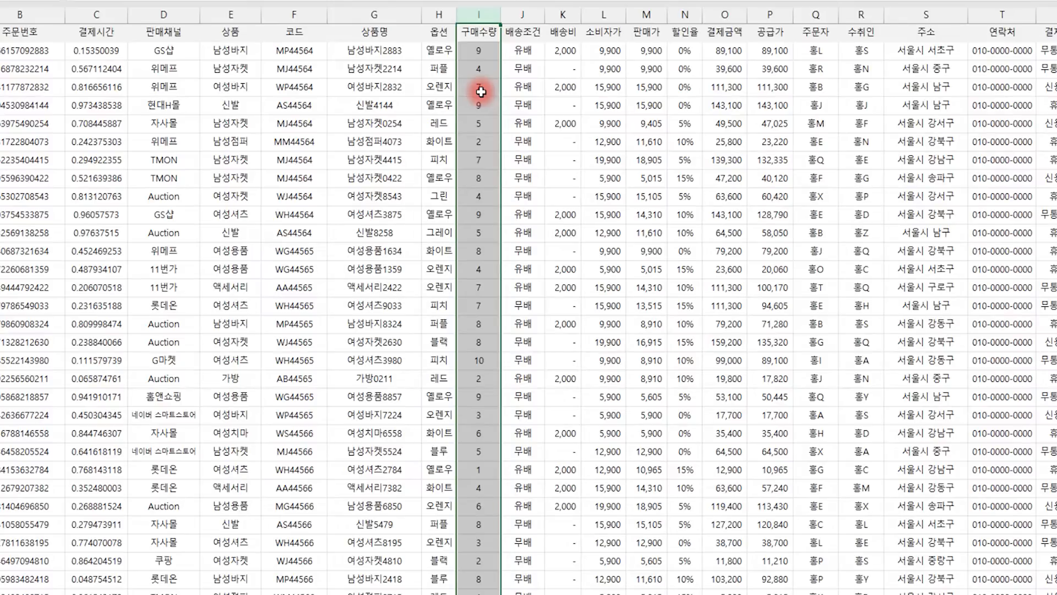
pyautogui.click(479, 31)
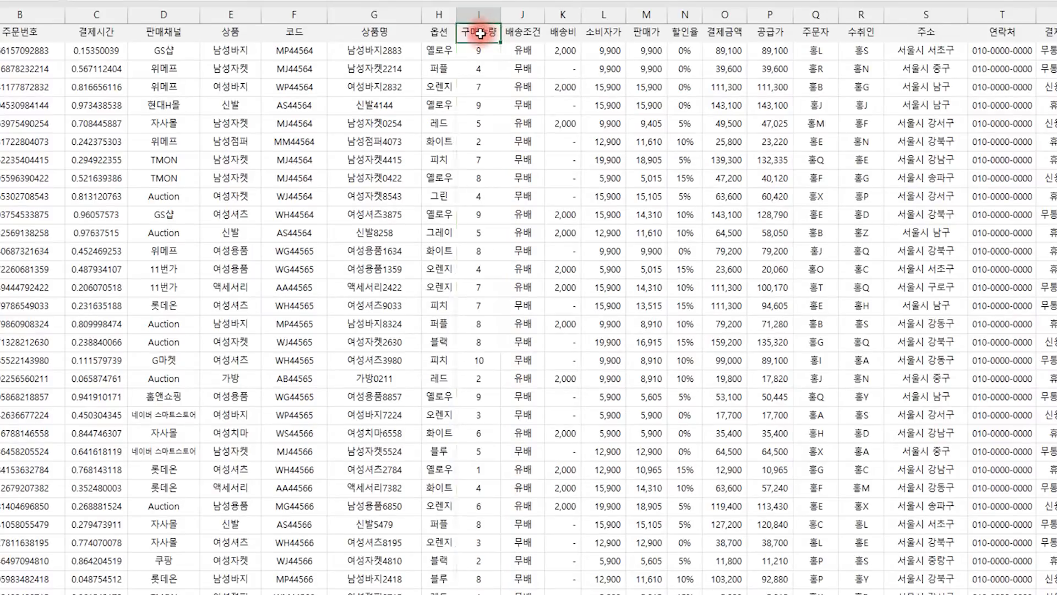
pyautogui.click(776, 11)
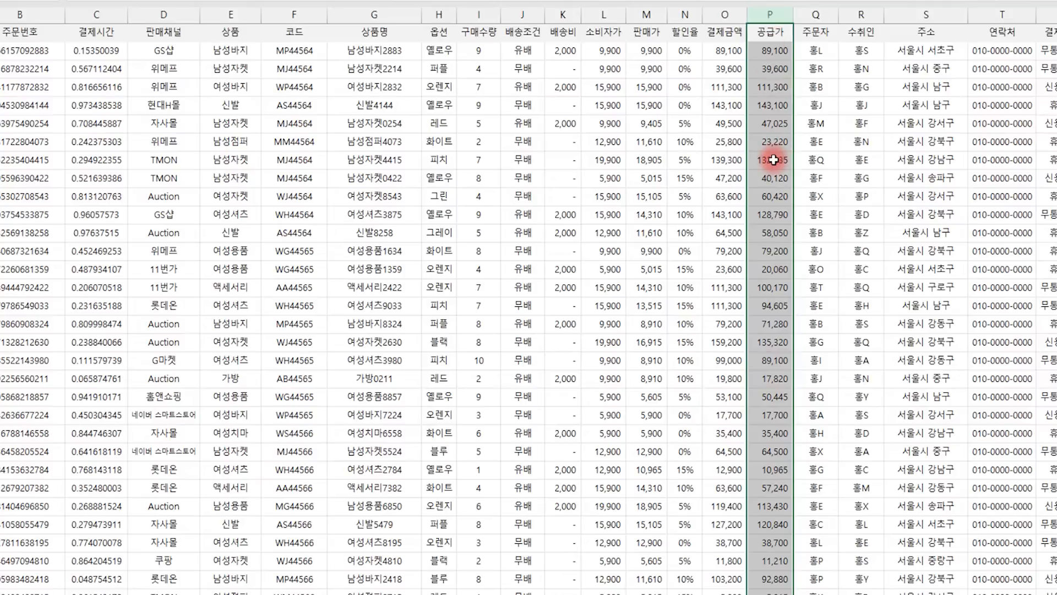
pyautogui.moveTo(229, 13); pyautogui.dragTo(174, 150)
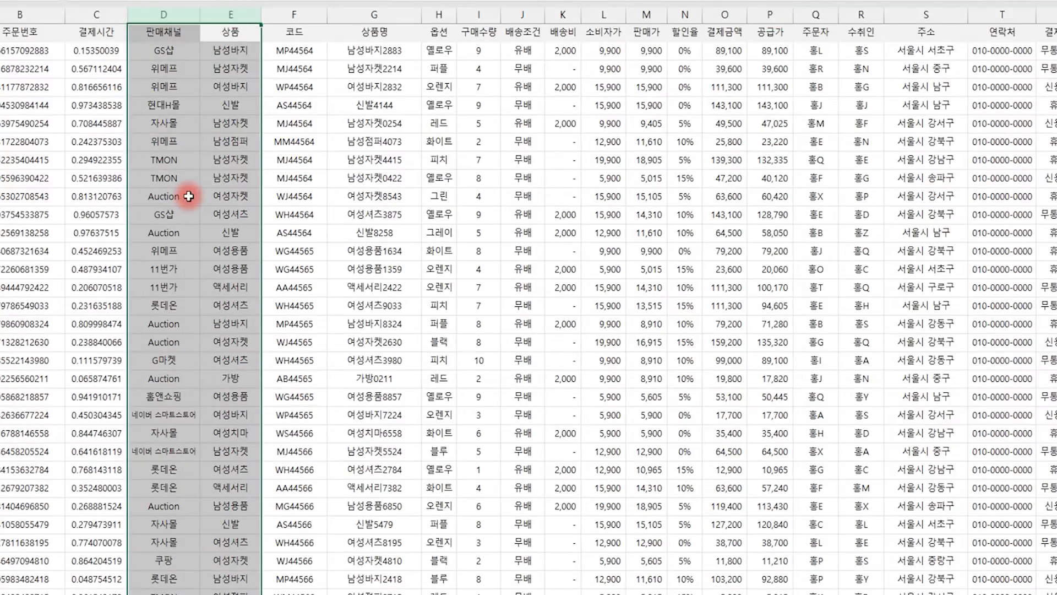
pyautogui.click(222, 194)
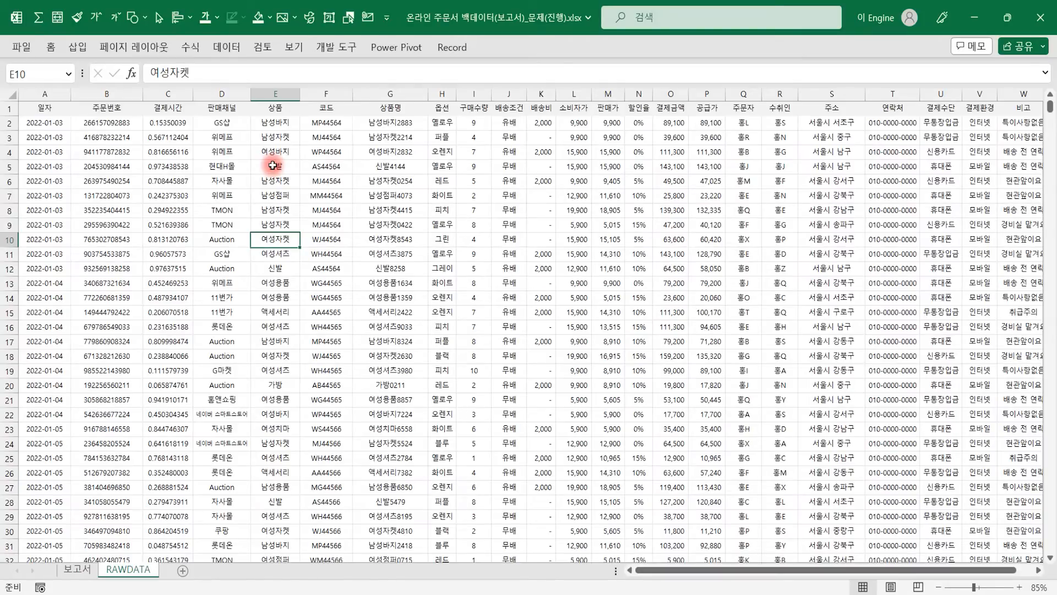
# Step: Create a pivot table from the whole RAWDATA range A1:W2504 on a new worksheet
pyautogui.click(44, 106)
pyautogui.hotkey('ctrl', 'a')
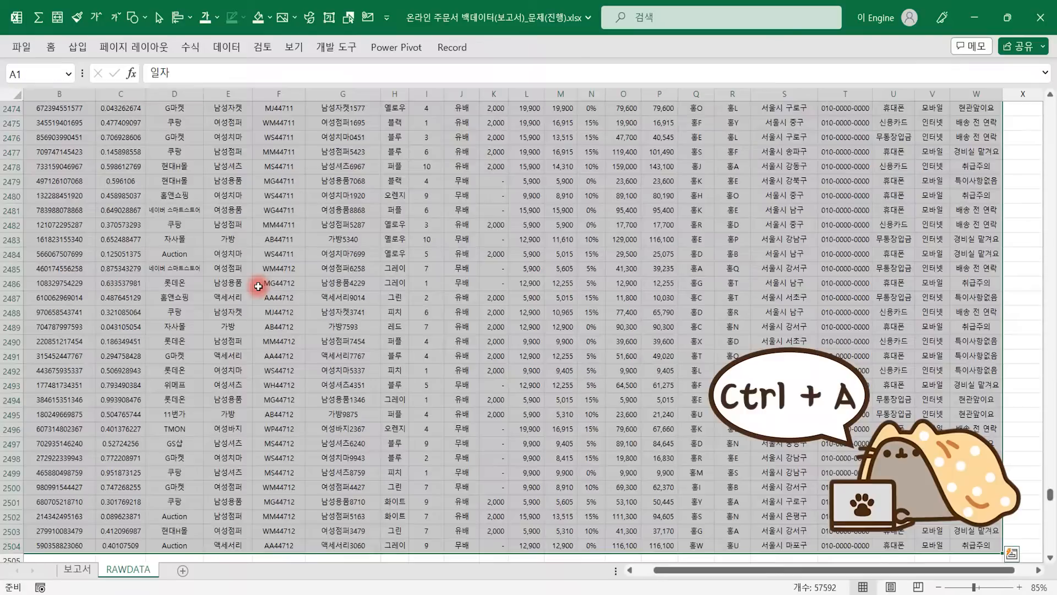
pyautogui.scroll(-3, 437, 325)
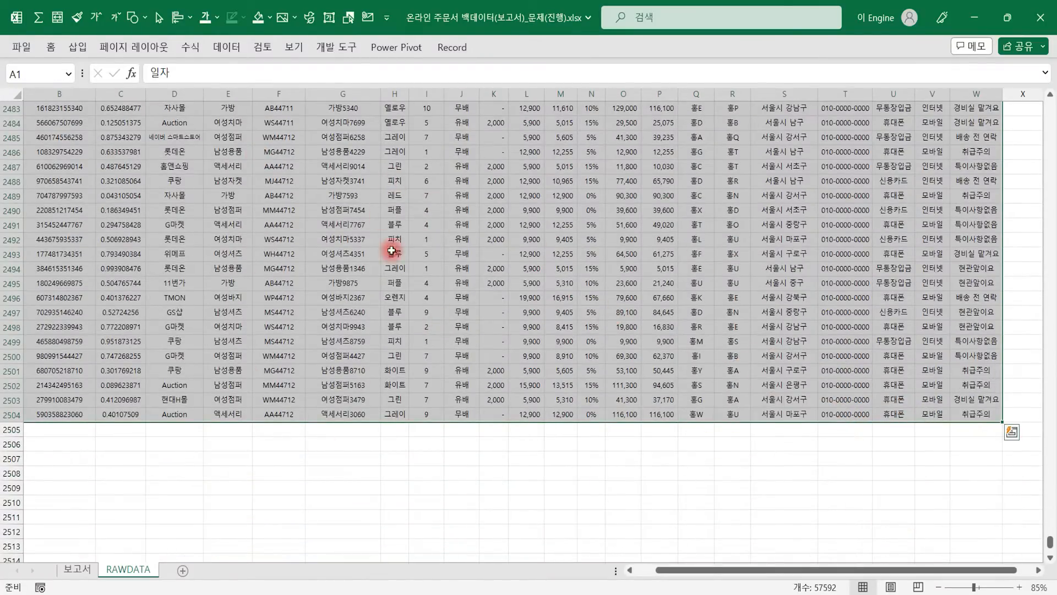
pyautogui.click(78, 47)
pyautogui.click(54, 78)
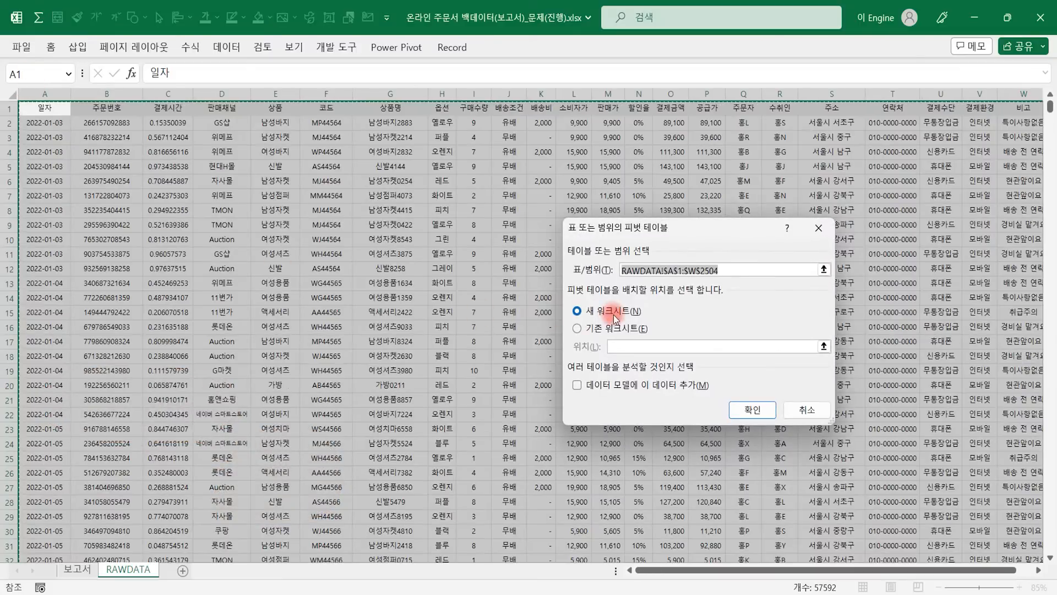
pyautogui.click(750, 410)
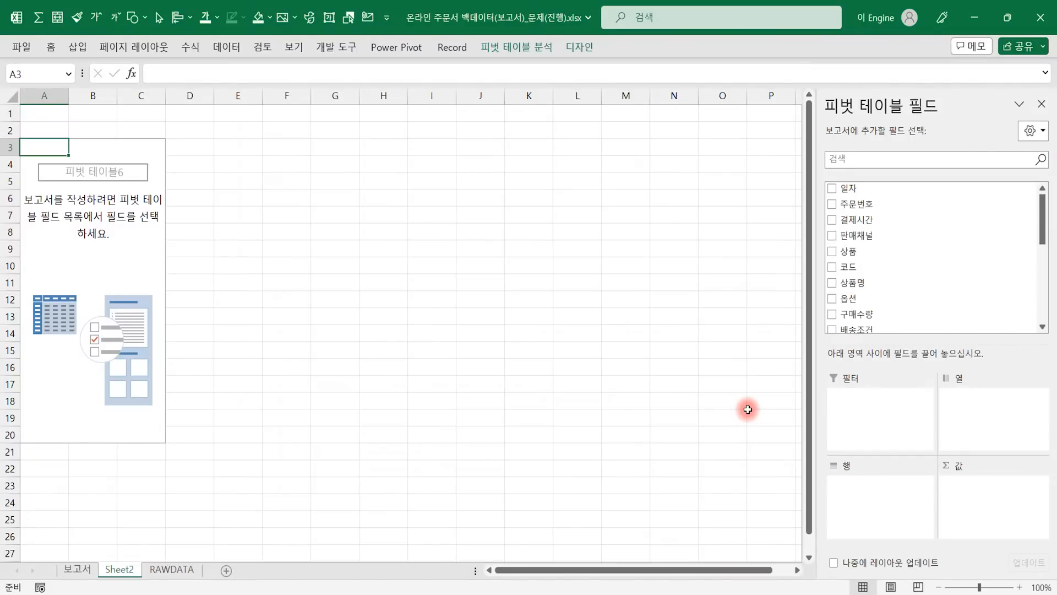
# Step: Add 판매채널 to the pivot table's rows and the sum of 공급가 to its values
pyautogui.moveTo(864, 241); pyautogui.dragTo(875, 494)
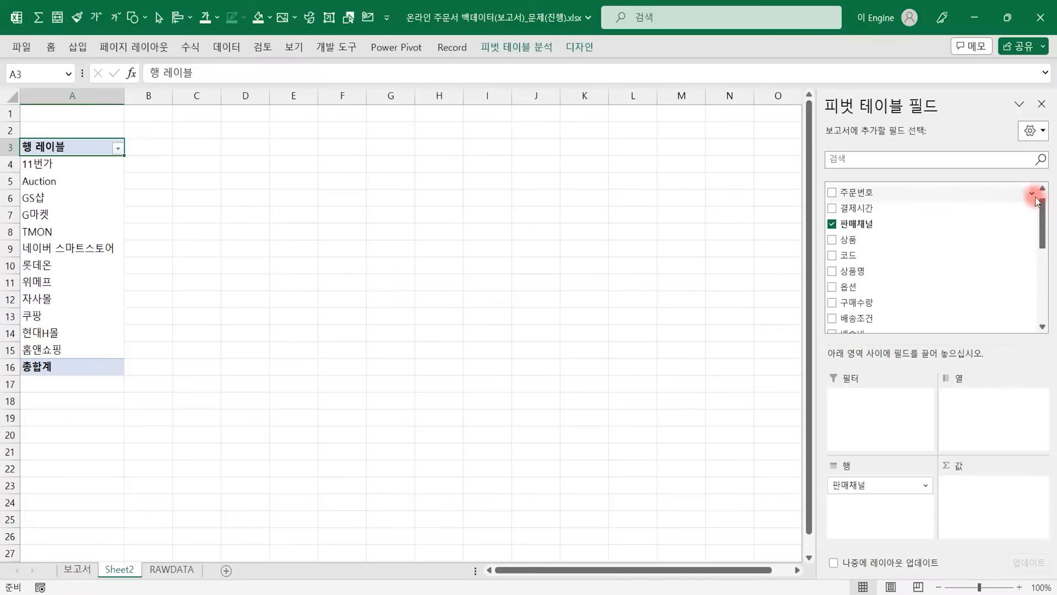
pyautogui.moveTo(1035, 196); pyautogui.dragTo(1045, 250)
pyautogui.moveTo(853, 283); pyautogui.dragTo(1006, 503)
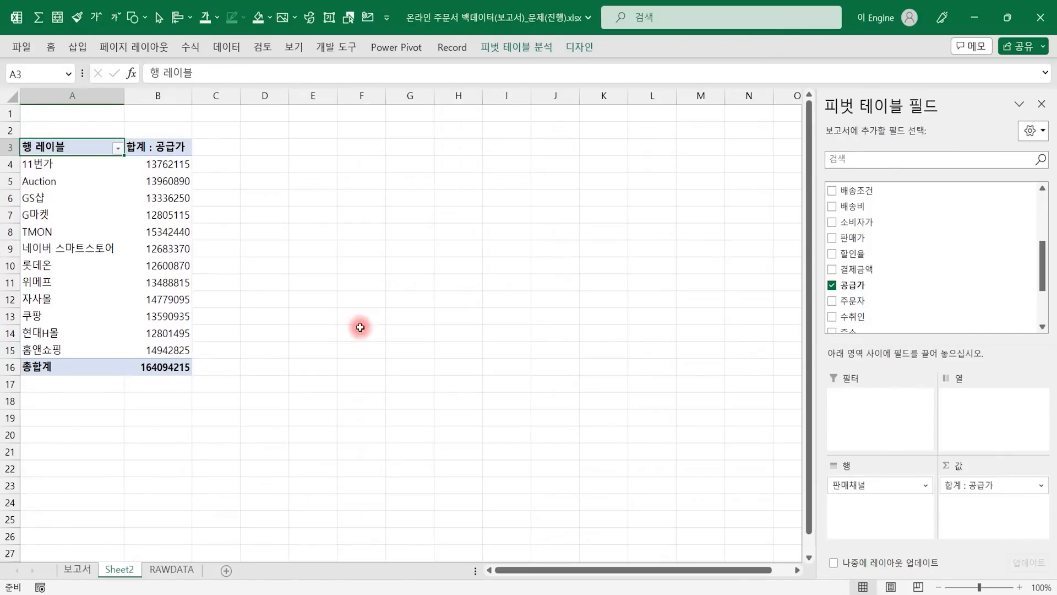
# Step: Format the pivot table's 공급가 sums with the custom number format #,##0,천원
pyautogui.click(204, 69)
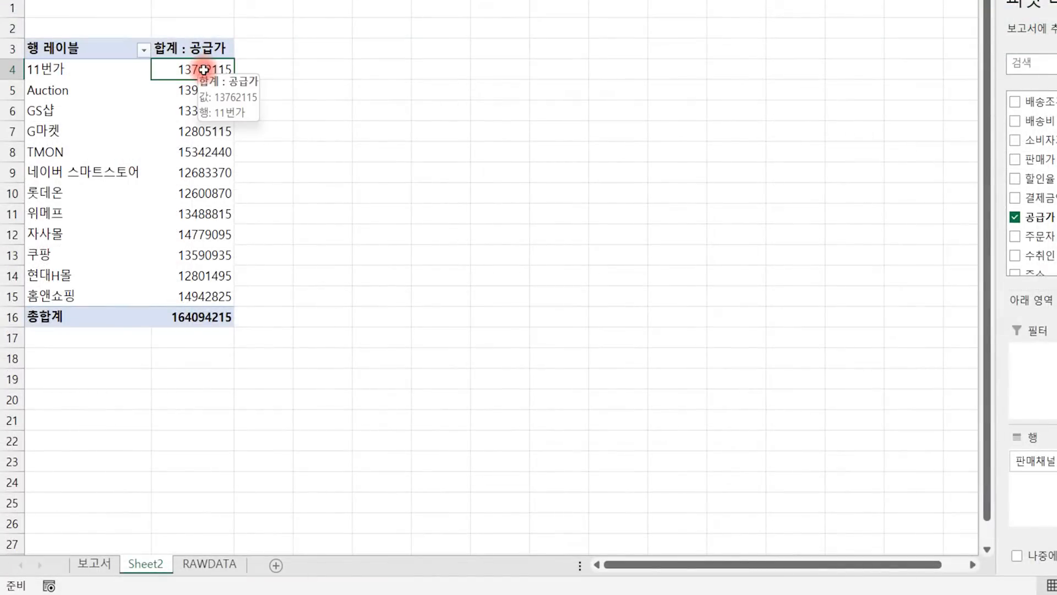
pyautogui.rightClick(201, 71)
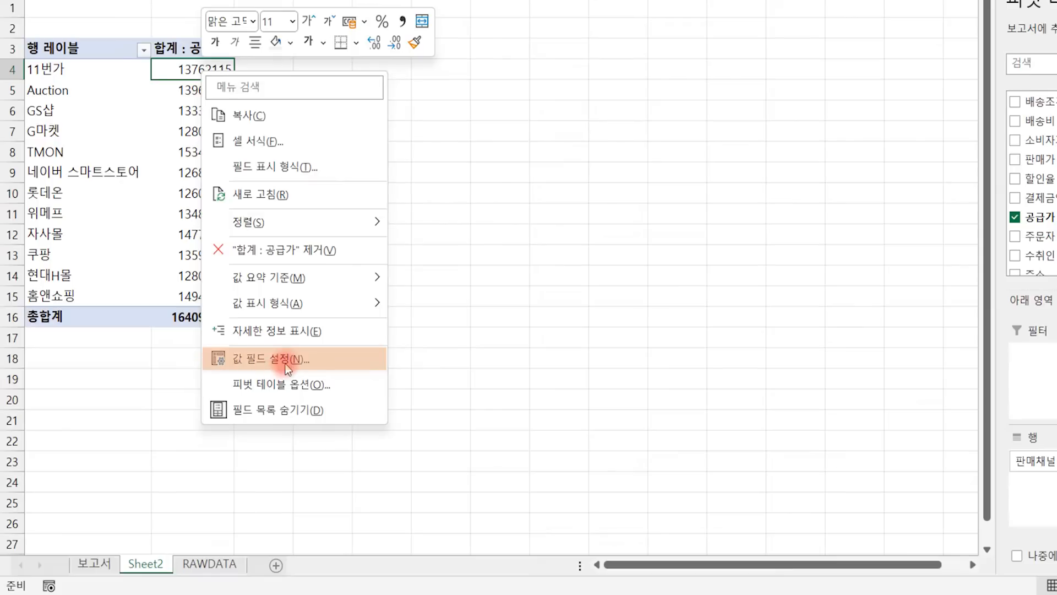
pyautogui.click(259, 359)
pyautogui.click(155, 499)
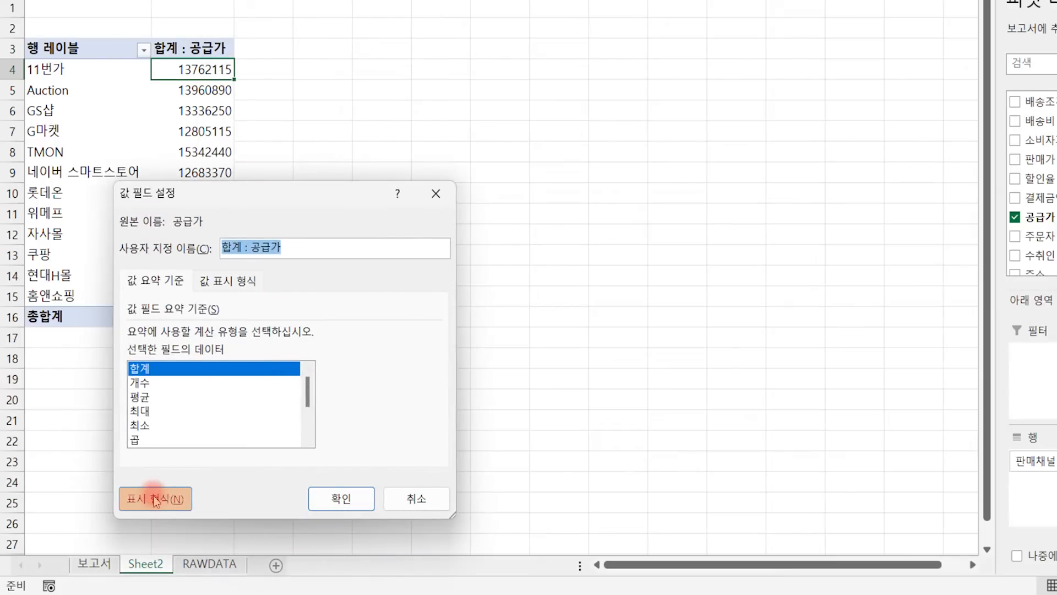
pyautogui.click(96, 318)
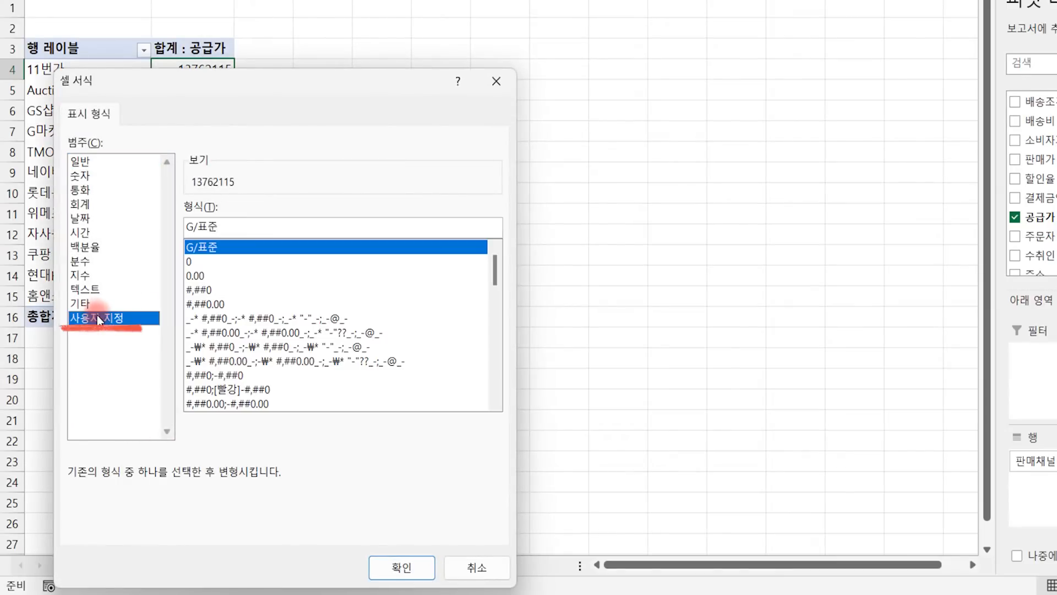
pyautogui.click(205, 290)
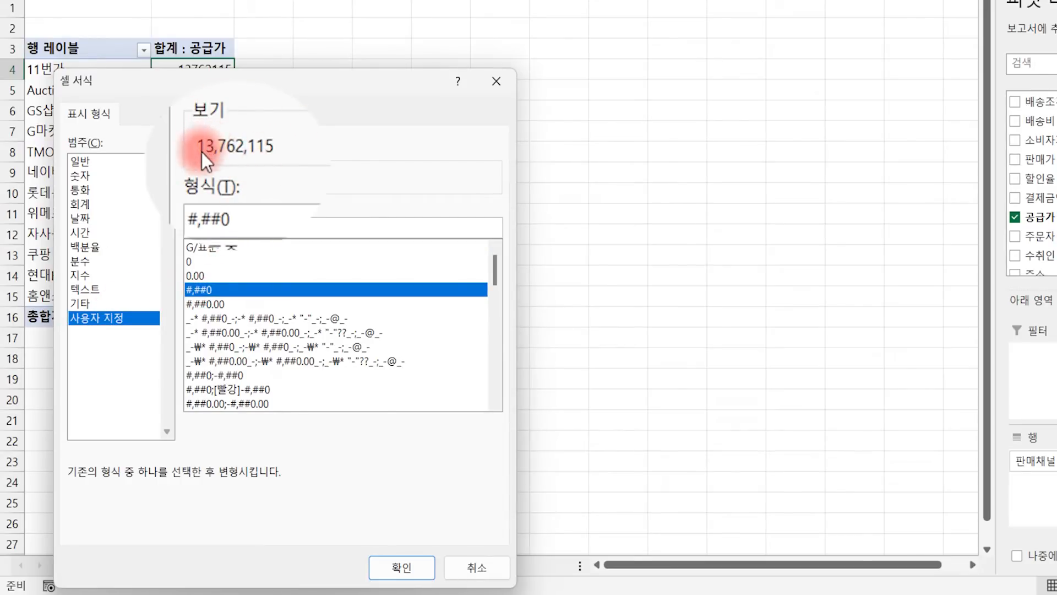
pyautogui.write(',')
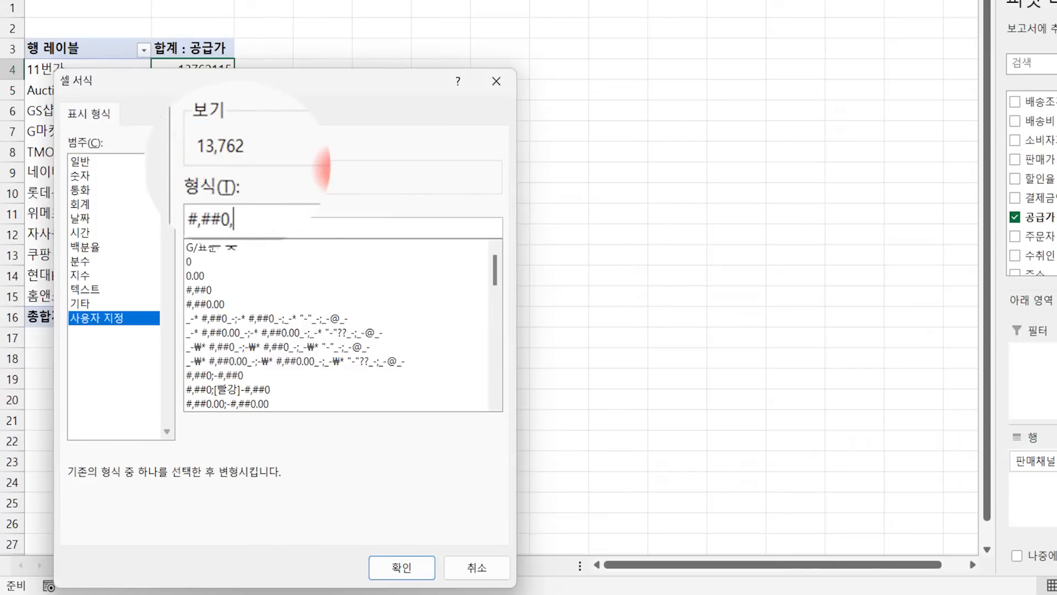
pyautogui.write('천원')
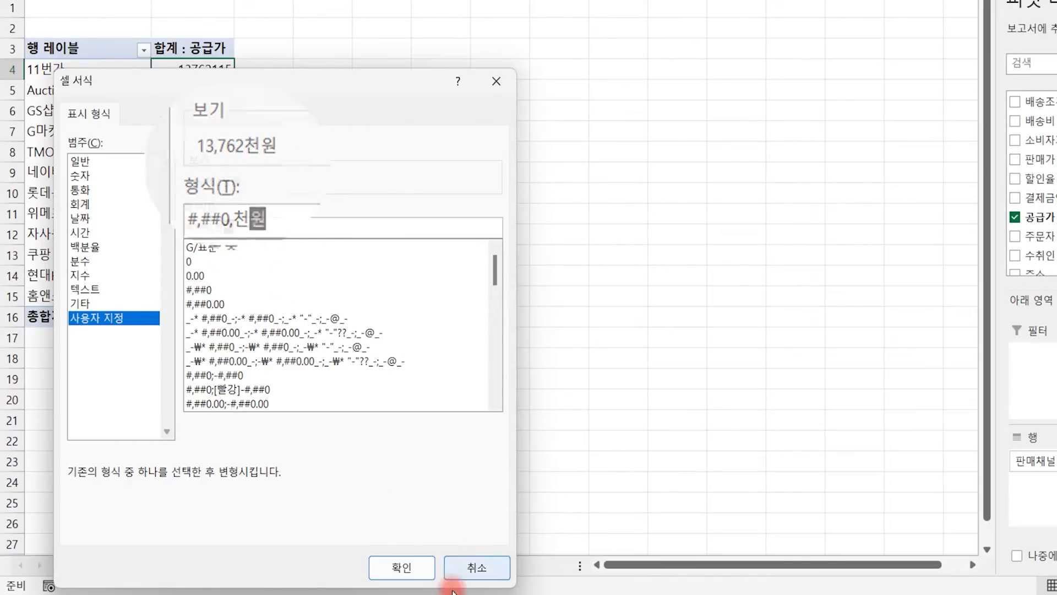
pyautogui.click(405, 566)
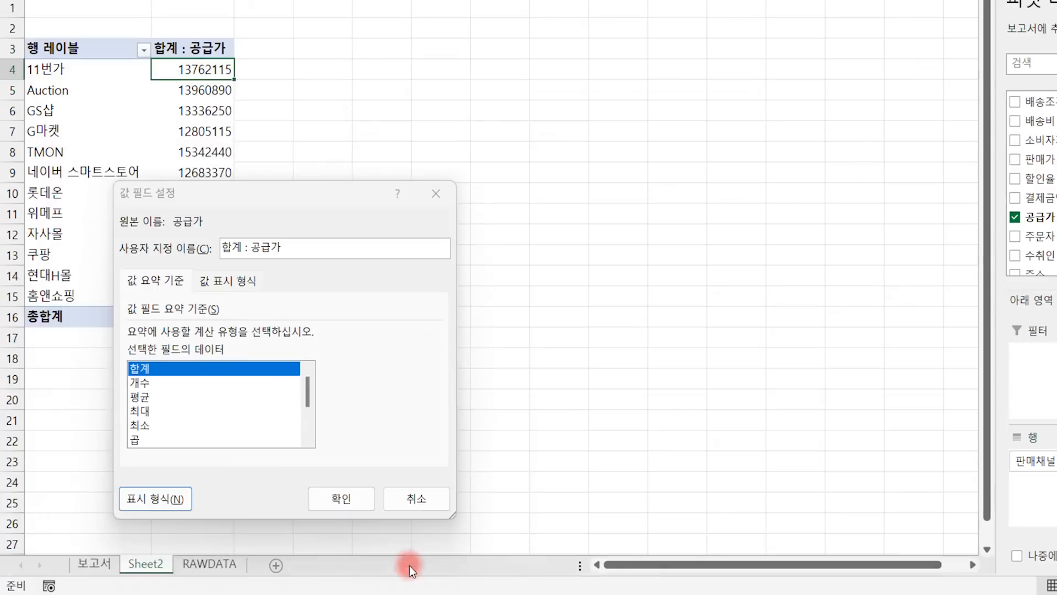
pyautogui.click(338, 498)
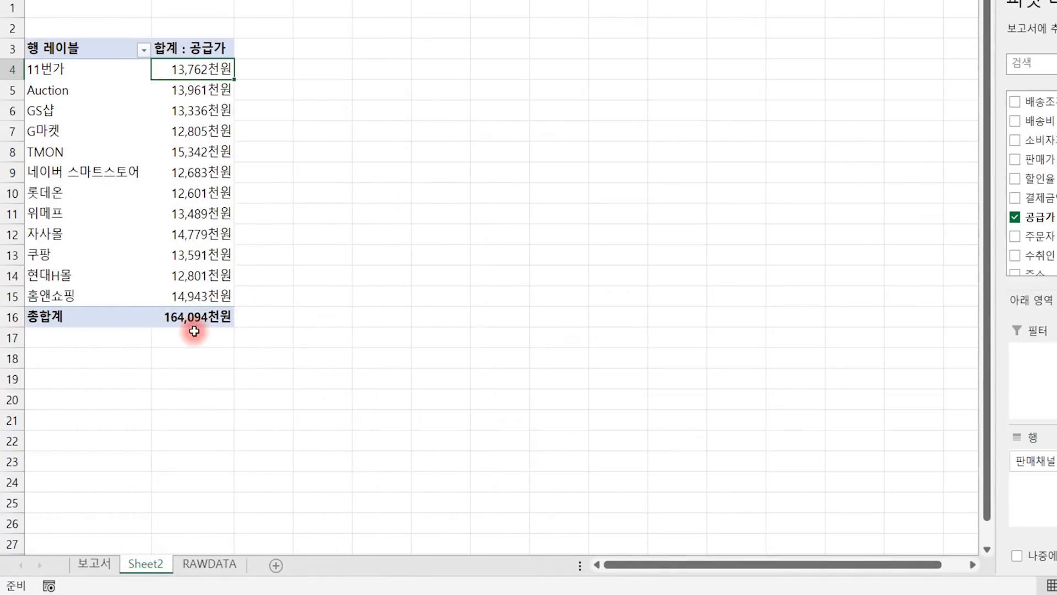
# Step: Turn off the pivot table's grand totals for rows and columns
pyautogui.click(201, 254)
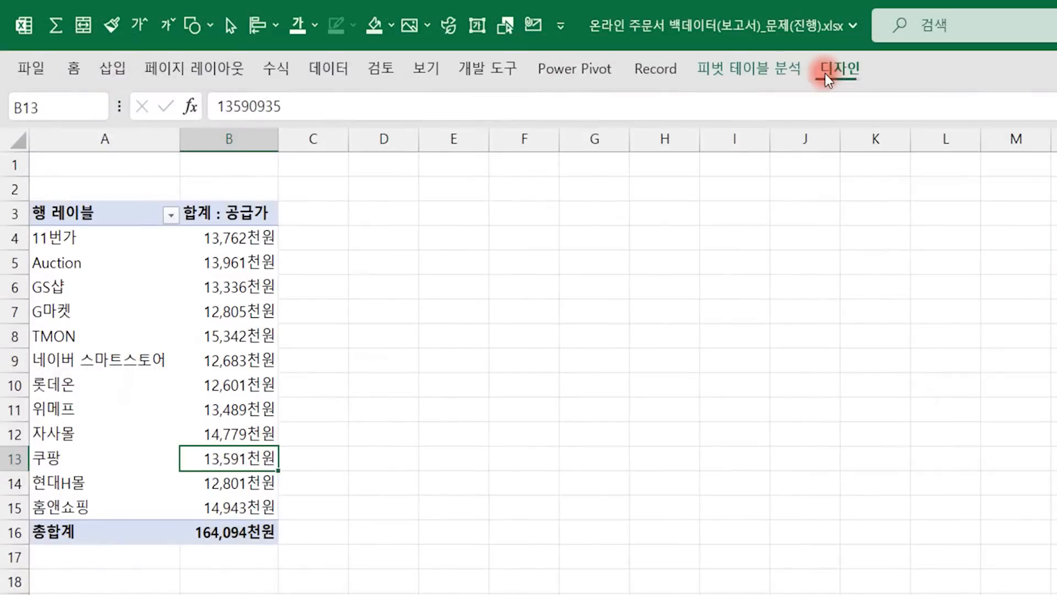
pyautogui.click(829, 77)
pyautogui.click(79, 121)
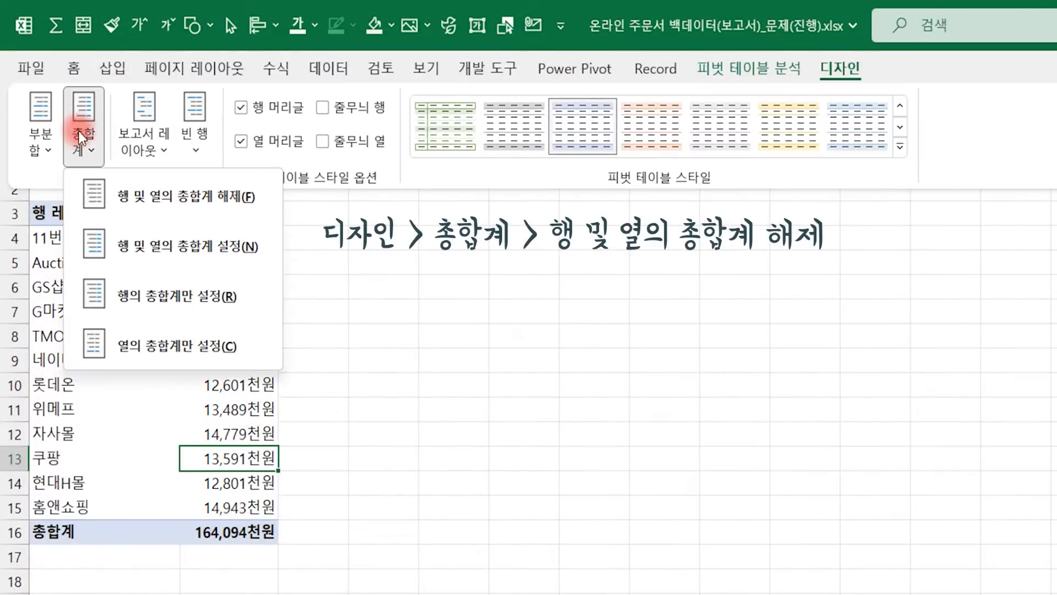
pyautogui.click(154, 194)
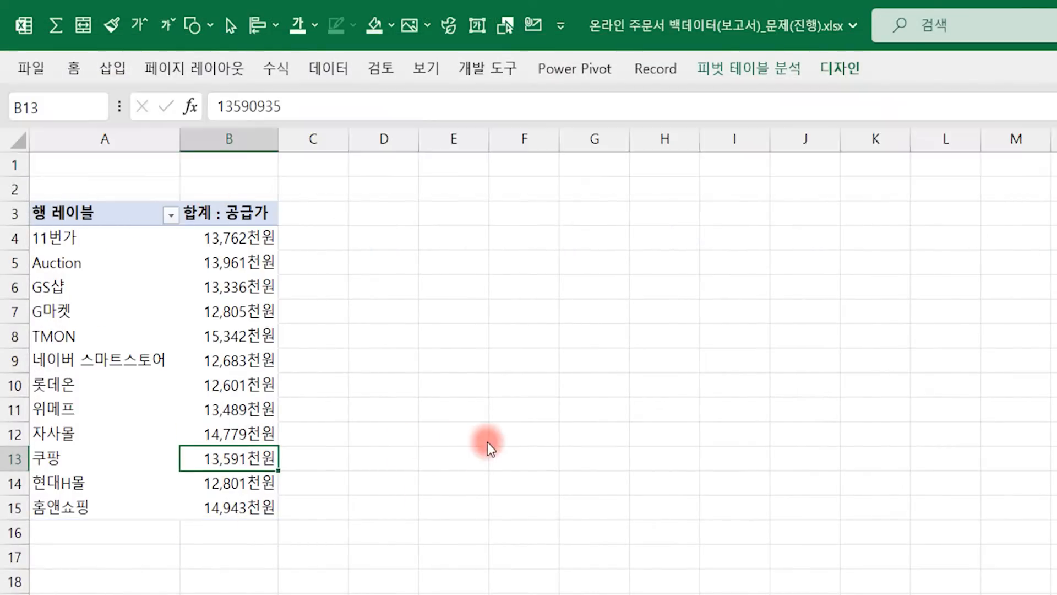
# Step: Insert a clustered column chart from the pivot table and hide all field buttons on it
pyautogui.click(184, 329)
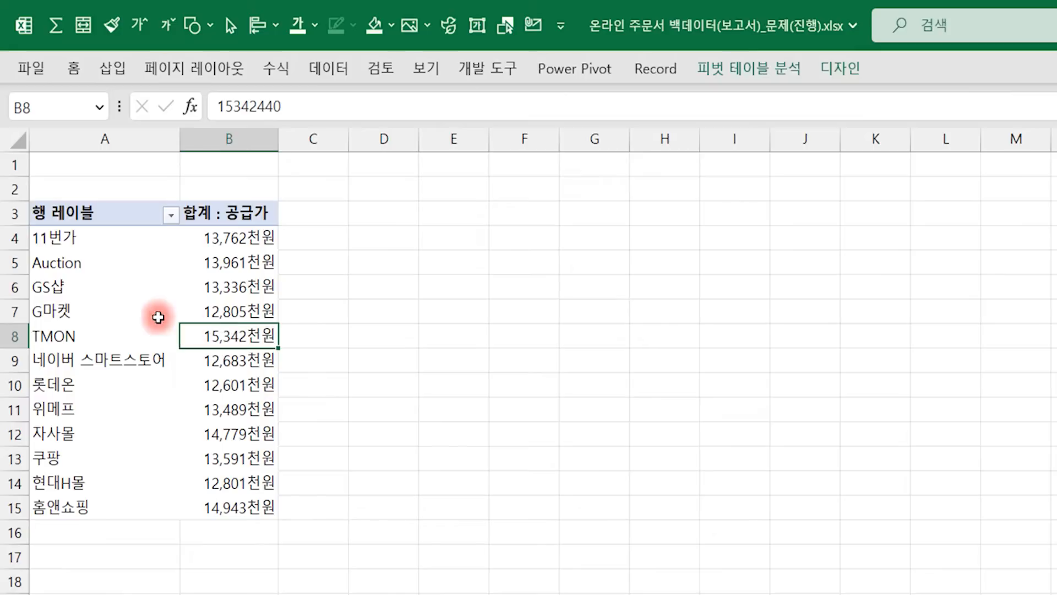
pyautogui.click(113, 68)
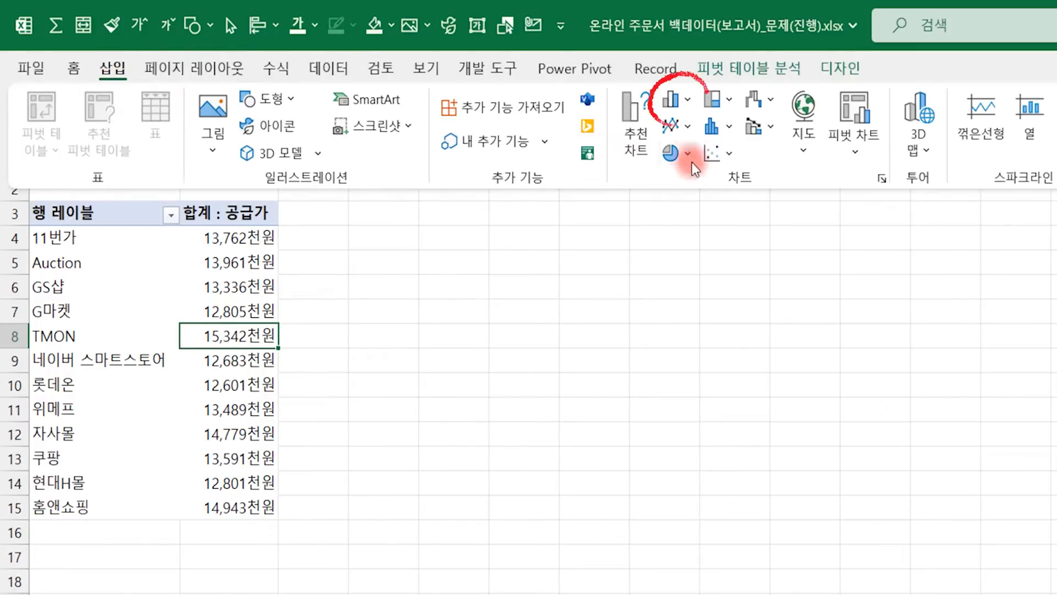
pyautogui.click(683, 101)
pyautogui.click(686, 174)
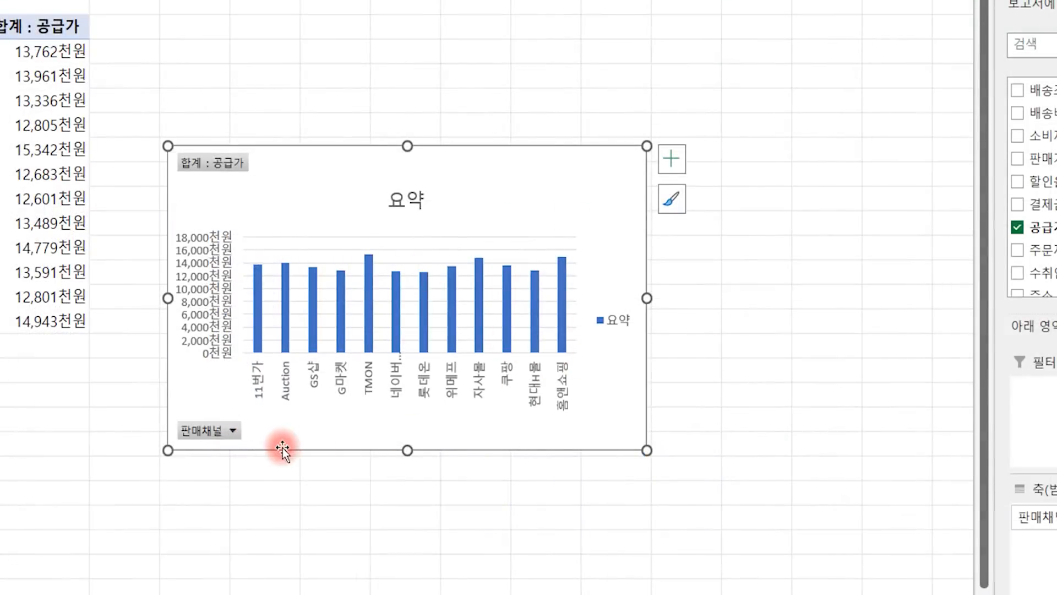
pyautogui.rightClick(201, 428)
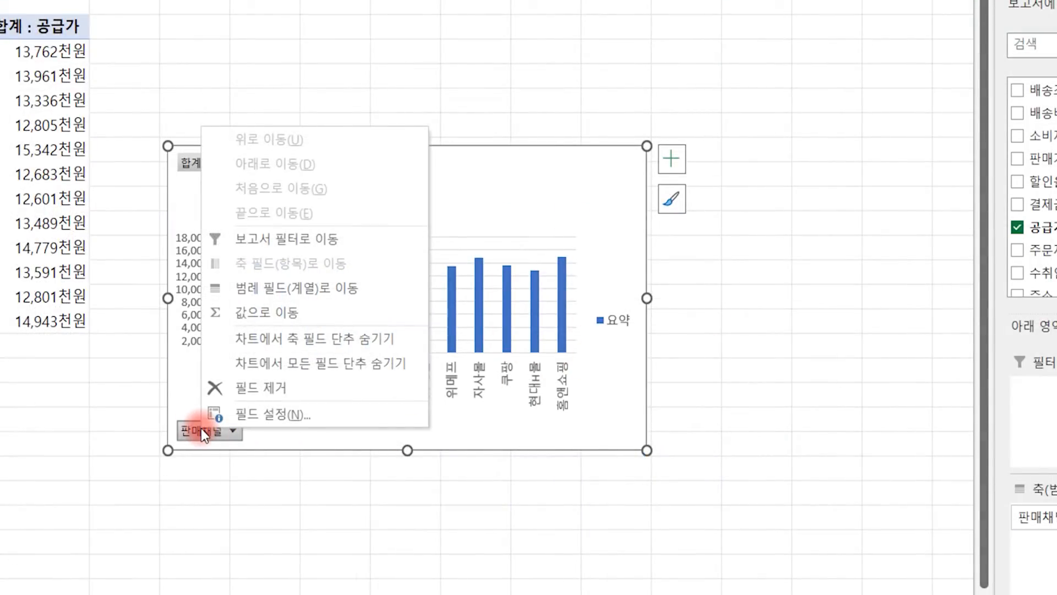
pyautogui.click(337, 364)
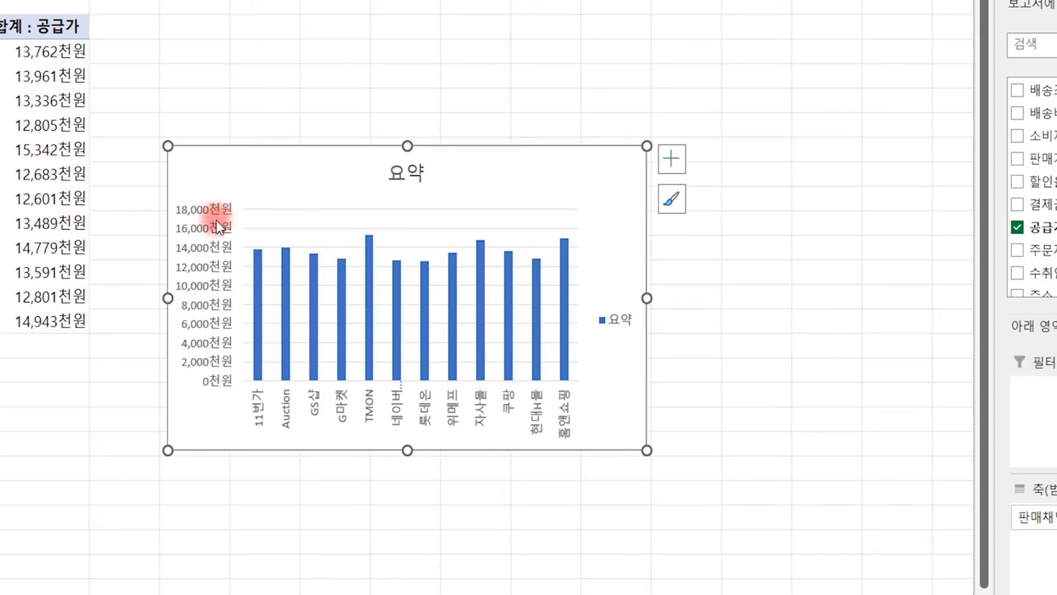
# Step: Remove the vertical axis, gridlines, title and legend from the column chart
pyautogui.click(209, 272)
pyautogui.press('Delete')
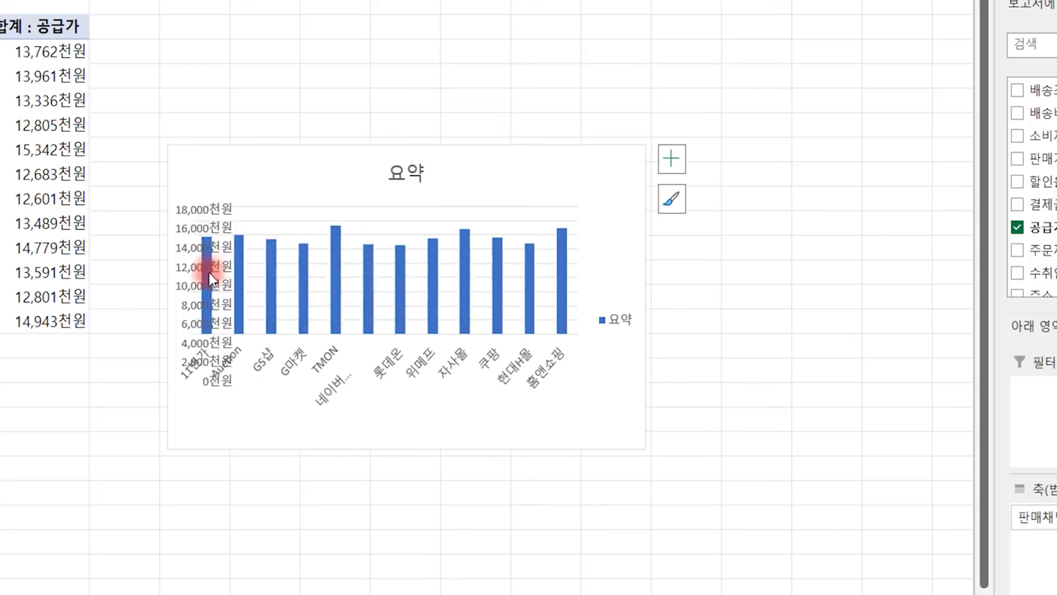
pyautogui.click(377, 223)
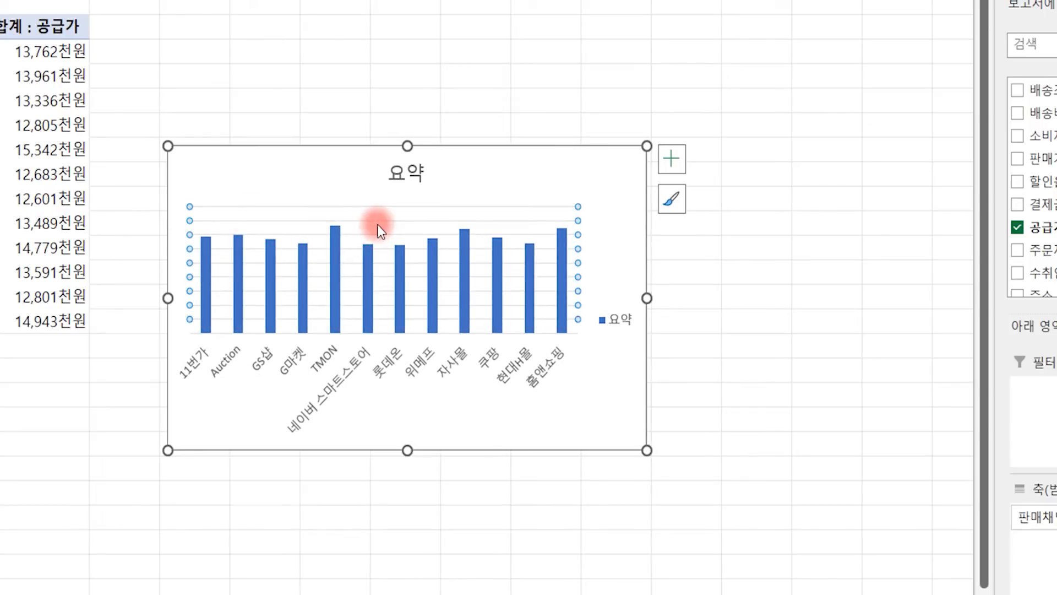
pyautogui.press('Delete')
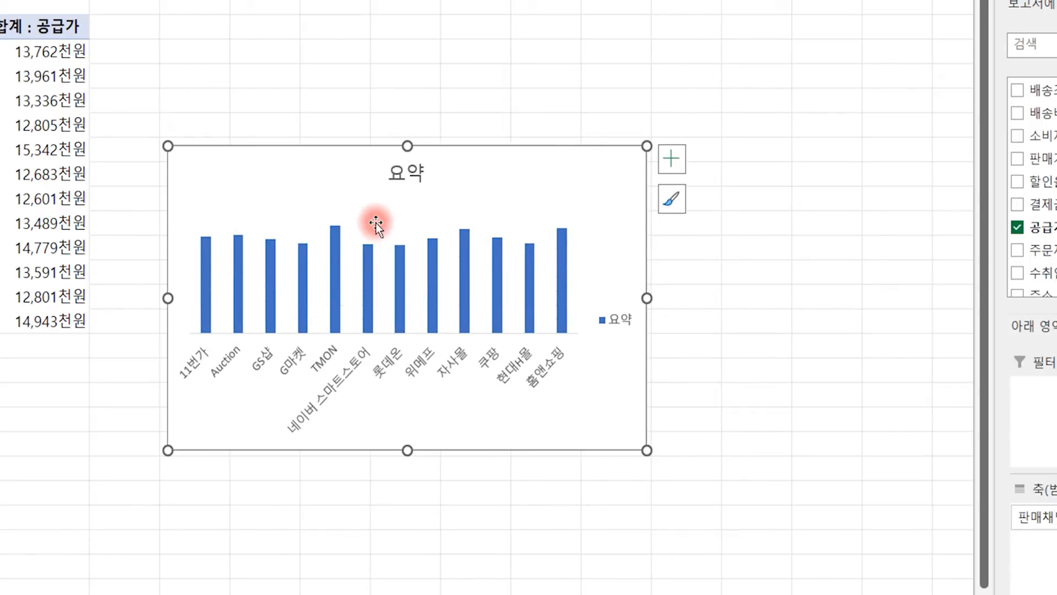
pyautogui.click(414, 175)
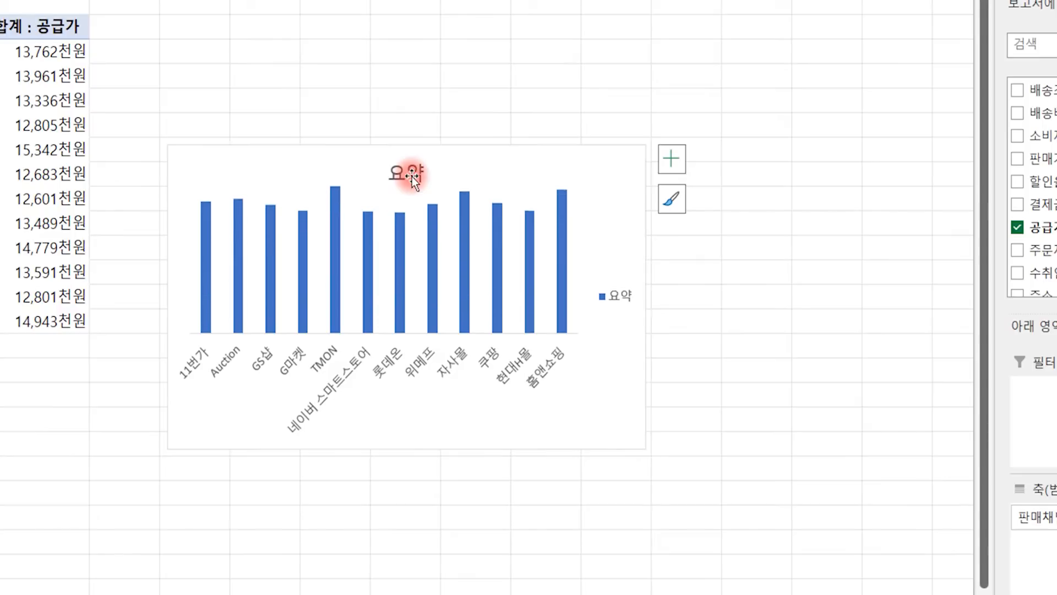
pyautogui.press('Delete')
pyautogui.click(620, 295)
pyautogui.press('Delete')
# Step: Widen the column chart and add data labels above its bars
pyautogui.moveTo(648, 298); pyautogui.dragTo(840, 298)
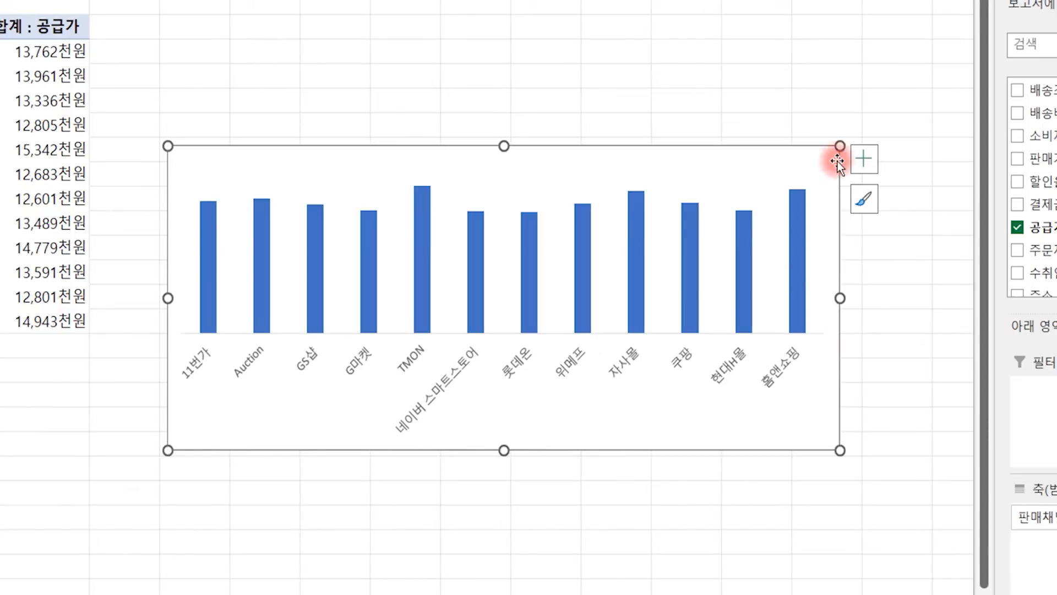
pyautogui.click(865, 158)
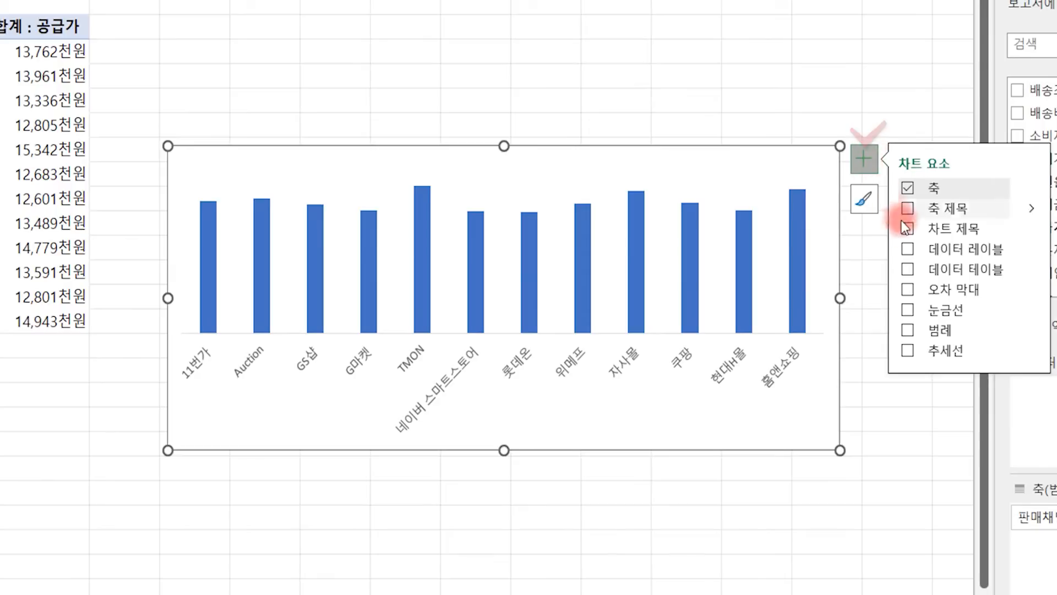
pyautogui.click(908, 249)
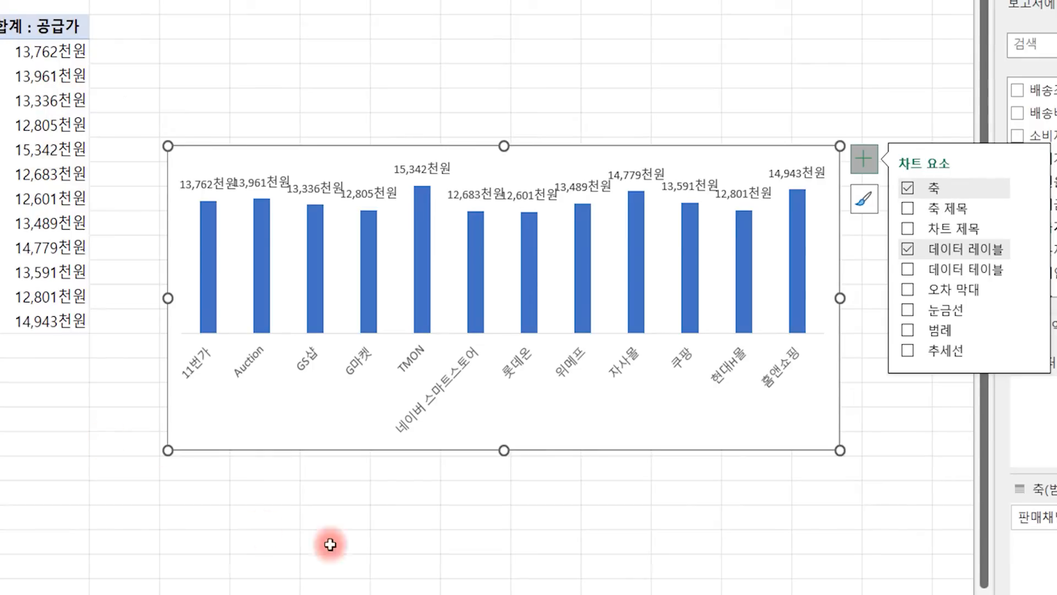
# Step: Cut the column chart and paste it below the 온라인 쇼핑몰 매출현황 title on the 보고서 sheet
pyautogui.hotkey('ctrl', 'x')
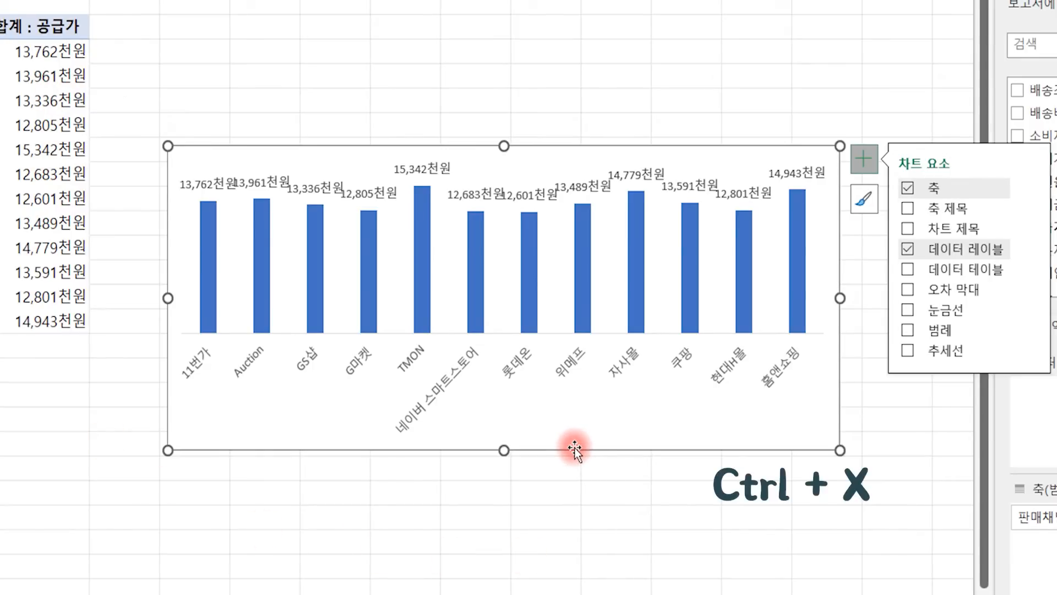
pyautogui.click(78, 569)
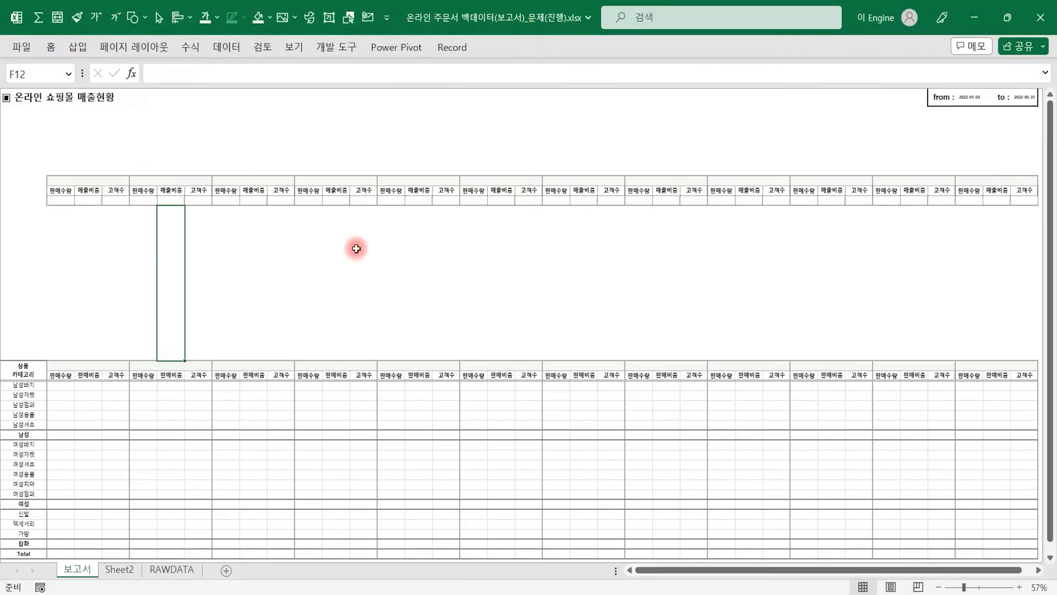
pyautogui.click(69, 120)
pyautogui.hotkey('ctrl', 'v')
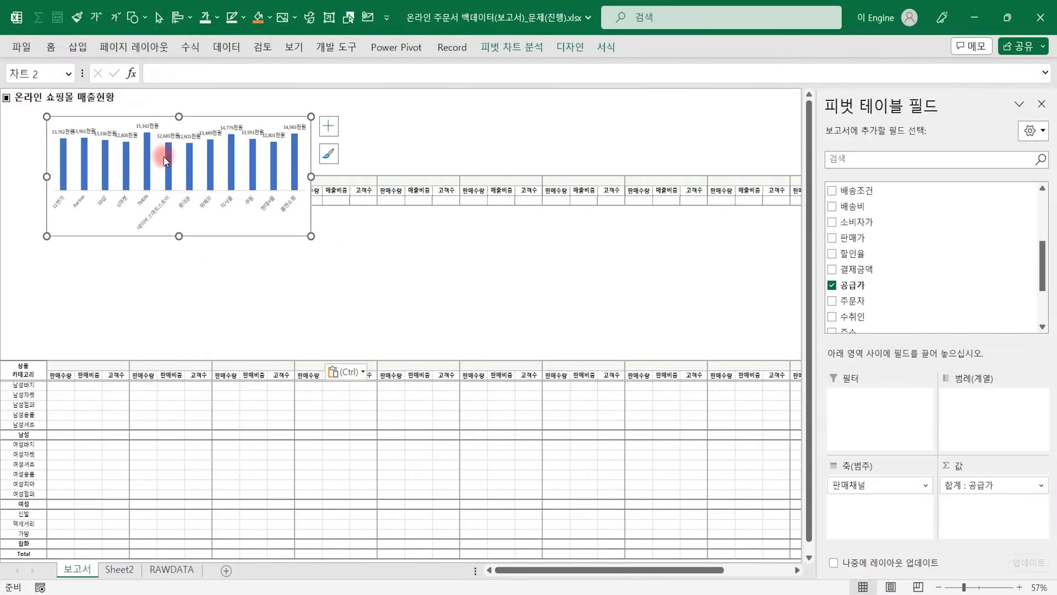
# Step: Resize the chart to fit between the report title and the first table, spanning the table's full width, and close the field list
pyautogui.moveTo(200, 231); pyautogui.dragTo(180, 173)
pyautogui.moveTo(311, 139); pyautogui.dragTo(1028, 154)
pyautogui.click(1043, 105)
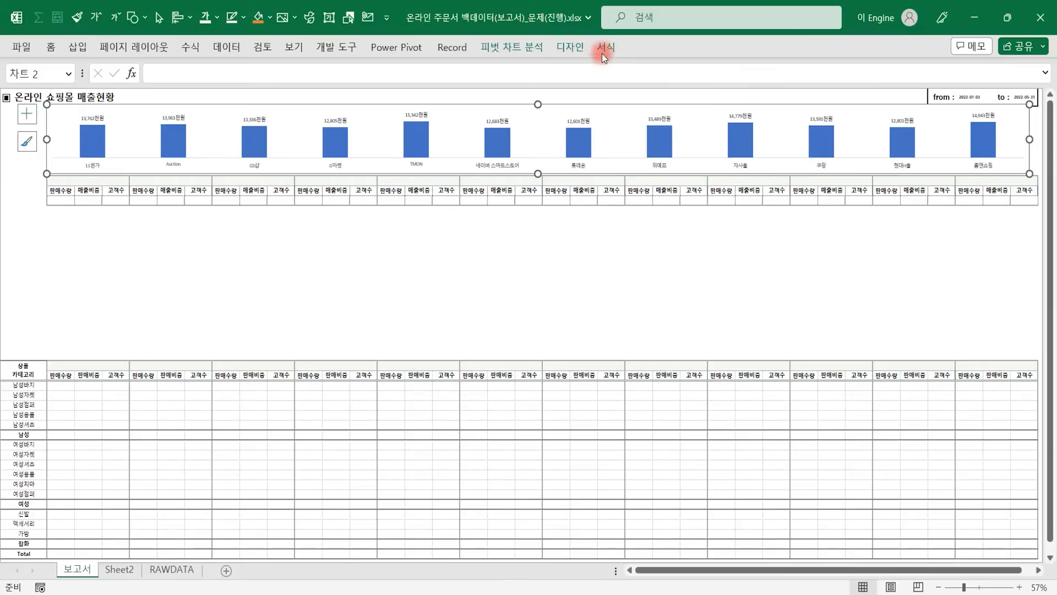
pyautogui.click(617, 46)
pyautogui.click(1004, 92)
pyautogui.click(1004, 92)
pyautogui.click(805, 281)
pyautogui.click(841, 106)
pyautogui.moveTo(543, 104); pyautogui.dragTo(541, 108)
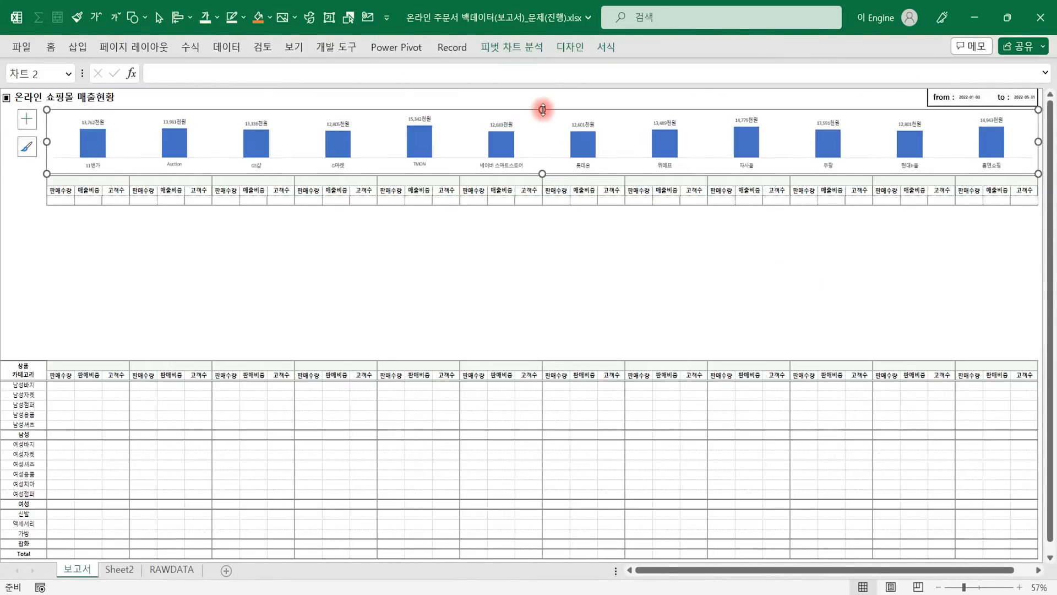
pyautogui.click(418, 288)
# Step: Enlarge the font of the chart's data labels and of its sales channel axis labels
pyautogui.click(92, 123)
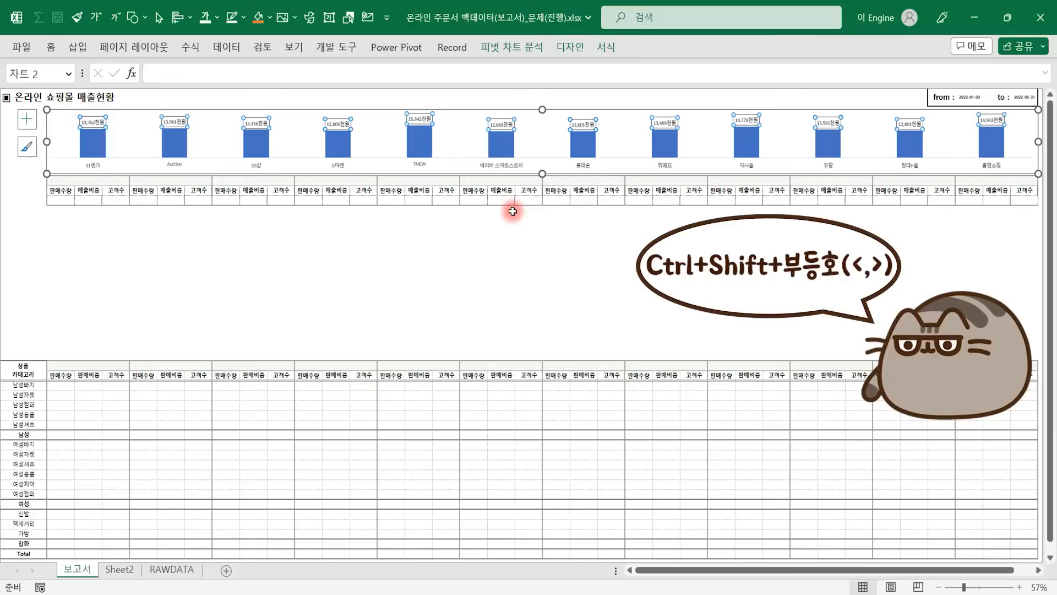
pyautogui.hotkey('ctrl', 'shift', '.')
pyautogui.hotkey('ctrl', 'shift', '.')
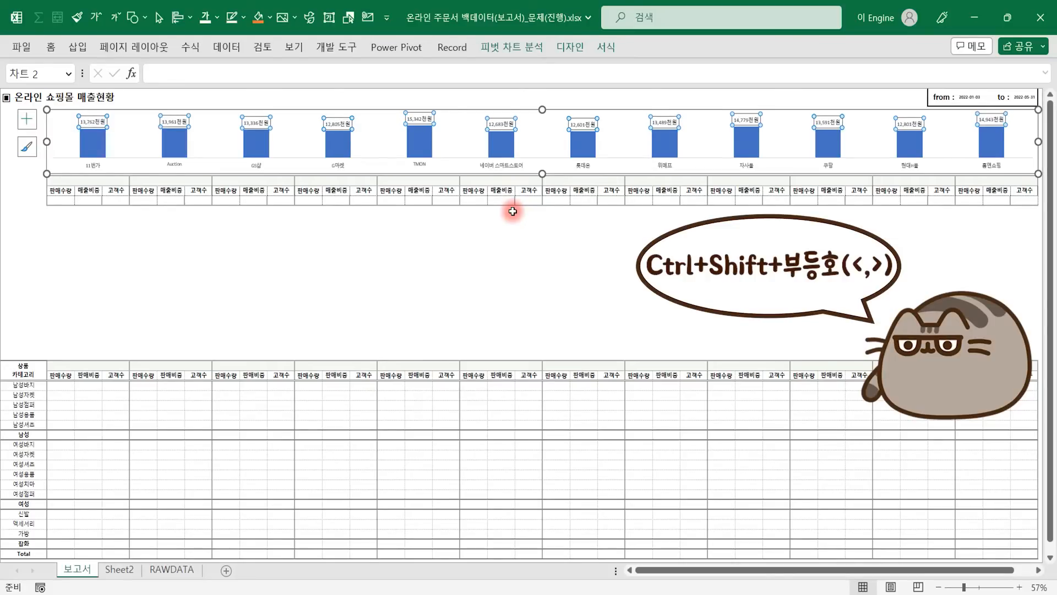
pyautogui.hotkey('ctrl', 'shift', '.')
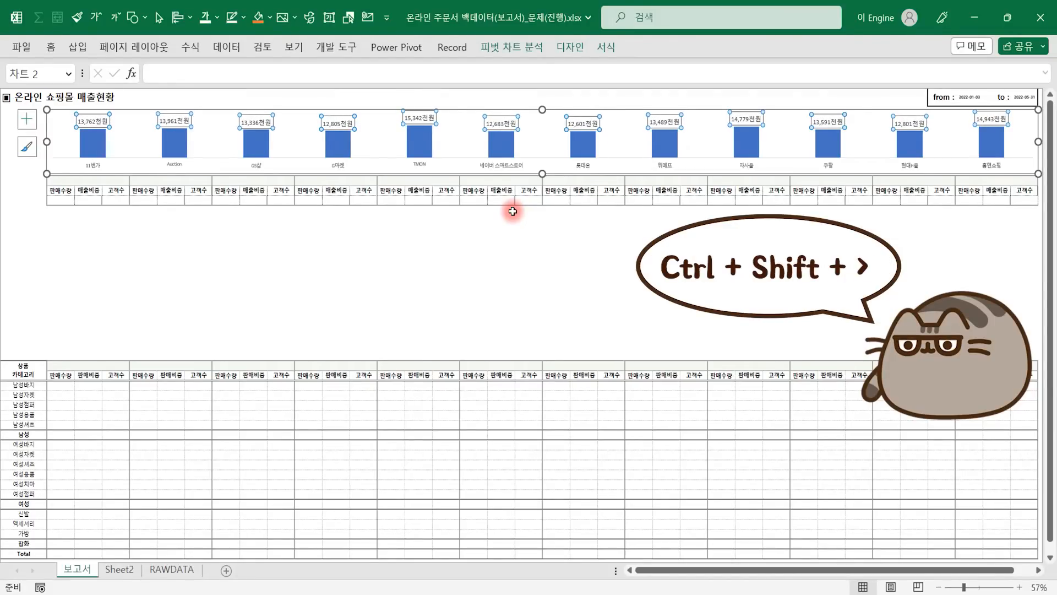
pyautogui.hotkey('ctrl', 'shift', '.')
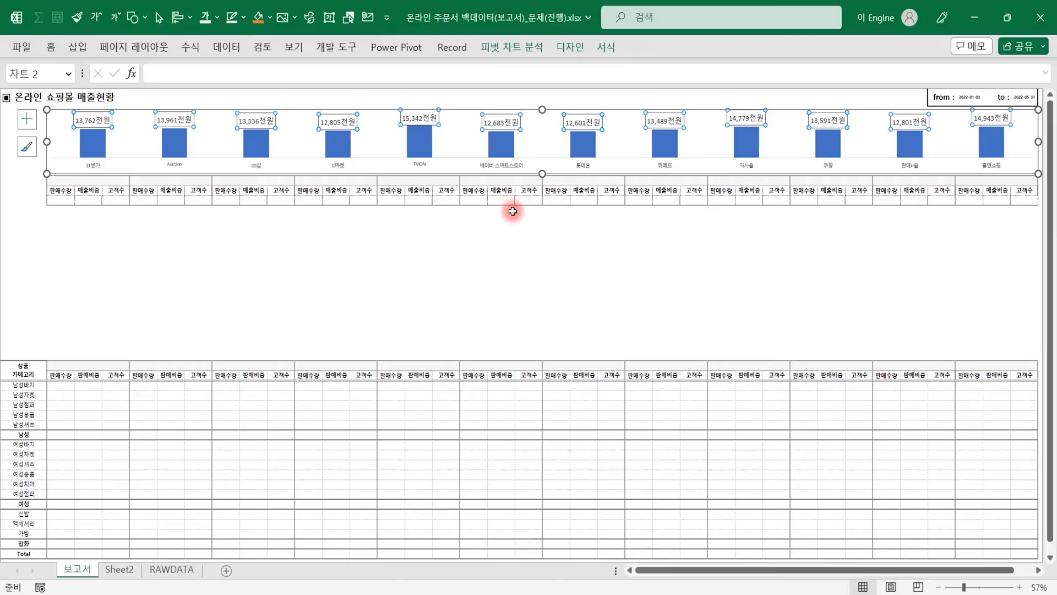
pyautogui.hotkey('ctrl', 'shift', ',')
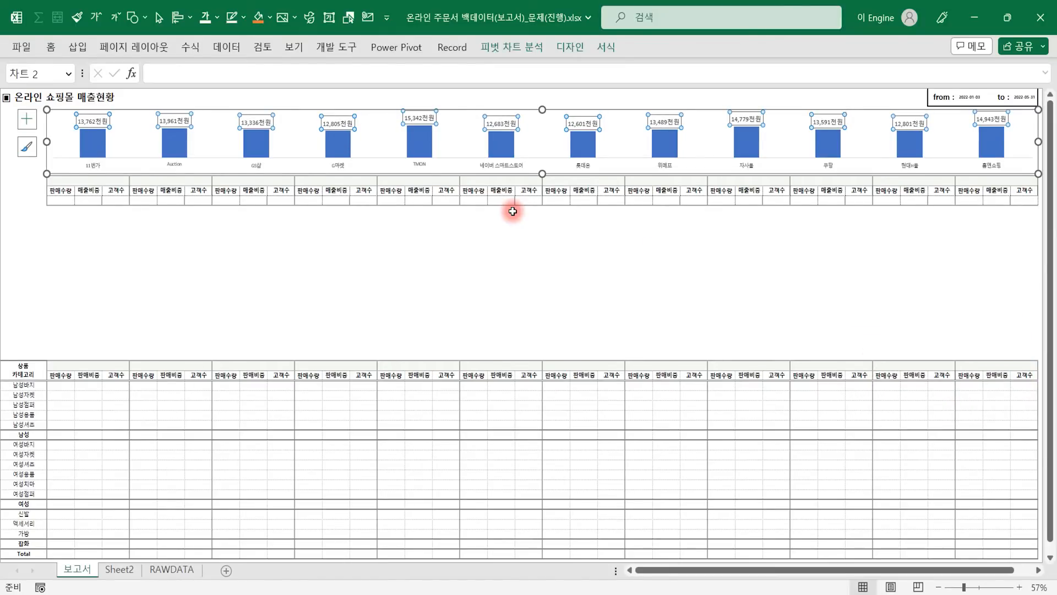
pyautogui.click(92, 165)
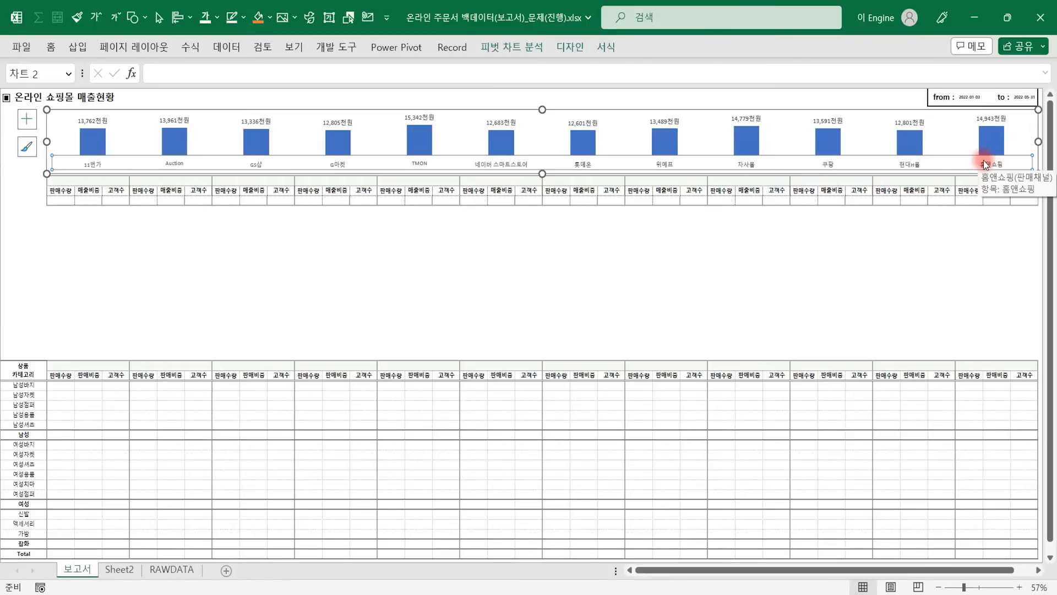
# Step: Set the gap width of the sales channel chart's data series to 445%
pyautogui.moveTo(500, 145)
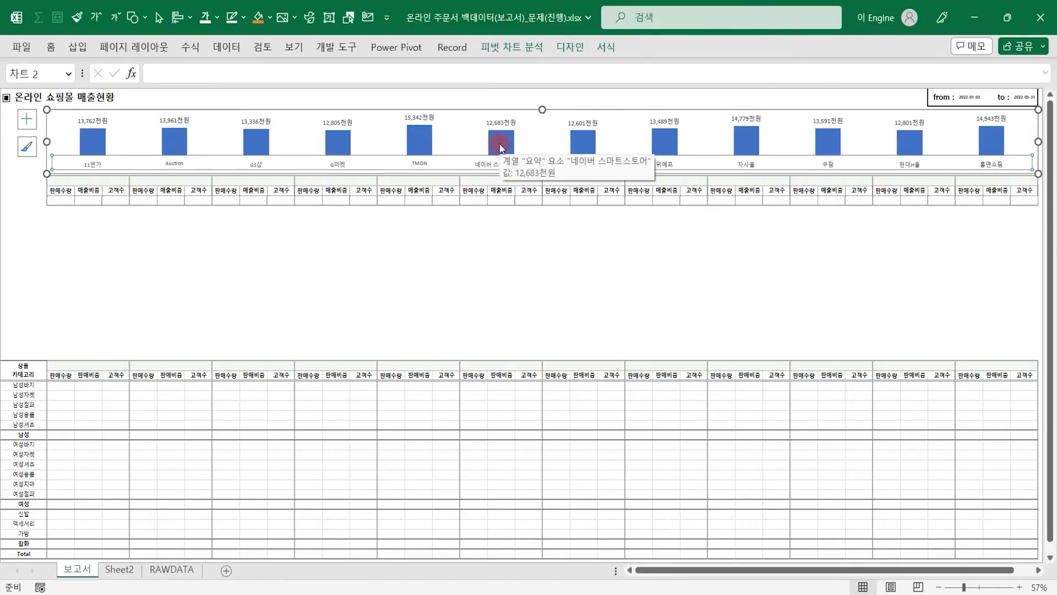
pyautogui.click(420, 141)
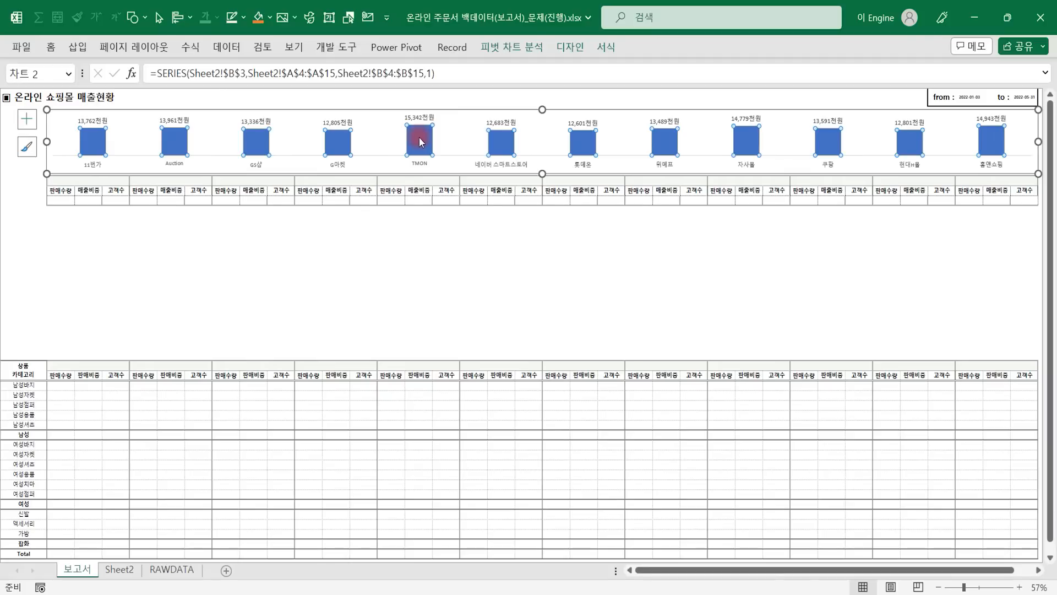
pyautogui.hotkey('ctrl', '1')
pyautogui.moveTo(1022, 282); pyautogui.dragTo(950, 291)
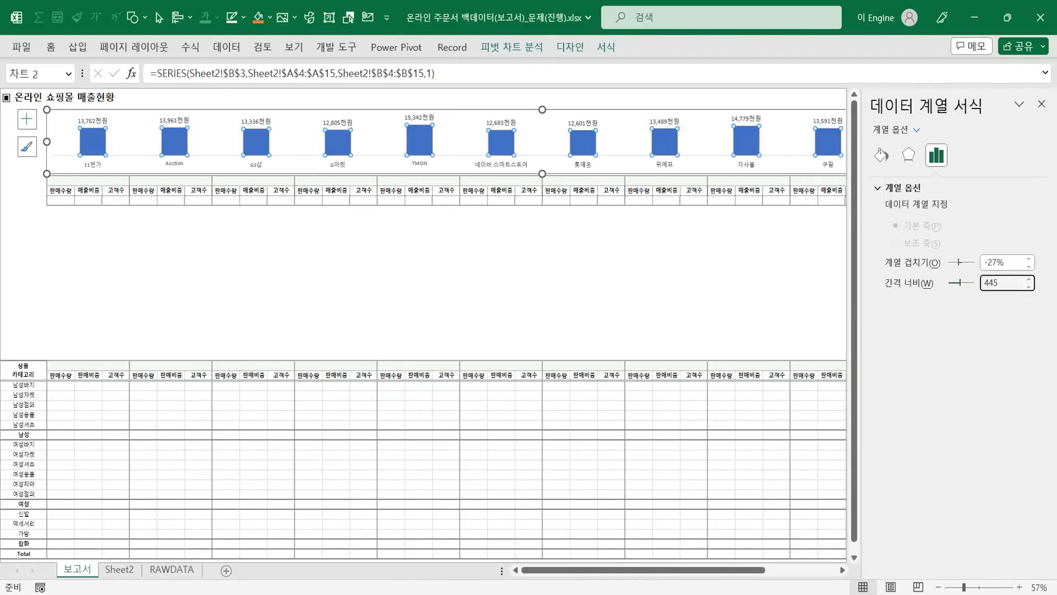
pyautogui.press('Return')
pyautogui.click(409, 277)
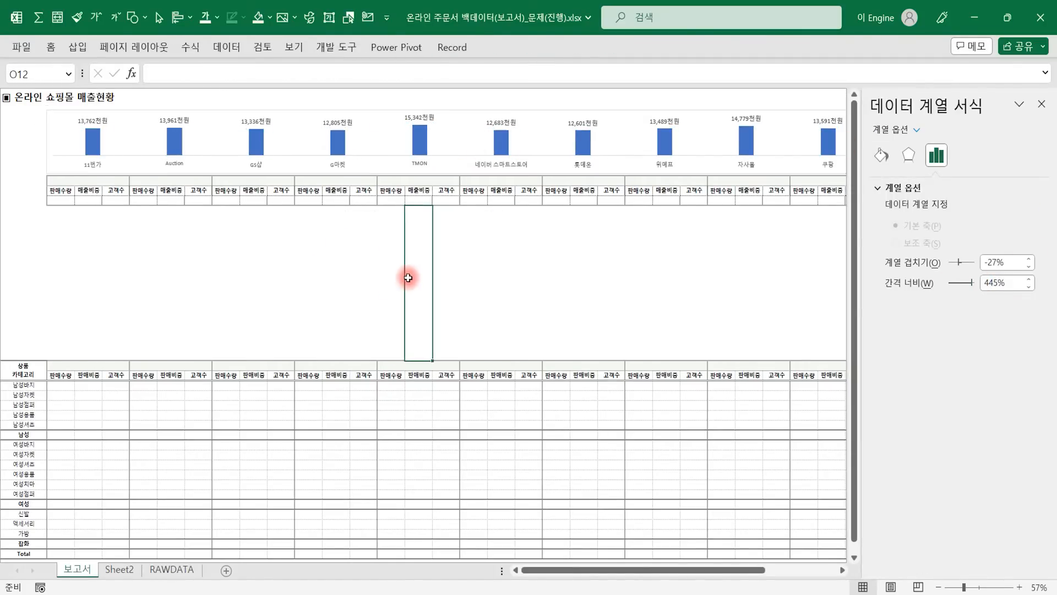
# Step: Give only the 11번가 column of the chart a solid fill in very light grey
pyautogui.click(93, 144)
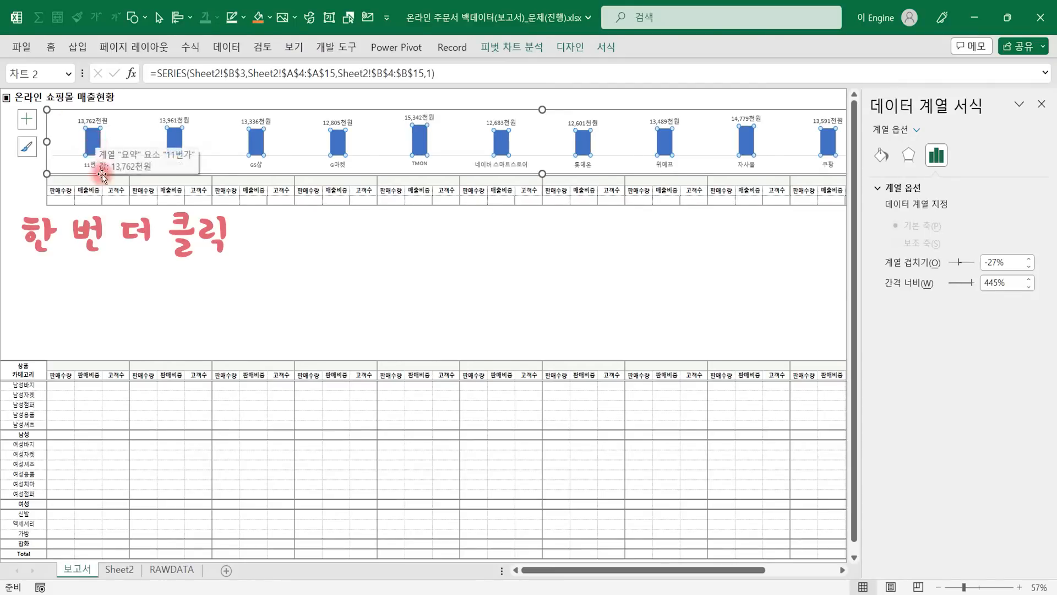
pyautogui.click(94, 145)
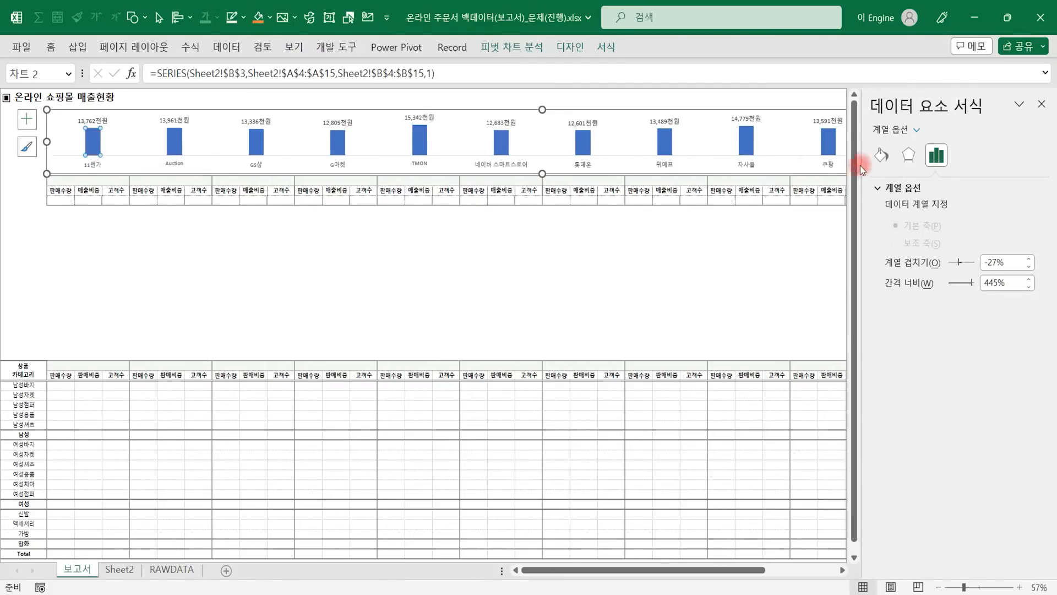
pyautogui.click(884, 159)
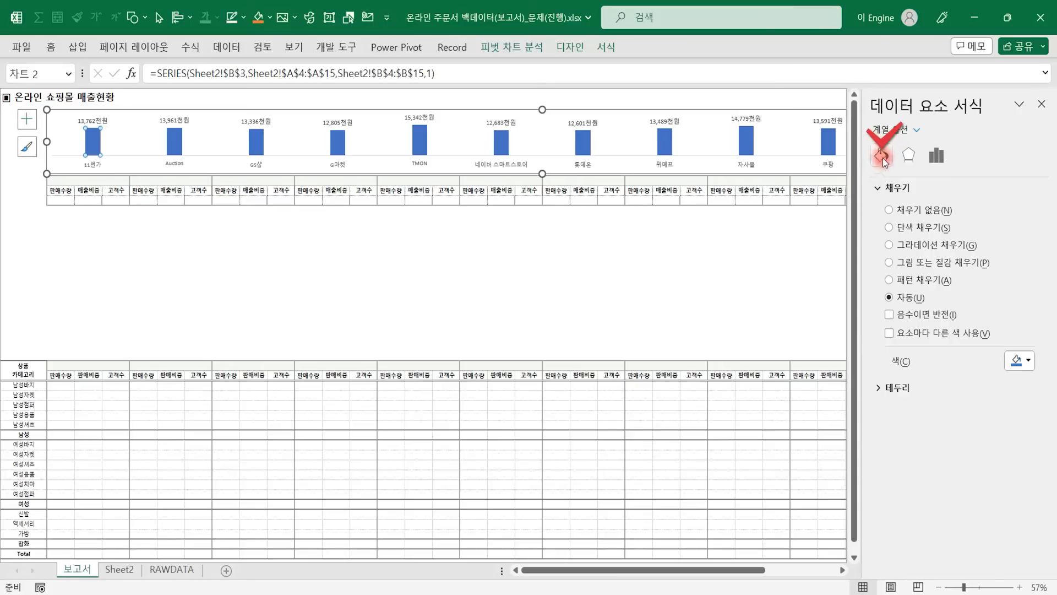
pyautogui.click(917, 228)
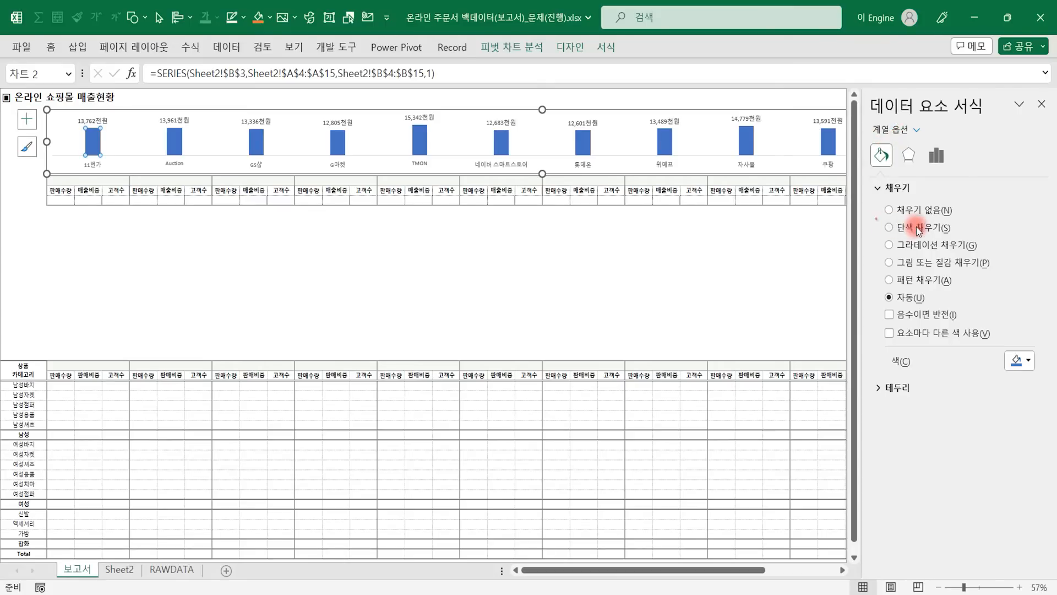
pyautogui.click(1028, 361)
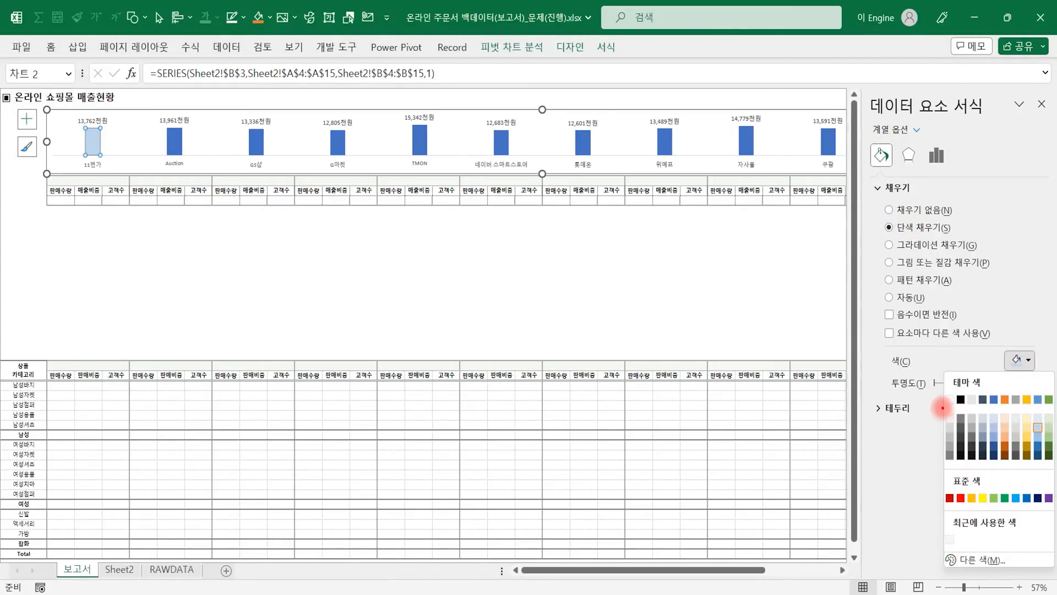
pyautogui.moveTo(948, 420); pyautogui.dragTo(1053, 427)
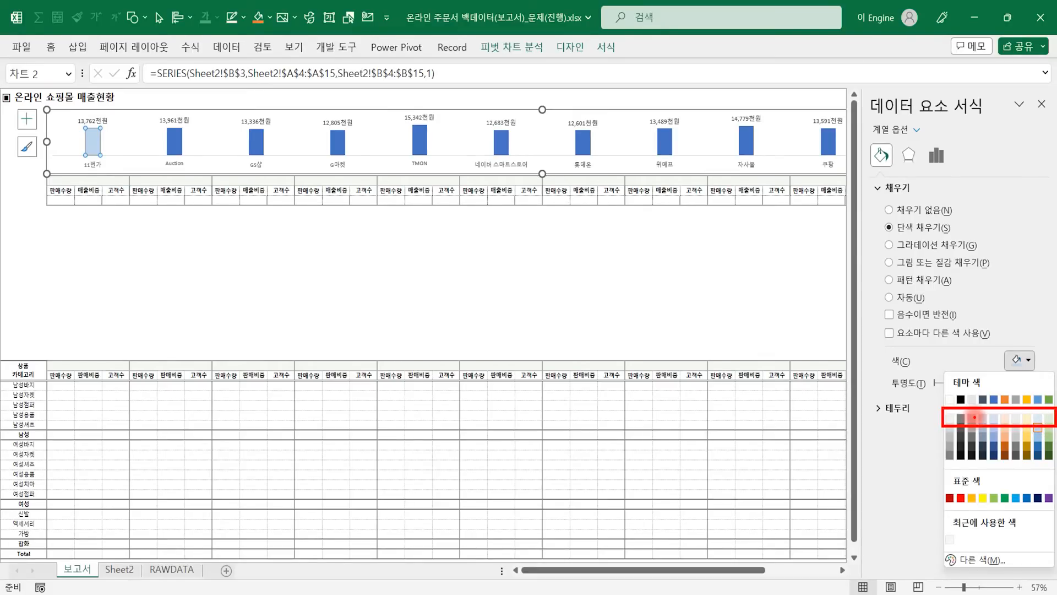
pyautogui.click(975, 416)
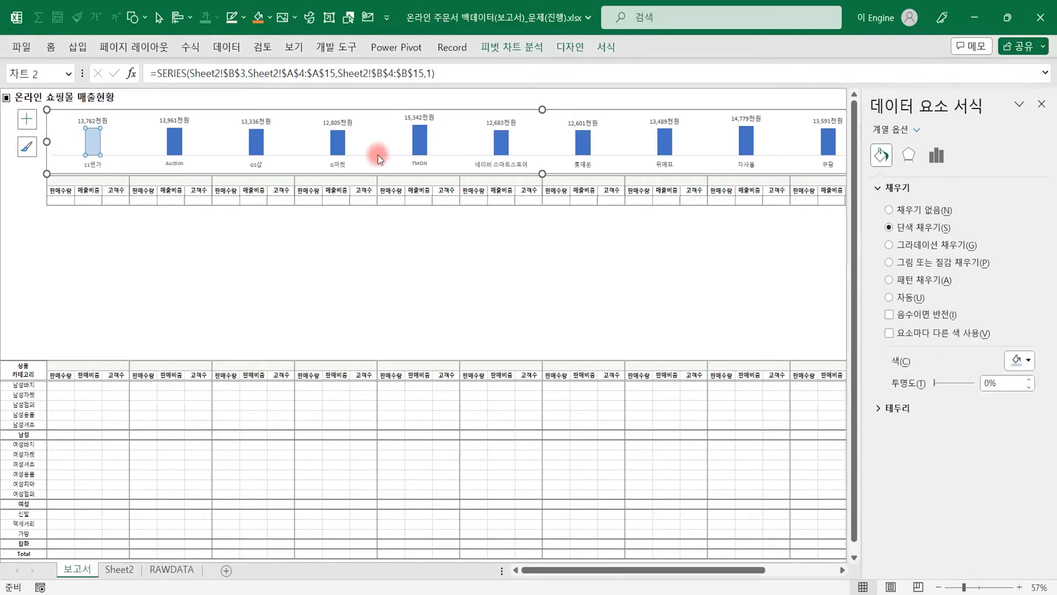
pyautogui.click(1030, 360)
pyautogui.click(952, 417)
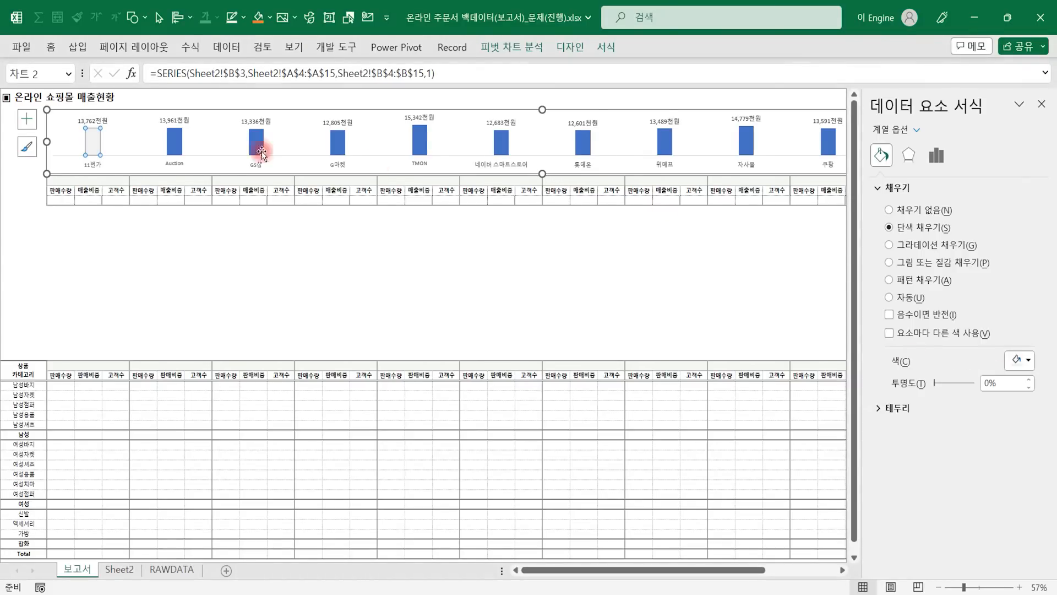
# Step: Fill the chart's Auction column with dark grey
pyautogui.click(174, 145)
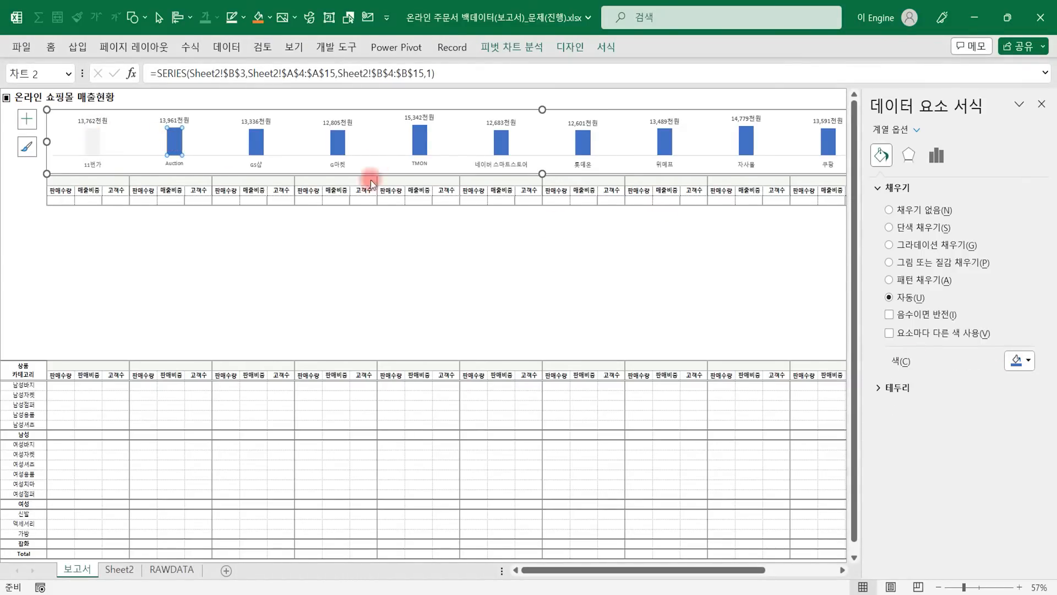
pyautogui.click(1015, 361)
pyautogui.click(963, 416)
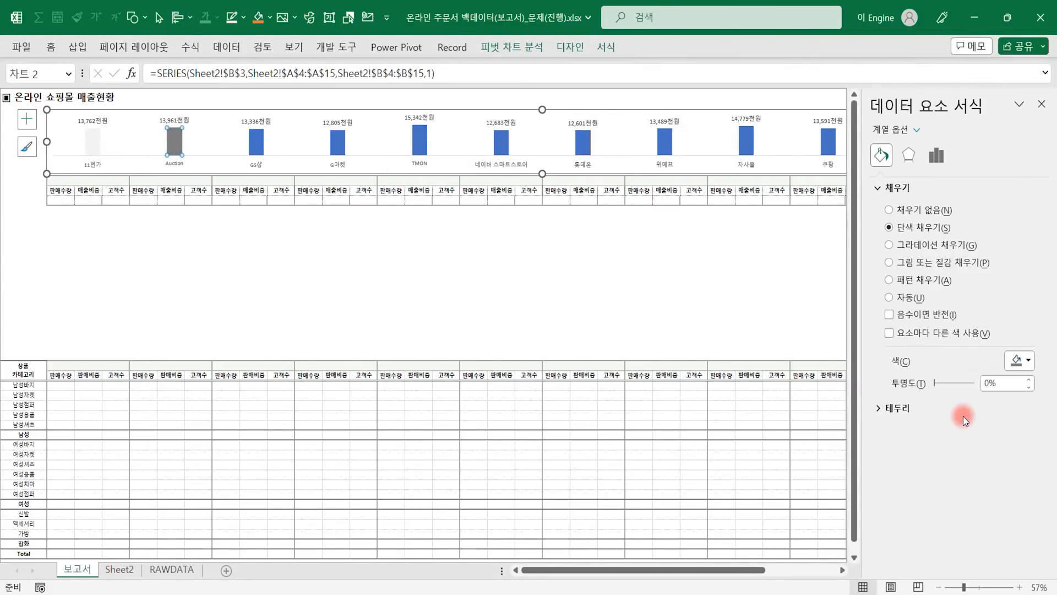
pyautogui.click(1017, 360)
# Step: Fill the chart's GS샵 column with pale blue-grey and its G마켓 column with pale blue
pyautogui.click(261, 145)
pyautogui.click(1017, 360)
pyautogui.click(987, 417)
pyautogui.press('Right')
pyautogui.click(1017, 361)
pyautogui.click(993, 414)
pyautogui.press('Right')
# Step: Fill the chart's TMON column with pale orange and its 네이버 스마트스토어 column with pale grey
pyautogui.click(1019, 361)
pyautogui.click(1005, 415)
pyautogui.press('Right')
pyautogui.click(1019, 361)
pyautogui.click(1019, 418)
pyautogui.press('Right')
# Step: Fill the chart's 롯데온 column with pale yellow and its 위메프 column with pale sky blue
pyautogui.click(1019, 361)
pyautogui.click(1027, 418)
pyautogui.press('Right')
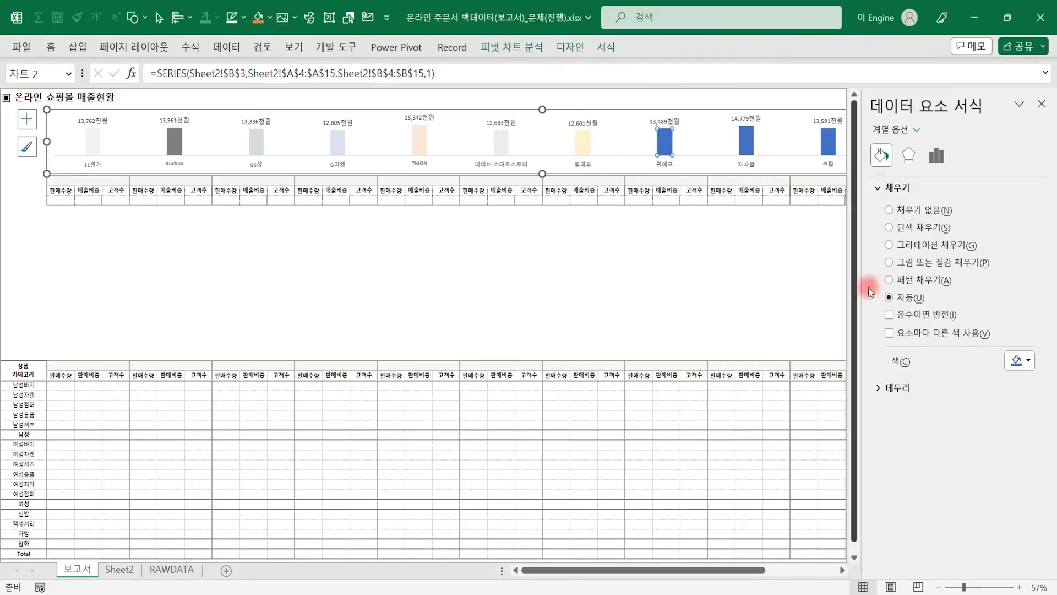
pyautogui.click(1021, 363)
pyautogui.click(1039, 422)
pyautogui.press('Right')
# Step: Fill the chart's 자사몰 column with pale green and its 쿠팡 column with light grey
pyautogui.click(1019, 361)
pyautogui.click(1049, 419)
pyautogui.click(827, 144)
pyautogui.moveTo(754, 571); pyautogui.dragTo(858, 573)
pyautogui.click(1019, 363)
pyautogui.click(951, 428)
# Step: Fill the chart's 현대H몰 column with near-black grey and its 홈앤쇼핑 column with medium grey
pyautogui.click(665, 144)
pyautogui.click(1019, 361)
pyautogui.click(961, 446)
pyautogui.click(745, 140)
pyautogui.click(1028, 362)
pyautogui.click(973, 428)
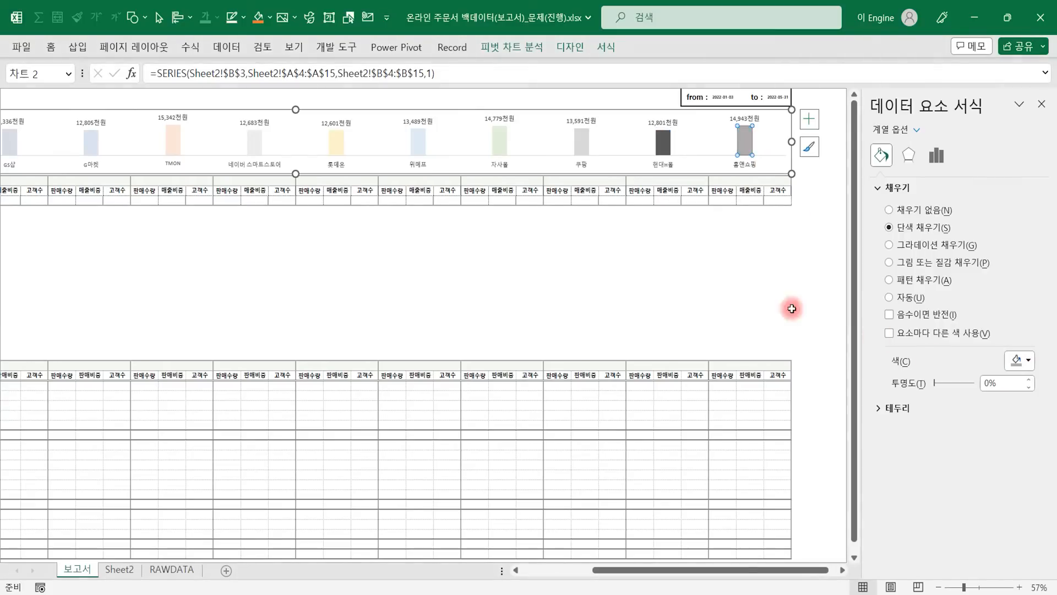
# Step: Deselect the chart and close the formatting pane
pyautogui.click(723, 295)
pyautogui.moveTo(802, 571); pyautogui.dragTo(650, 567)
pyautogui.click(400, 251)
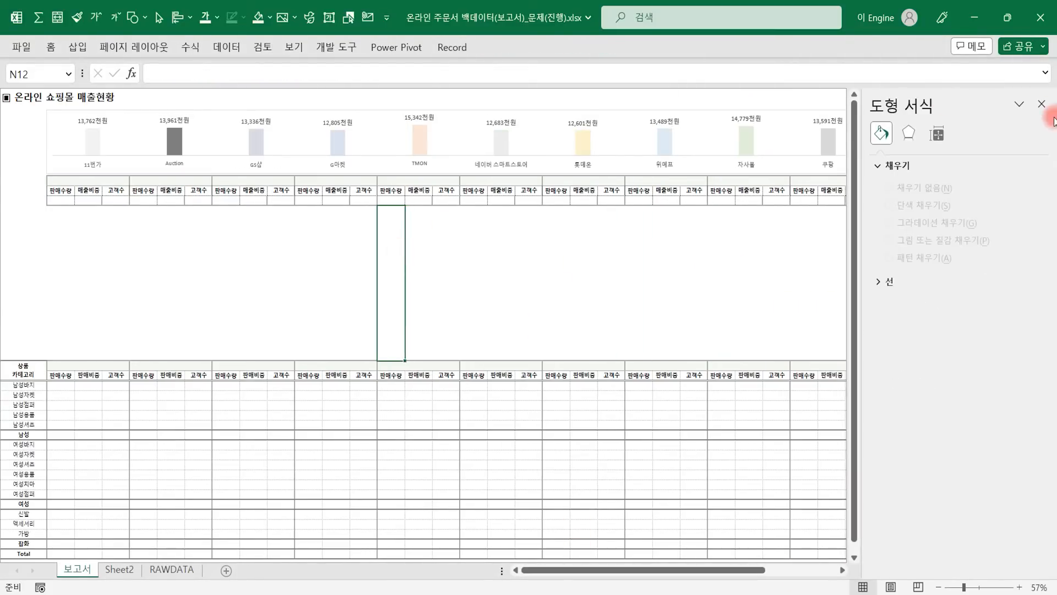
pyautogui.click(1042, 103)
pyautogui.click(631, 259)
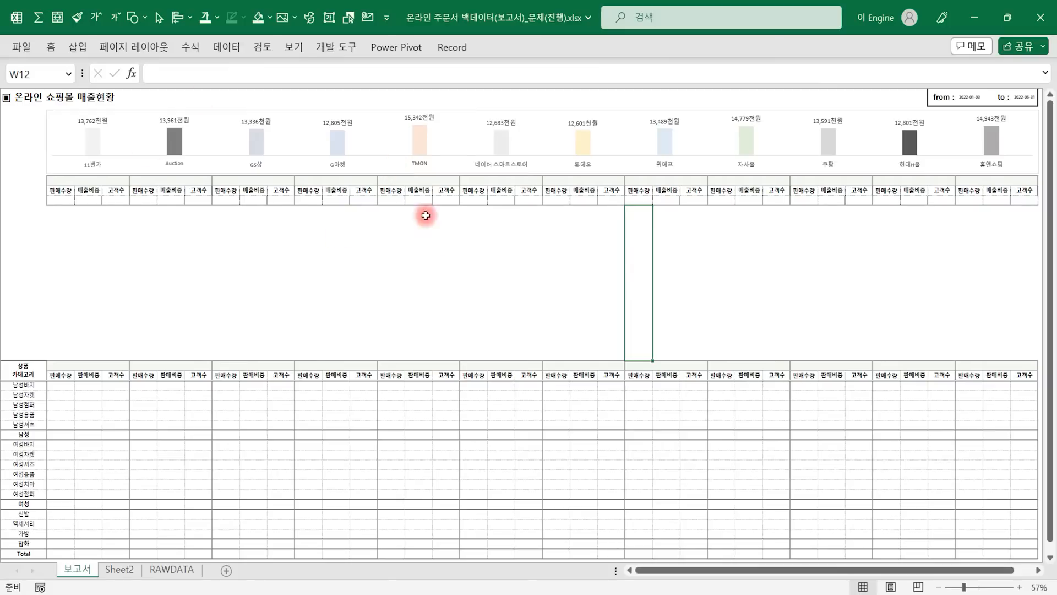
# Step: Copy the pivot table in columns A:B of Sheet2 and paste it starting at column D
pyautogui.click(94, 181)
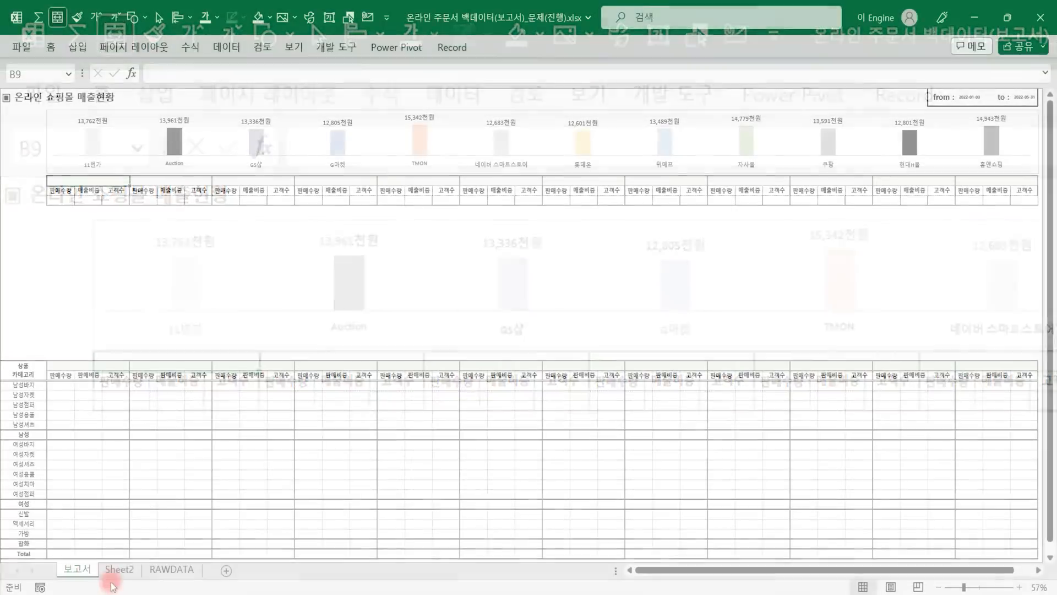
pyautogui.click(119, 570)
pyautogui.moveTo(77, 95); pyautogui.dragTo(164, 99)
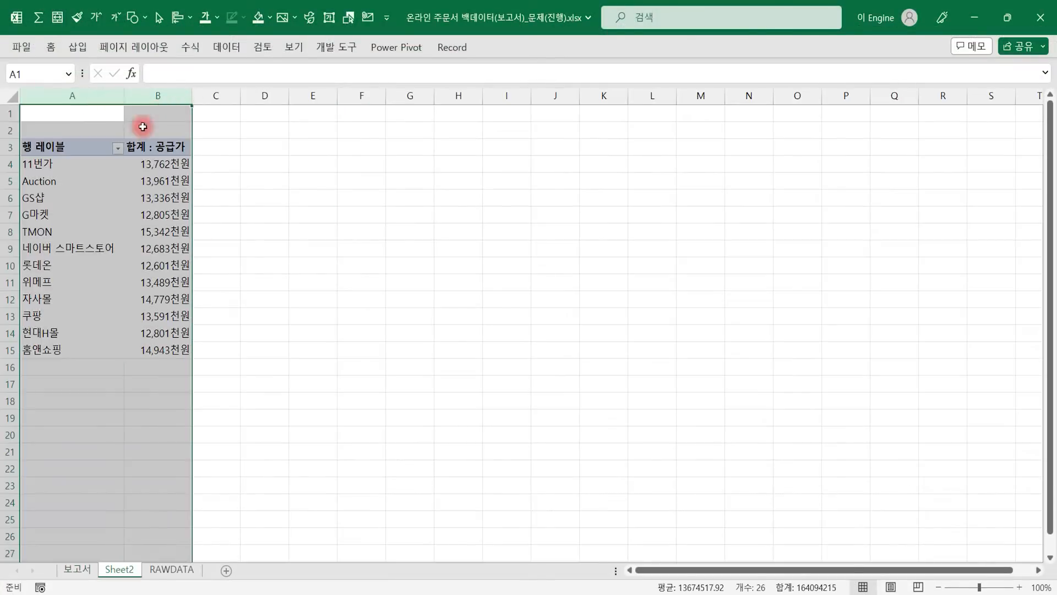
pyautogui.hotkey('ctrl', 'c')
pyautogui.click(270, 95)
pyautogui.hotkey('ctrl', 'v')
pyautogui.click(305, 225)
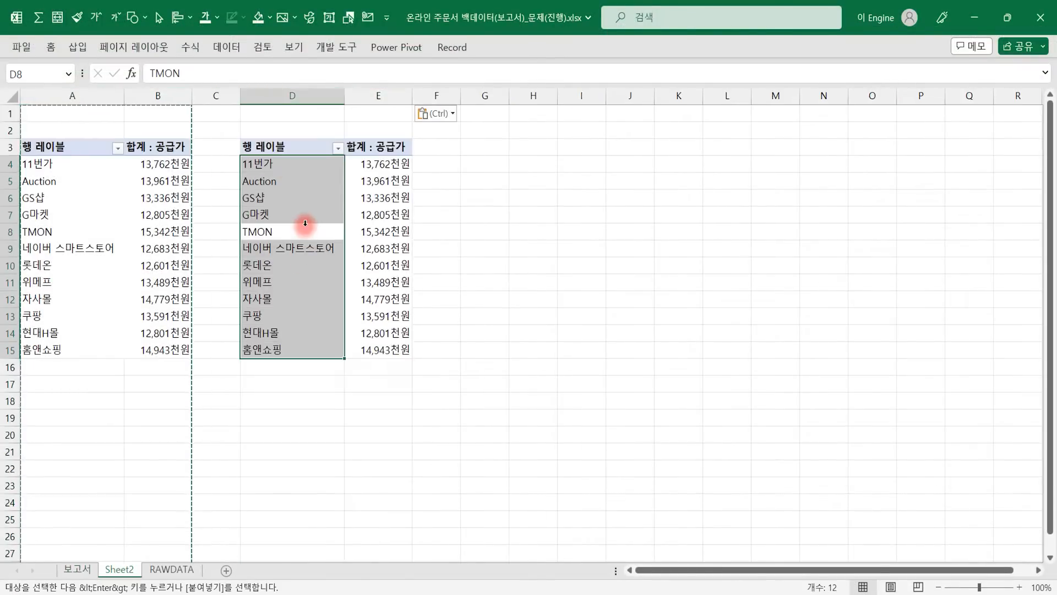
pyautogui.press('Escape')
# Step: Replace 공급가 with the sum of 구매수량 in the values of the copied pivot table
pyautogui.click(312, 222)
pyautogui.click(354, 214)
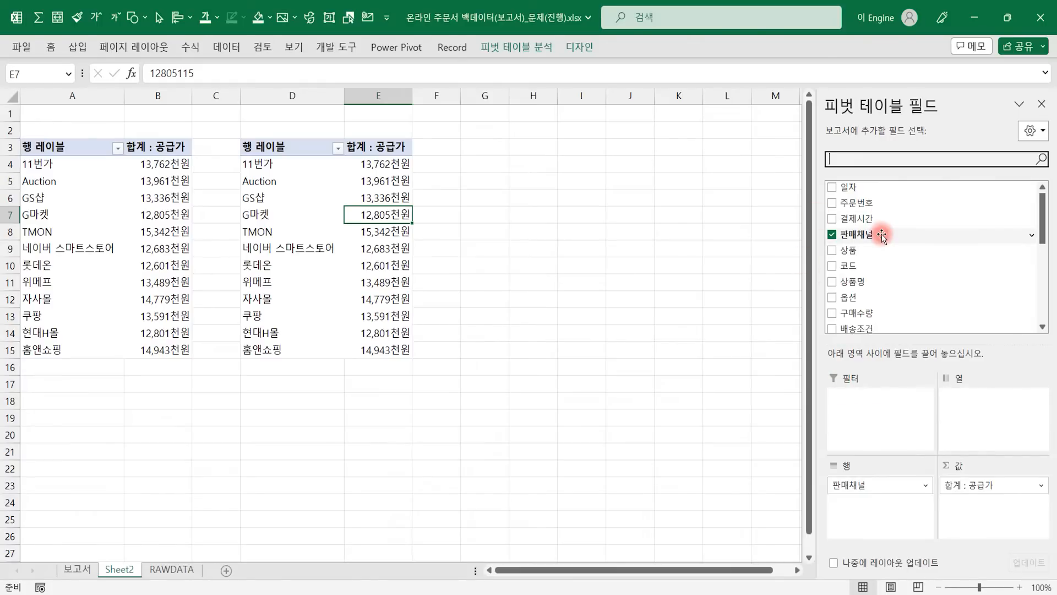
pyautogui.moveTo(986, 485); pyautogui.dragTo(760, 371)
pyautogui.moveTo(1041, 221); pyautogui.dragTo(1041, 246)
pyautogui.moveTo(861, 240); pyautogui.dragTo(988, 487)
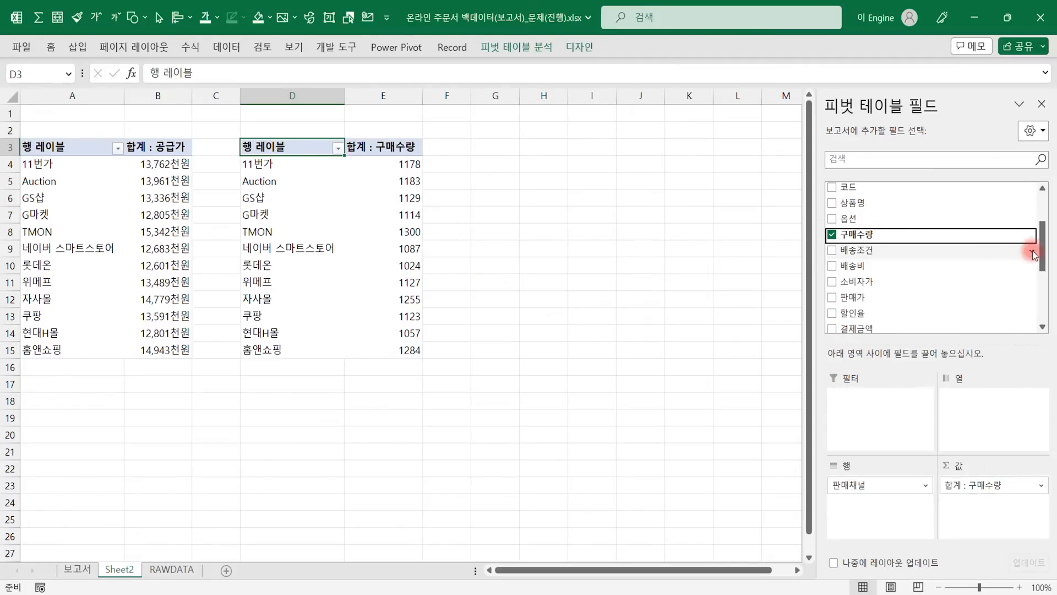
# Step: Add the 판매채널 count to the second pivot table's values, and place the 공급가 sum between 구매수량 and that count
pyautogui.scroll(1, 1046, 244)
pyautogui.scroll(3, 1046, 244)
pyautogui.moveTo(911, 224); pyautogui.dragTo(1007, 511)
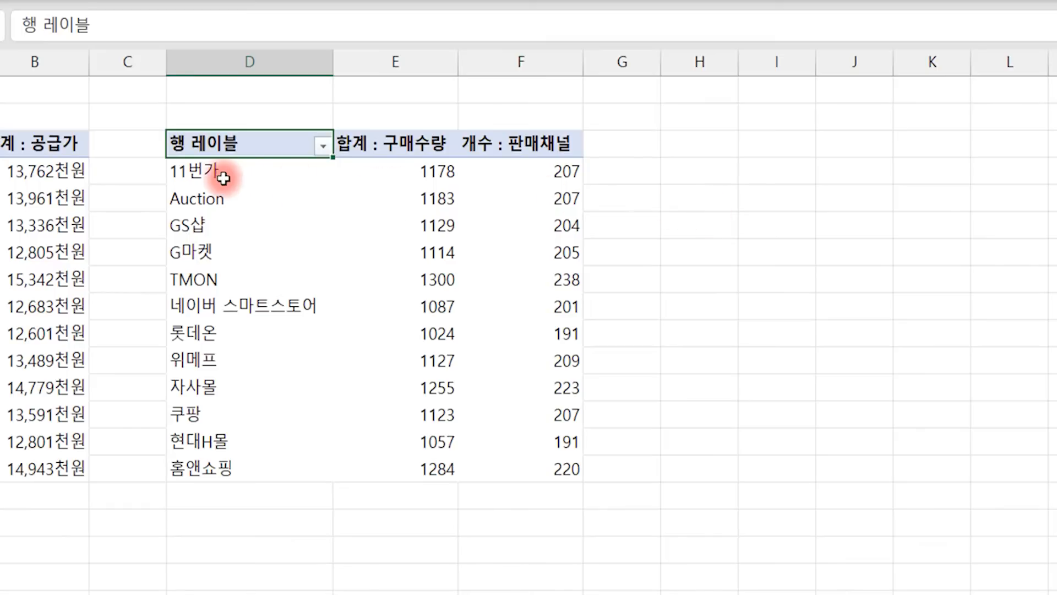
pyautogui.moveTo(557, 169)
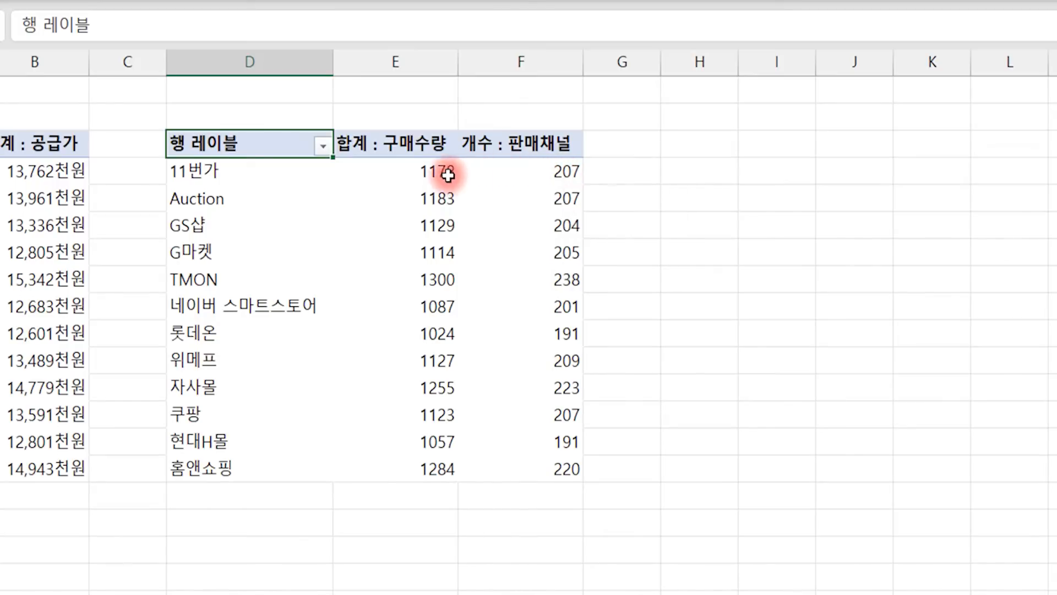
pyautogui.moveTo(448, 175)
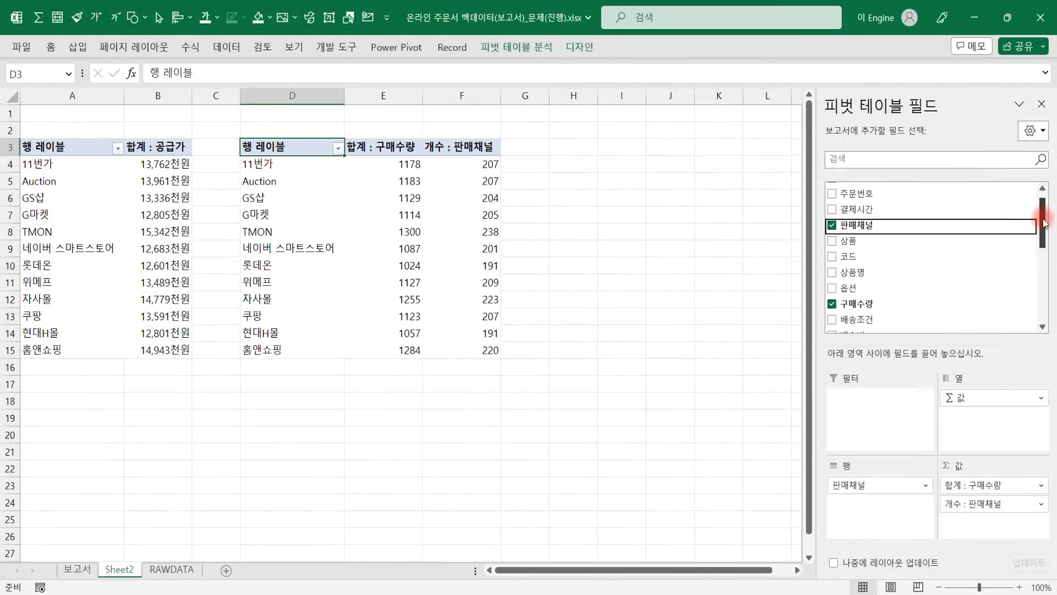
pyautogui.moveTo(1043, 213); pyautogui.dragTo(1045, 295)
pyautogui.moveTo(947, 212); pyautogui.dragTo(1016, 510)
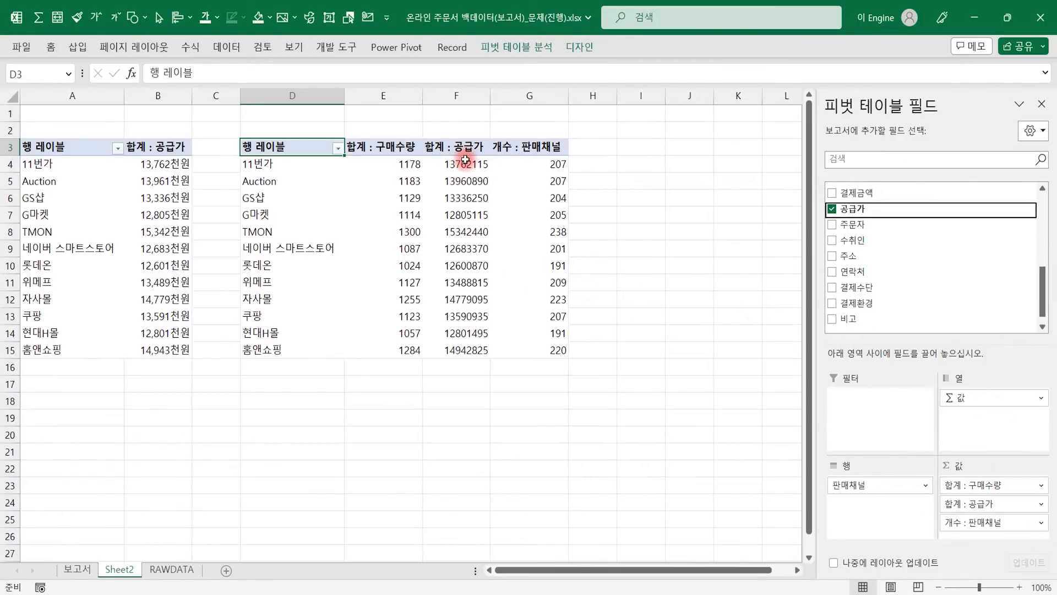
# Step: Check the 매출비중 heading in the first table of the 보고서 sheet, and return to Sheet2
pyautogui.click(77, 569)
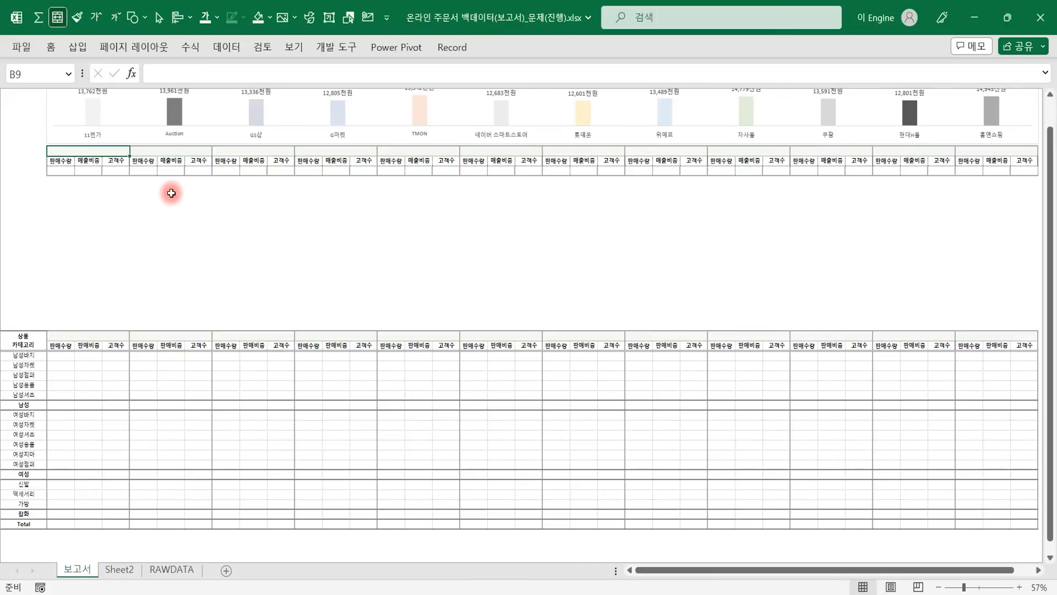
pyautogui.click(89, 161)
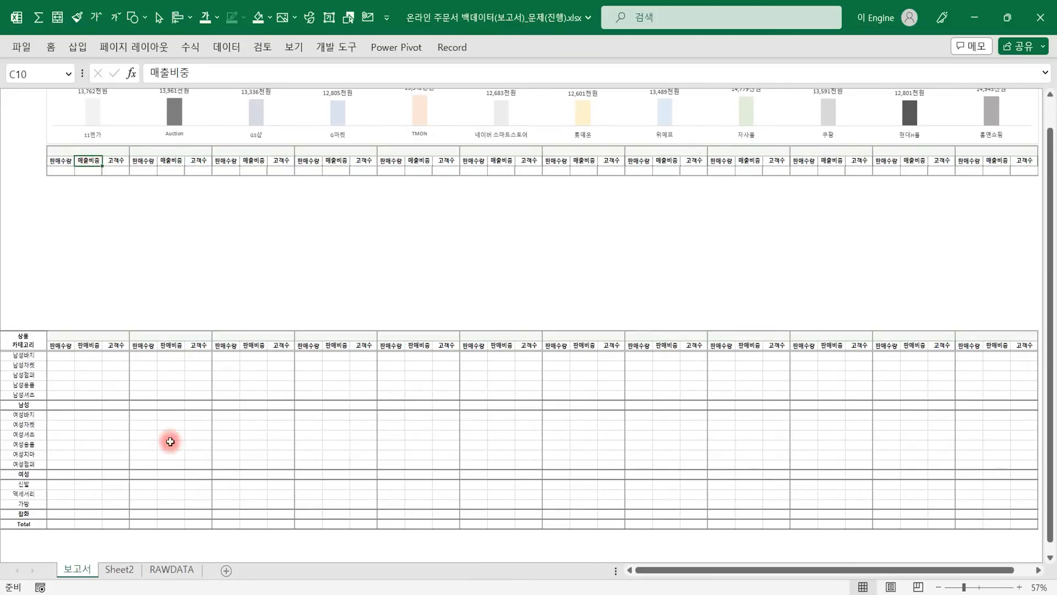
pyautogui.click(111, 568)
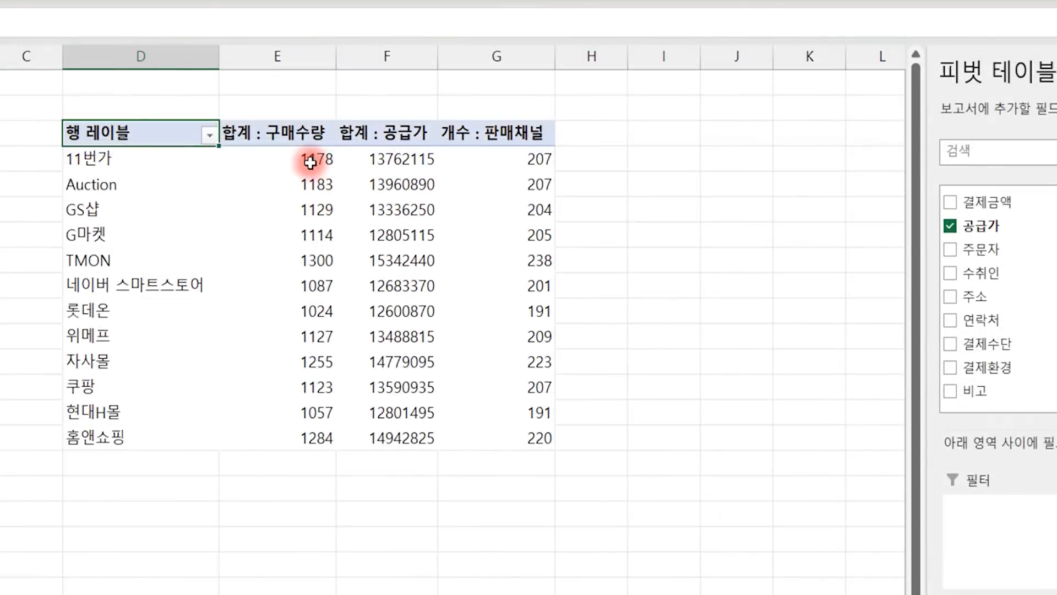
# Step: Start a formula in cell I4 beside the second pivot table that divides F4 by the SUM of F4:F15
pyautogui.rightClick(402, 163)
pyautogui.press('Escape')
pyautogui.click(677, 164)
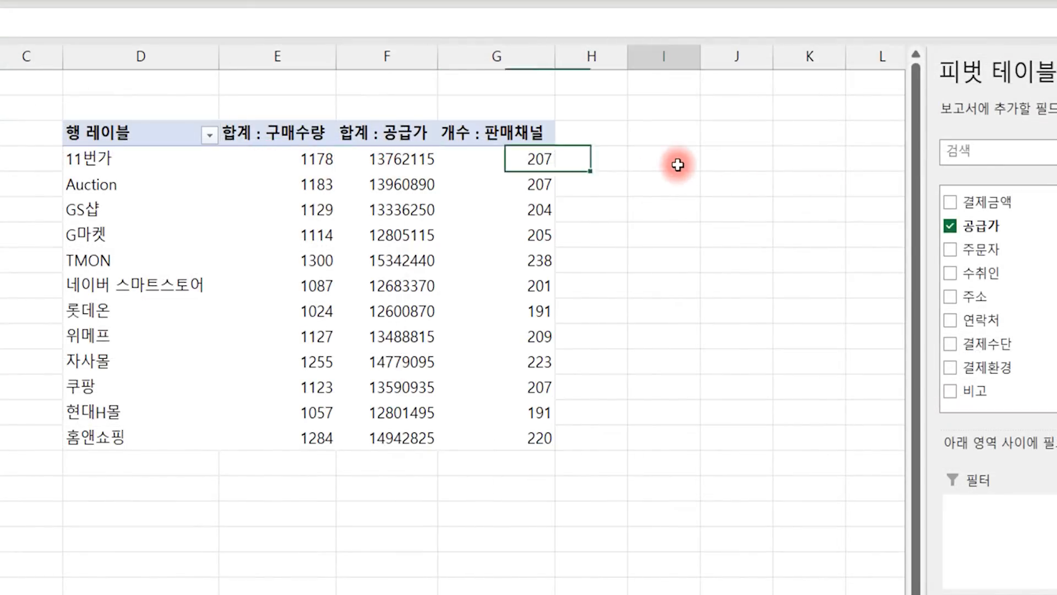
pyautogui.write('=')
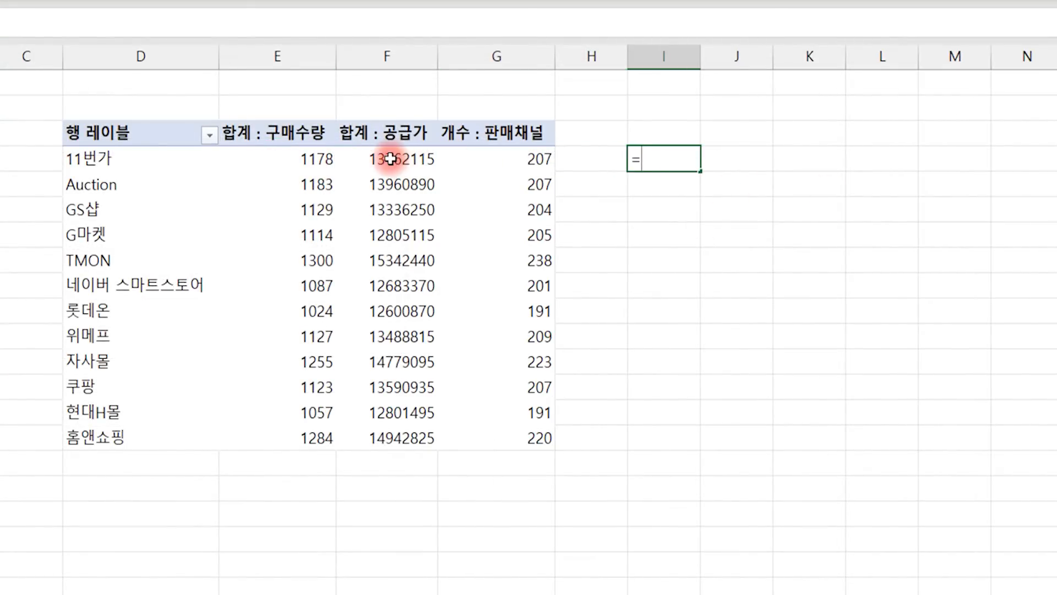
pyautogui.click(390, 157)
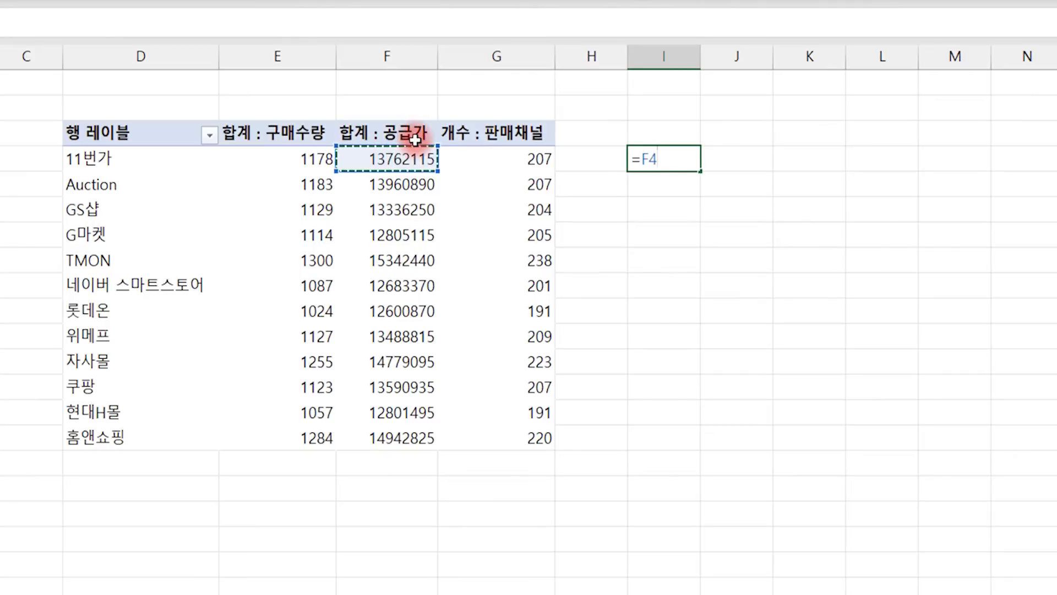
pyautogui.write('/')
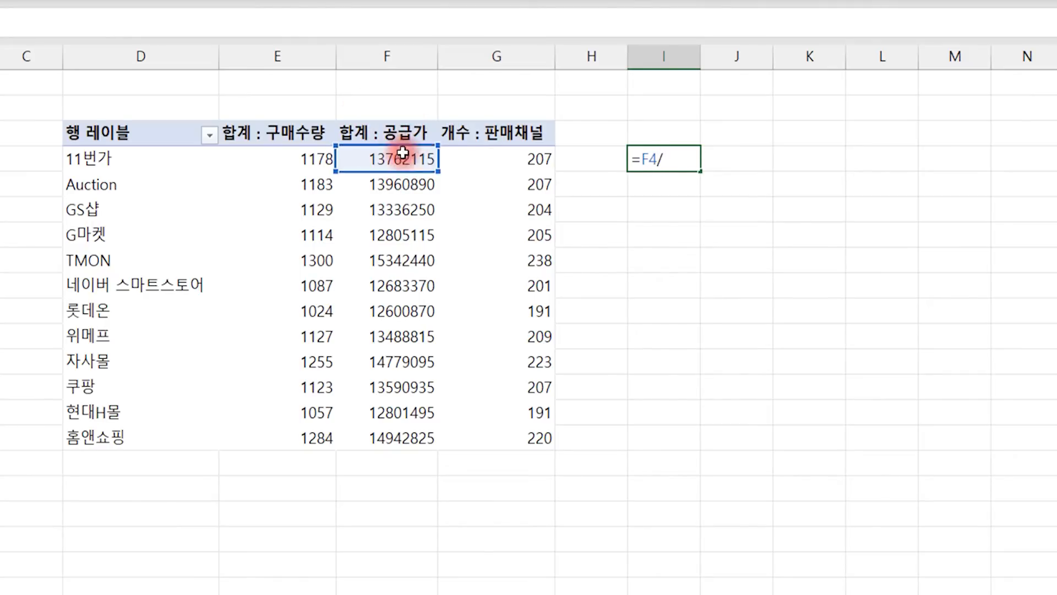
pyautogui.moveTo(406, 158); pyautogui.dragTo(404, 433)
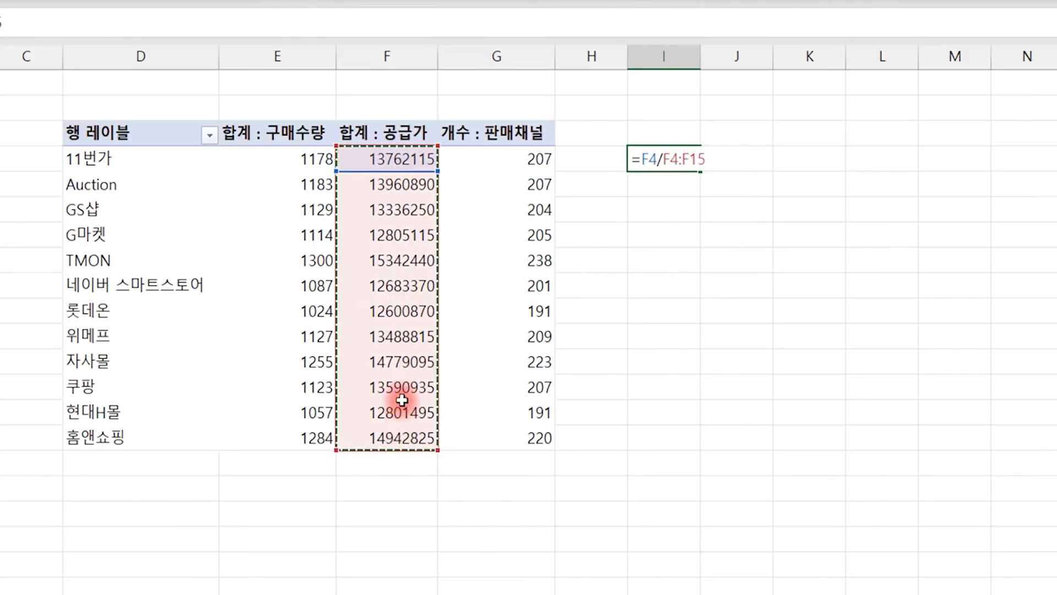
pyautogui.click(663, 159)
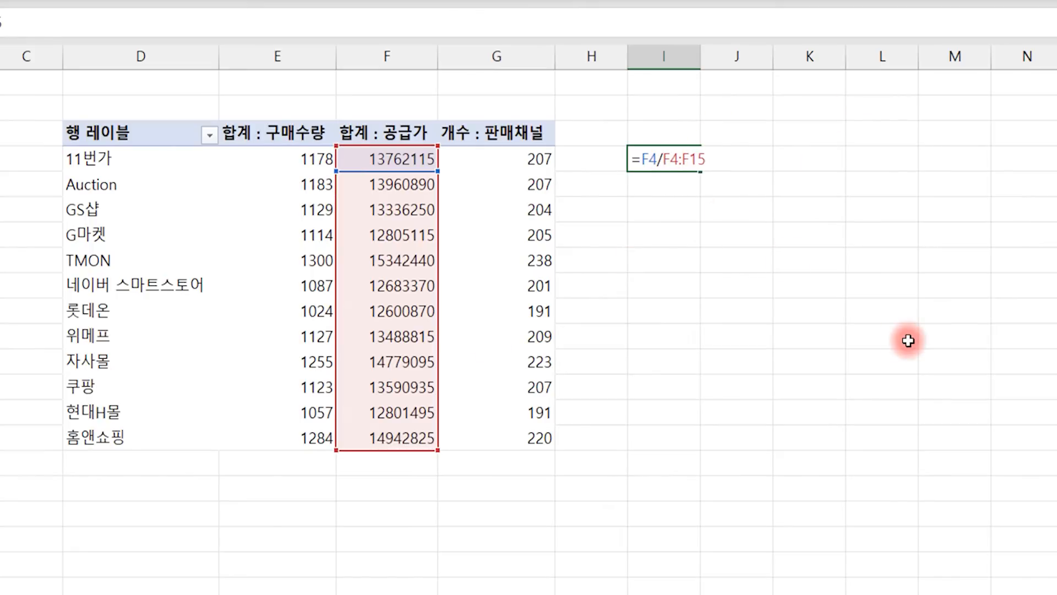
pyautogui.write('sum(')
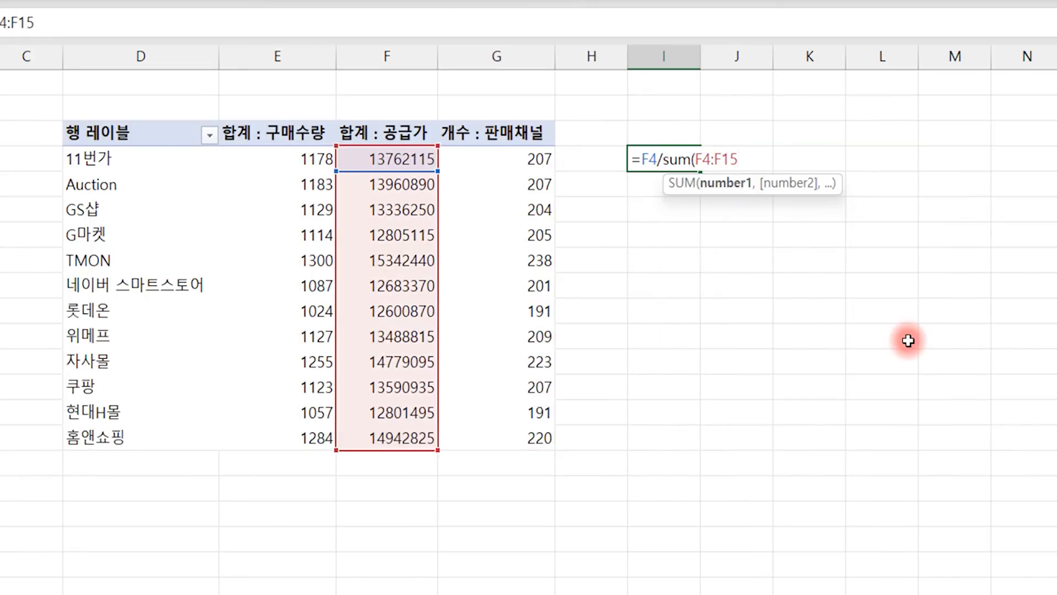
pyautogui.write(')')
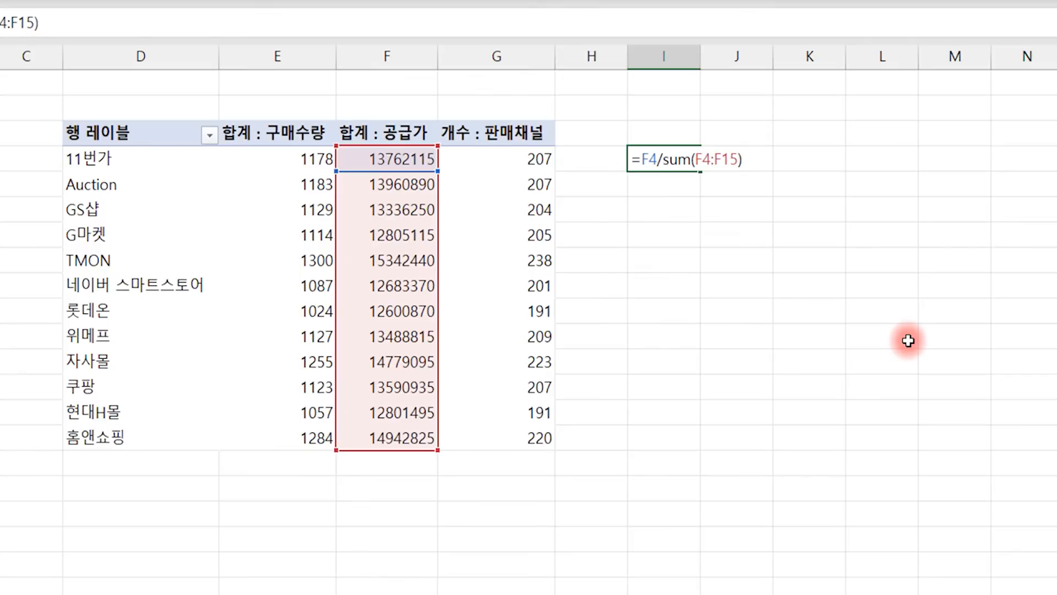
# Step: Make the SUM range in the I4 formula absolute as $F$4:$F$15 and enter the formula
pyautogui.moveTo(703, 160); pyautogui.dragTo(728, 165)
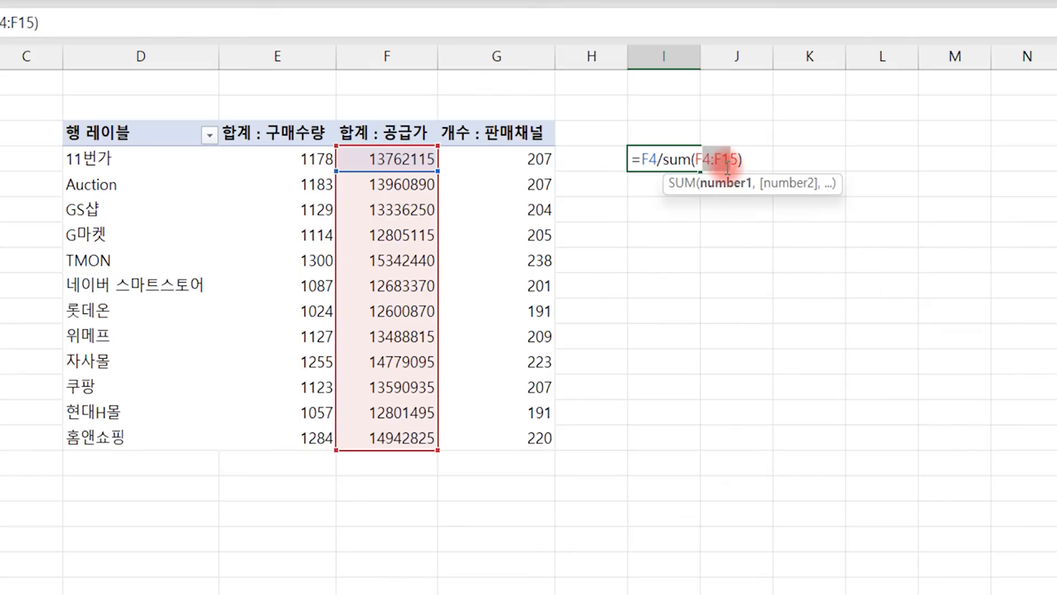
pyautogui.press('F4')
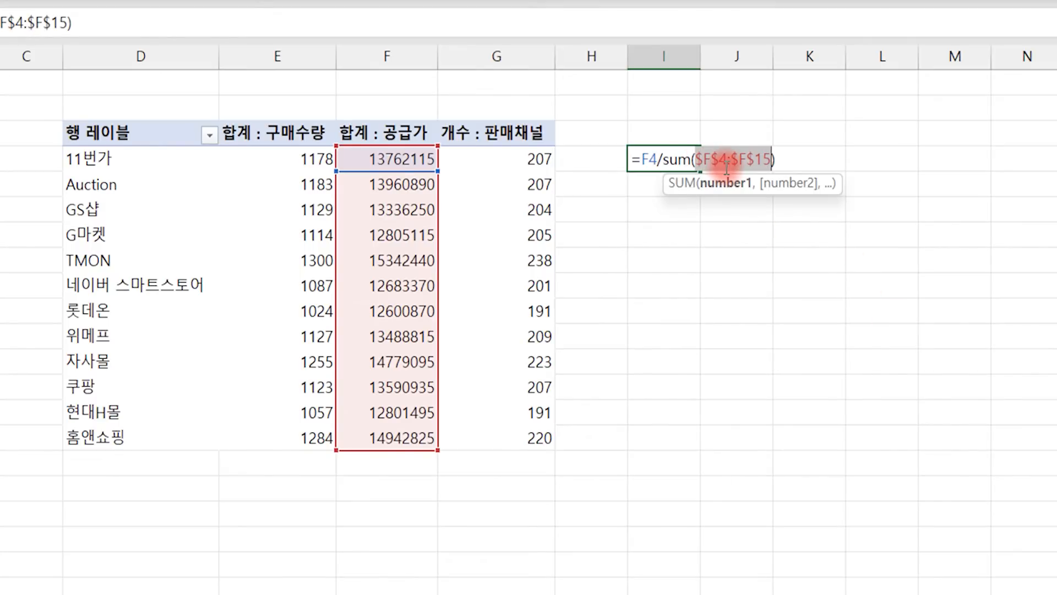
pyautogui.press('Return')
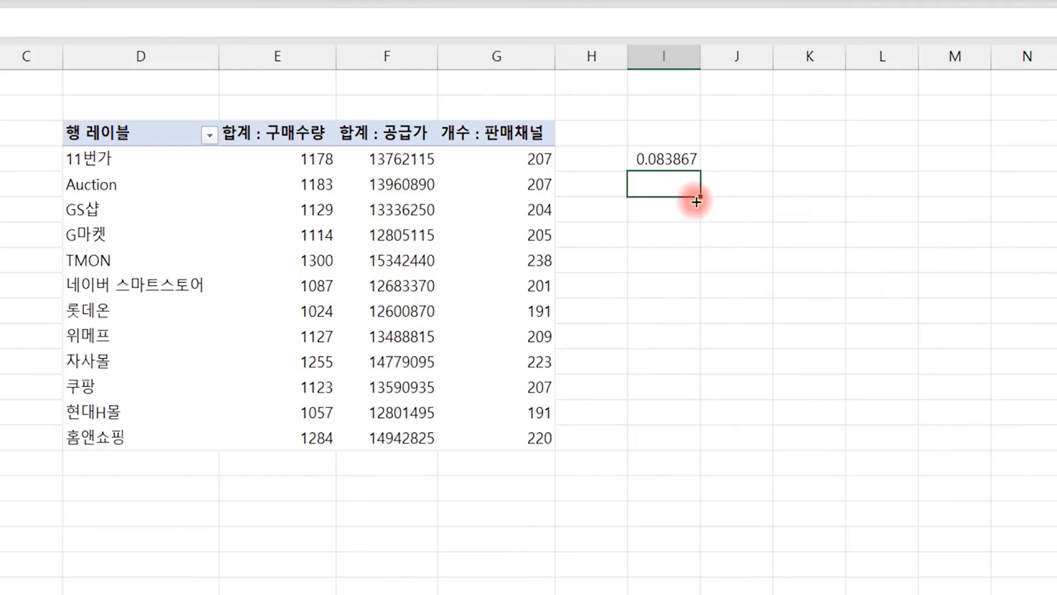
# Step: Format I4 as a percentage with one decimal place and fill its formula down to I15
pyautogui.click(653, 162)
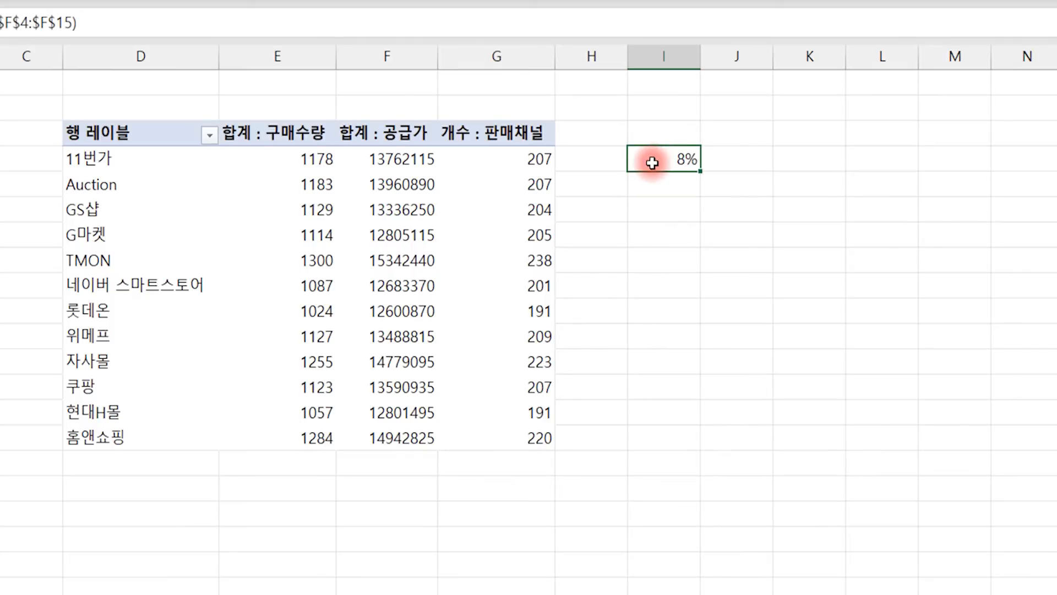
pyautogui.press('alt')
pyautogui.press('h')
pyautogui.press('0')
pyautogui.moveTo(700, 171); pyautogui.dragTo(687, 441)
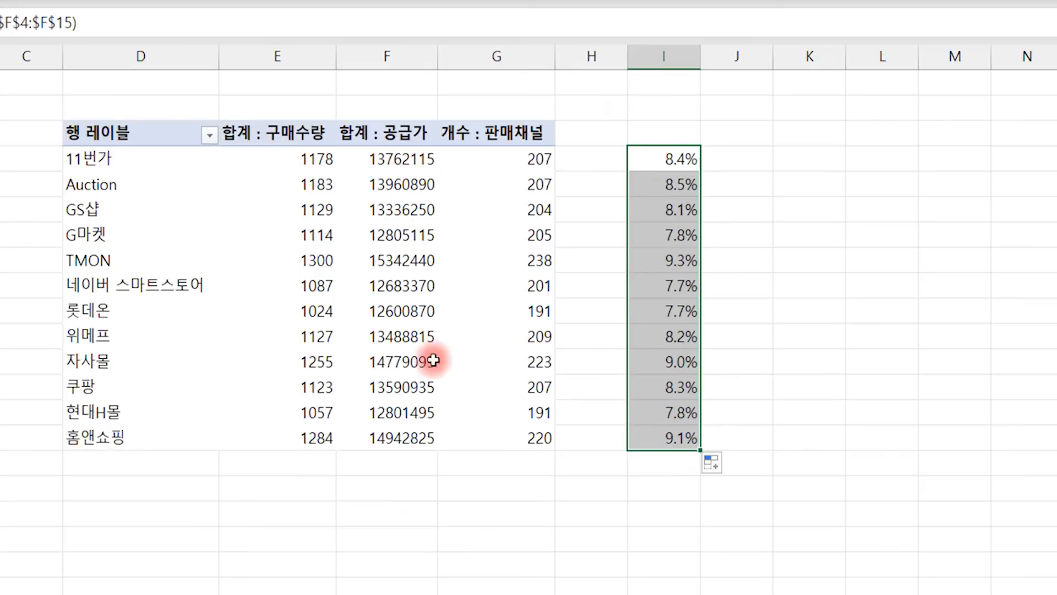
pyautogui.moveTo(677, 158); pyautogui.dragTo(678, 231)
pyautogui.click(677, 159)
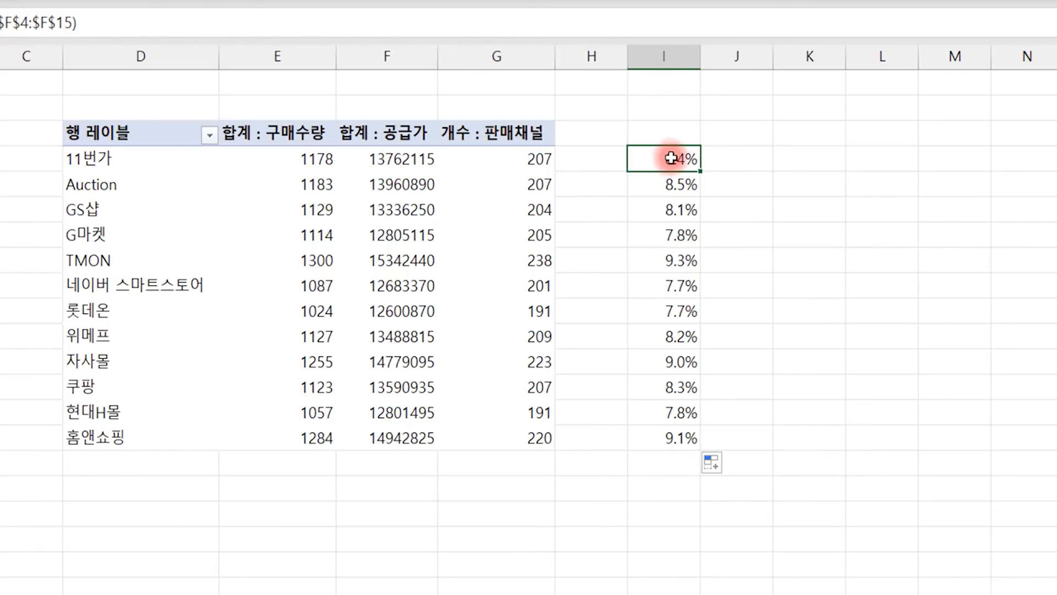
# Step: Show the 공급가 sum in the second pivot table as 열 합계 비율 (percentage of column total)
pyautogui.click(402, 157)
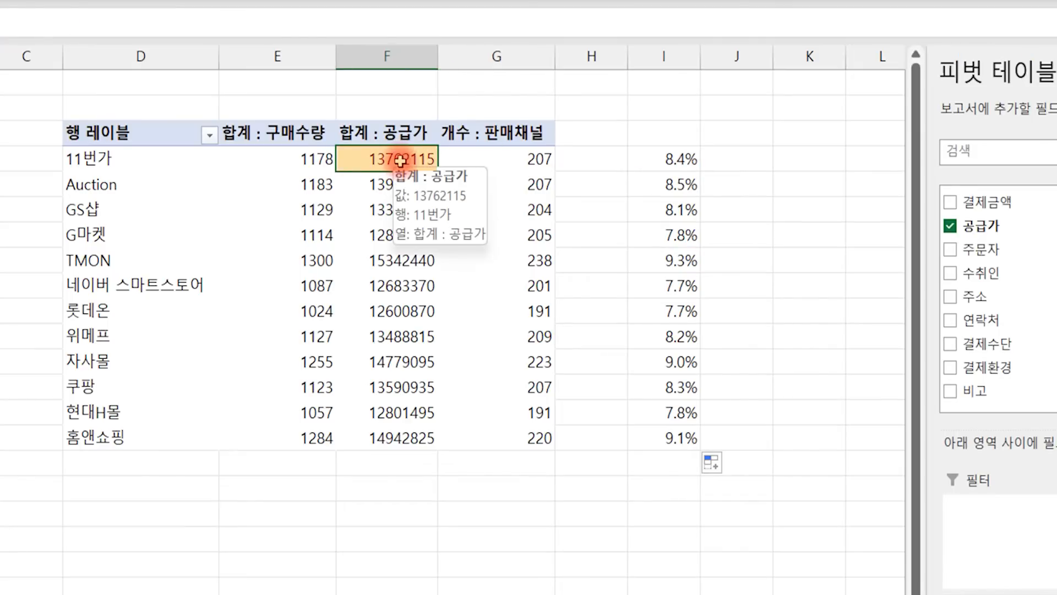
pyautogui.rightClick(401, 160)
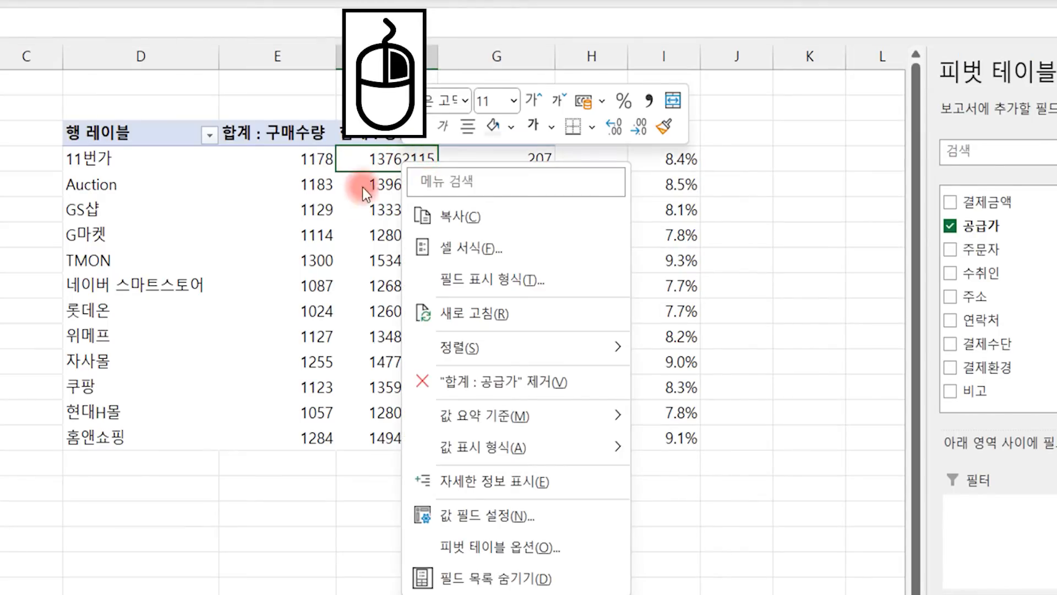
pyautogui.moveTo(467, 448)
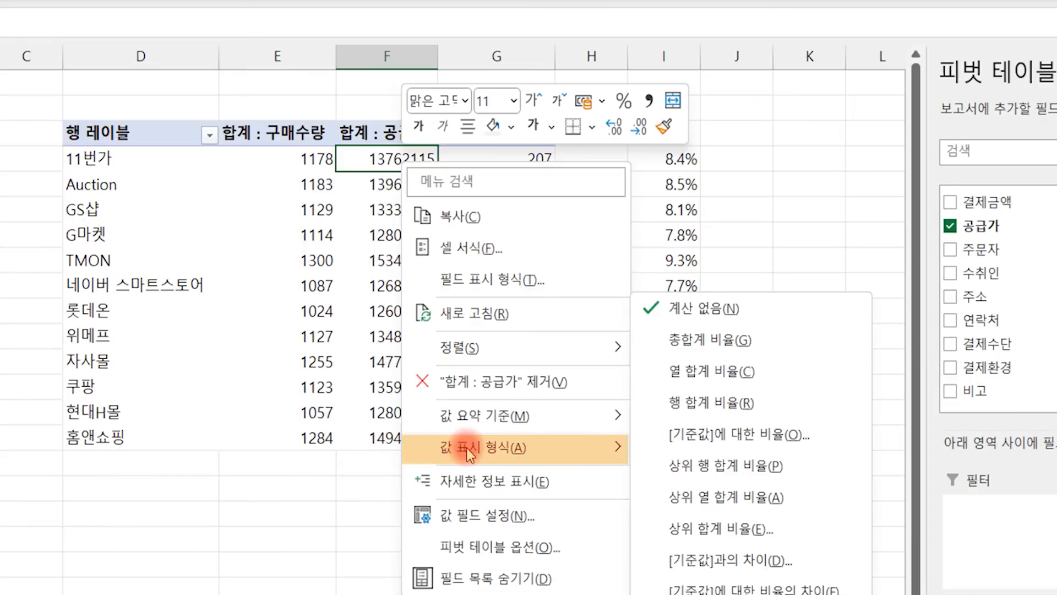
pyautogui.click(707, 374)
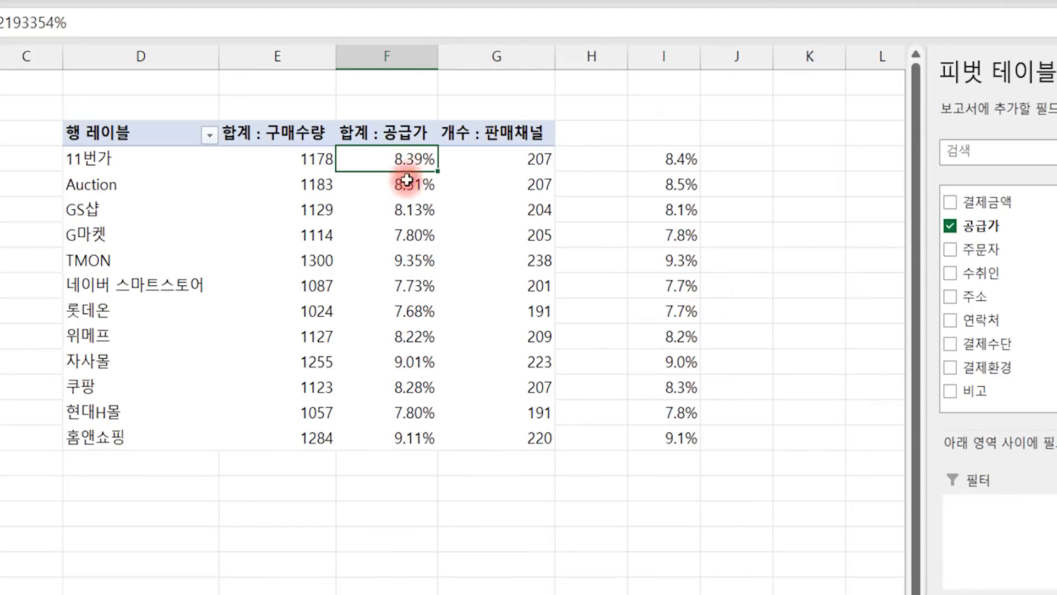
# Step: Increase the percentages in I4:I15 to two decimal places
pyautogui.moveTo(681, 160); pyautogui.dragTo(665, 443)
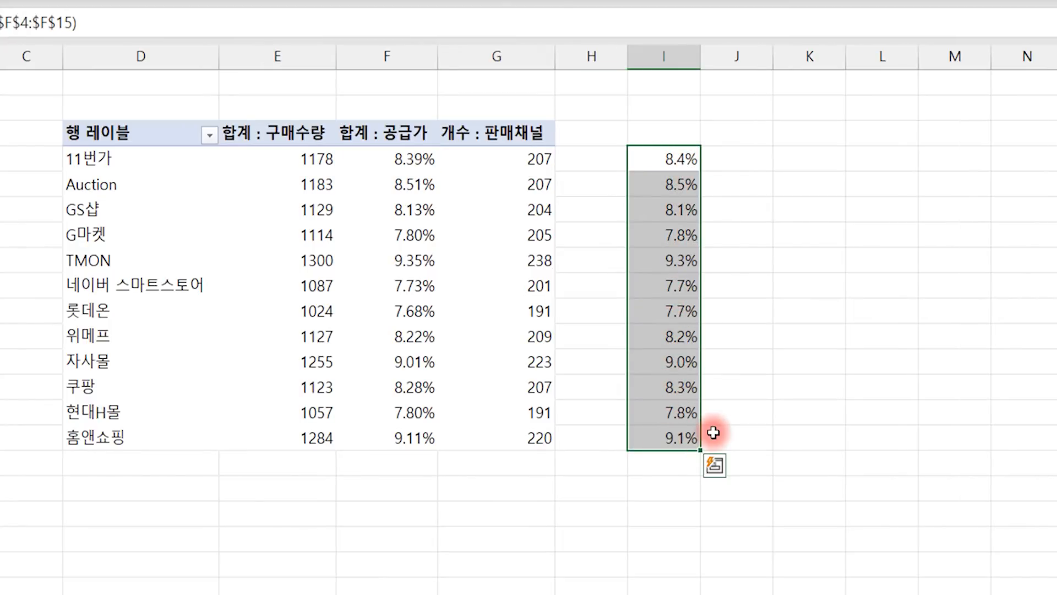
pyautogui.hotkey('alt', 'h')
pyautogui.press('0')
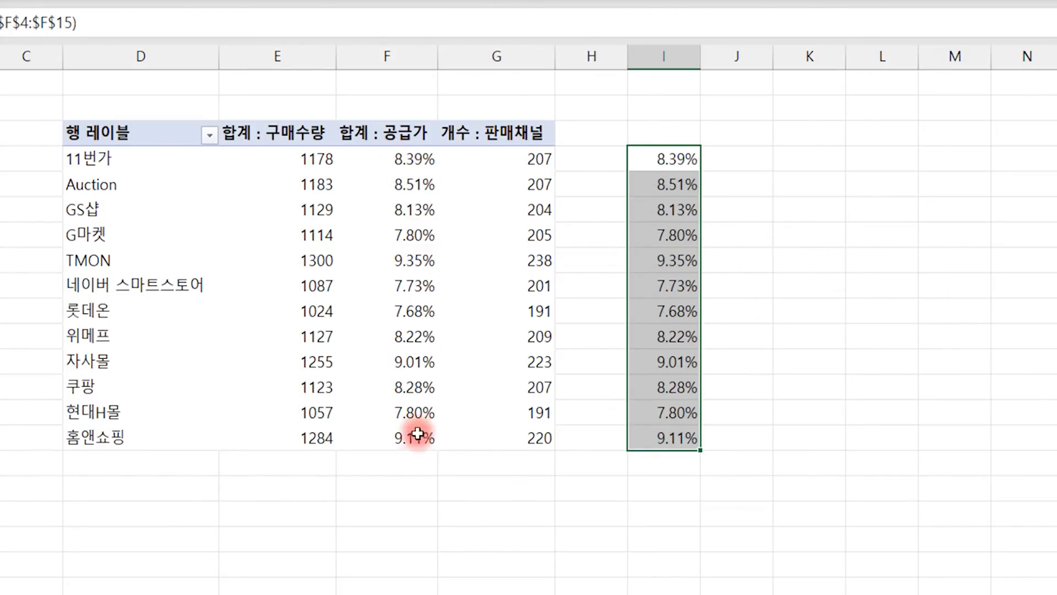
# Step: Review the 값 표시 형식 options for the 공급가 sum in the second pivot table, keeping 열 합계 비율
pyautogui.click(407, 186)
pyautogui.rightClick(407, 186)
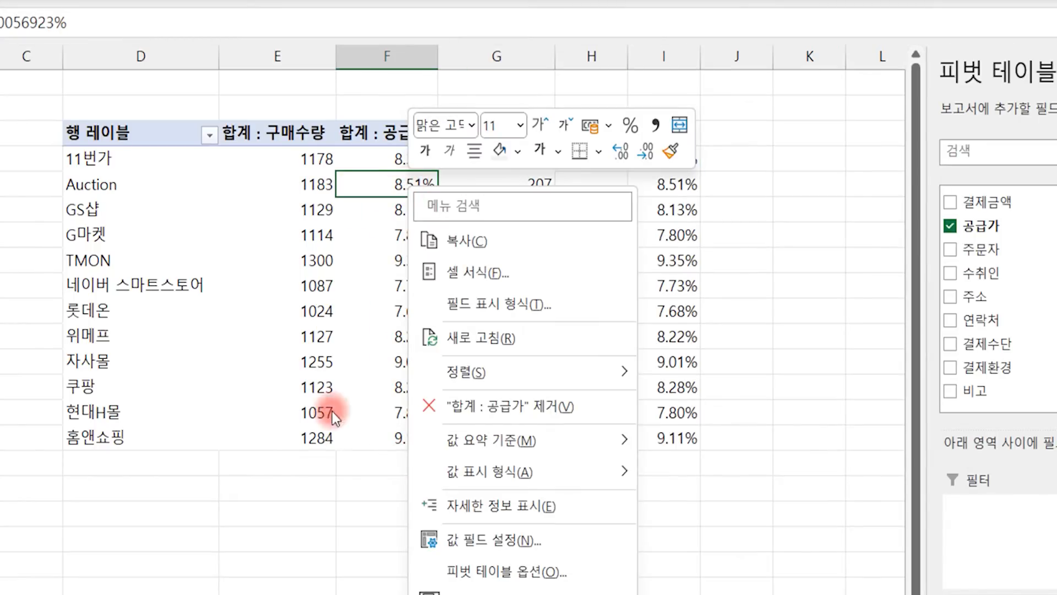
pyautogui.moveTo(504, 470)
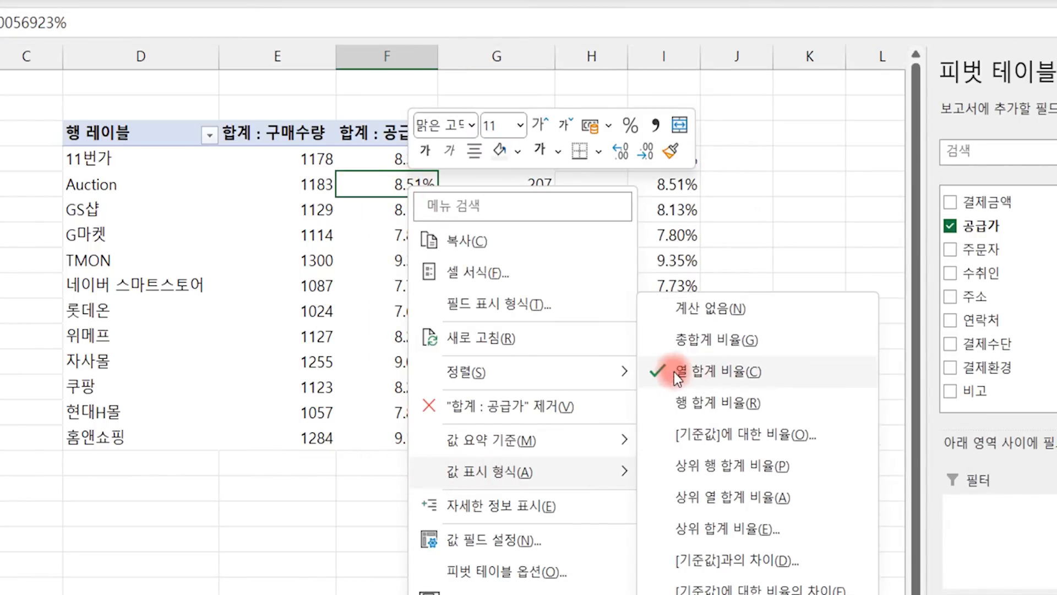
pyautogui.click(725, 373)
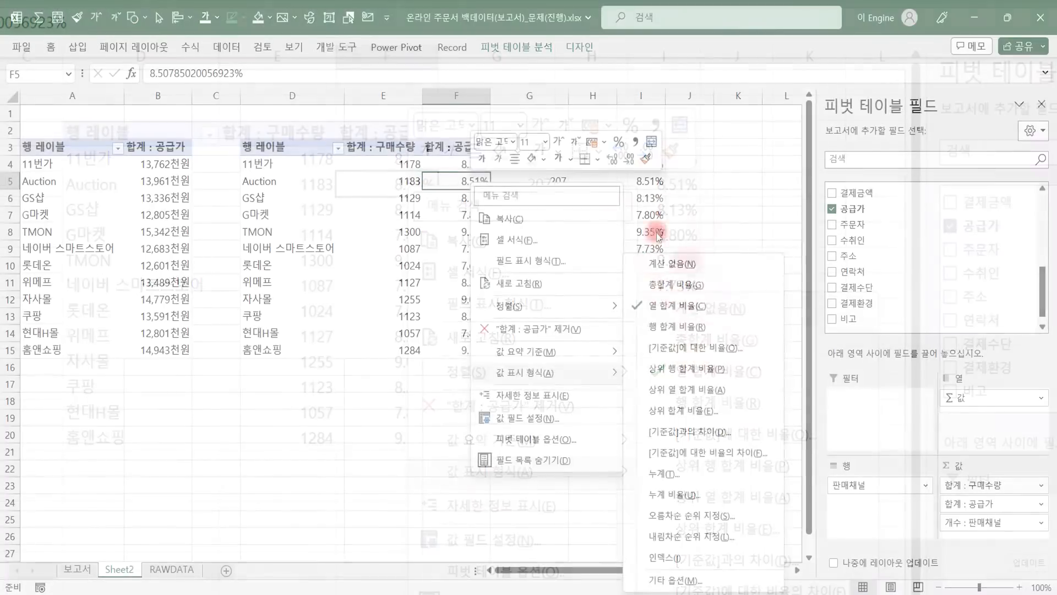
# Step: Delete column I with the manually calculated share percentages
pyautogui.click(668, 159)
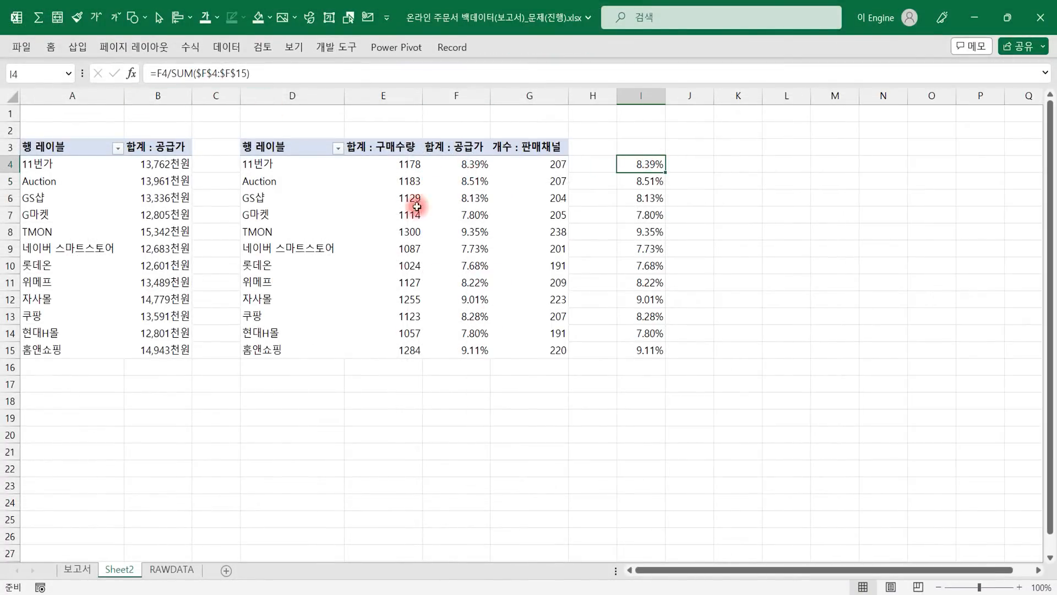
pyautogui.click(642, 96)
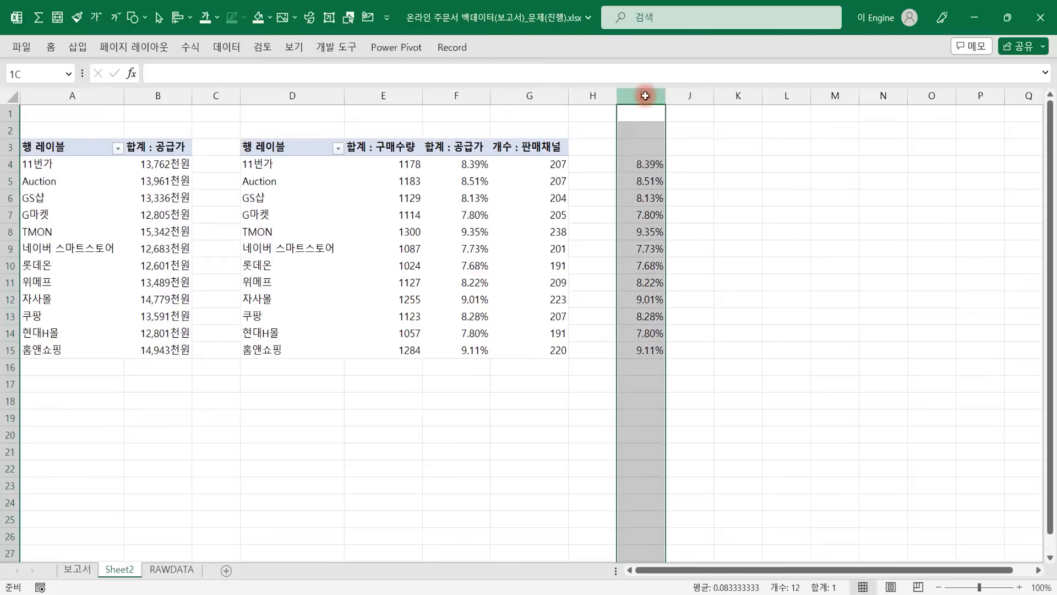
pyautogui.rightClick(646, 97)
pyautogui.click(643, 95)
pyautogui.click(639, 216)
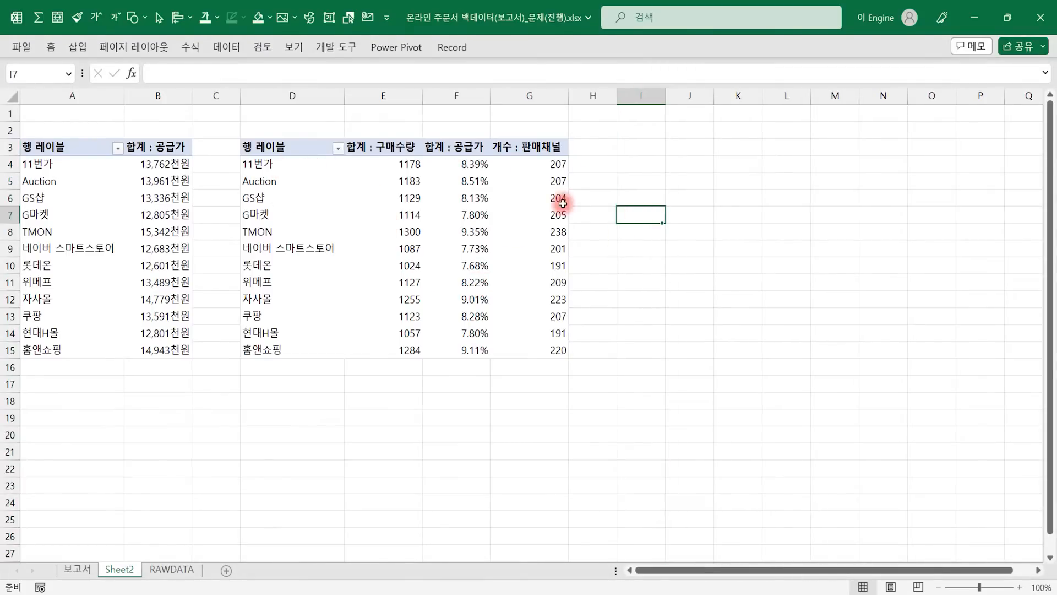
# Step: Examine the blank channel header above 판매수량, 매출비중 and 고객수 on the 보고서 sheet and the channel names in D4:D6 of Sheet2
pyautogui.click(74, 569)
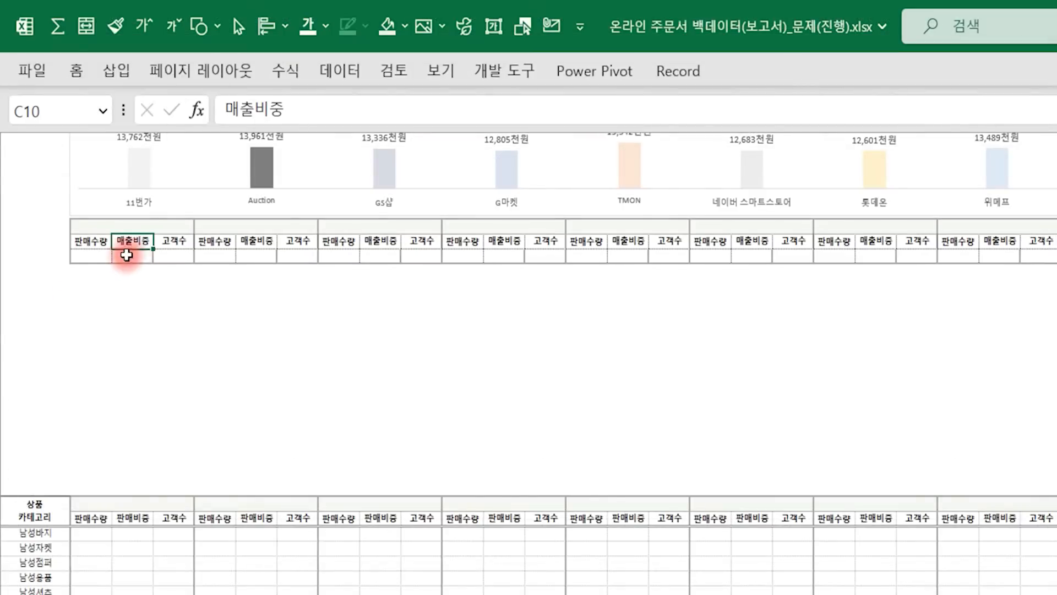
pyautogui.click(143, 226)
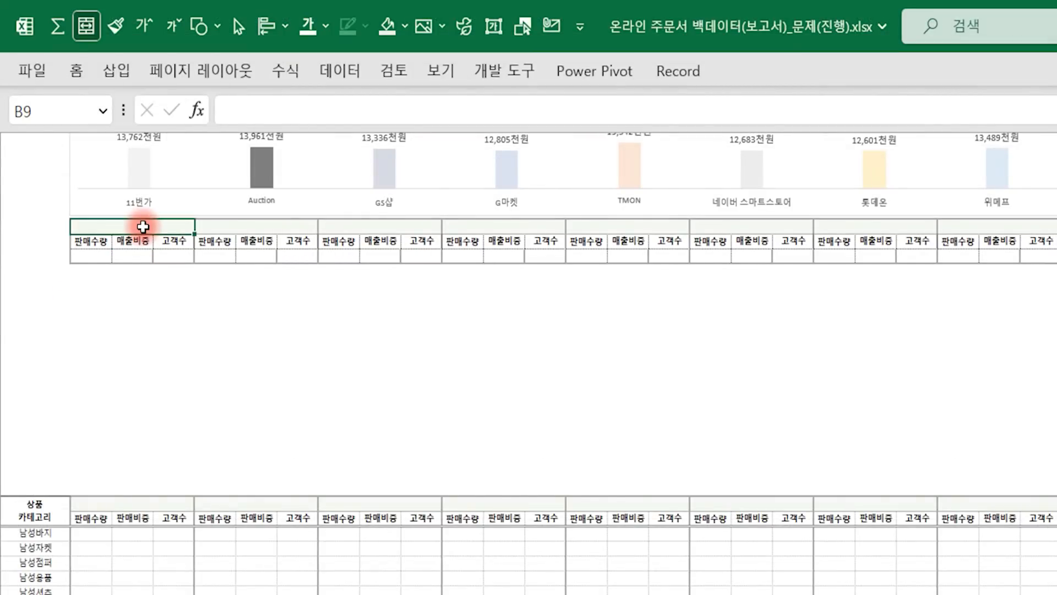
pyautogui.moveTo(96, 242)
pyautogui.mouseDown()
pyautogui.moveTo(94, 252)
pyautogui.moveTo(126, 251)
pyautogui.mouseUp()
pyautogui.click(165, 243)
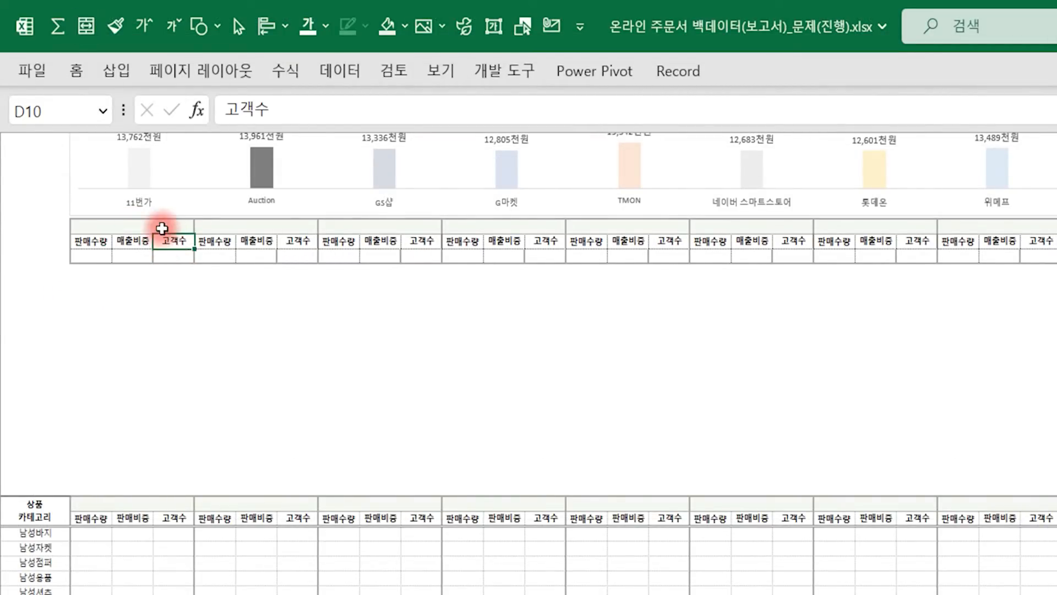
pyautogui.click(151, 227)
pyautogui.click(439, 592)
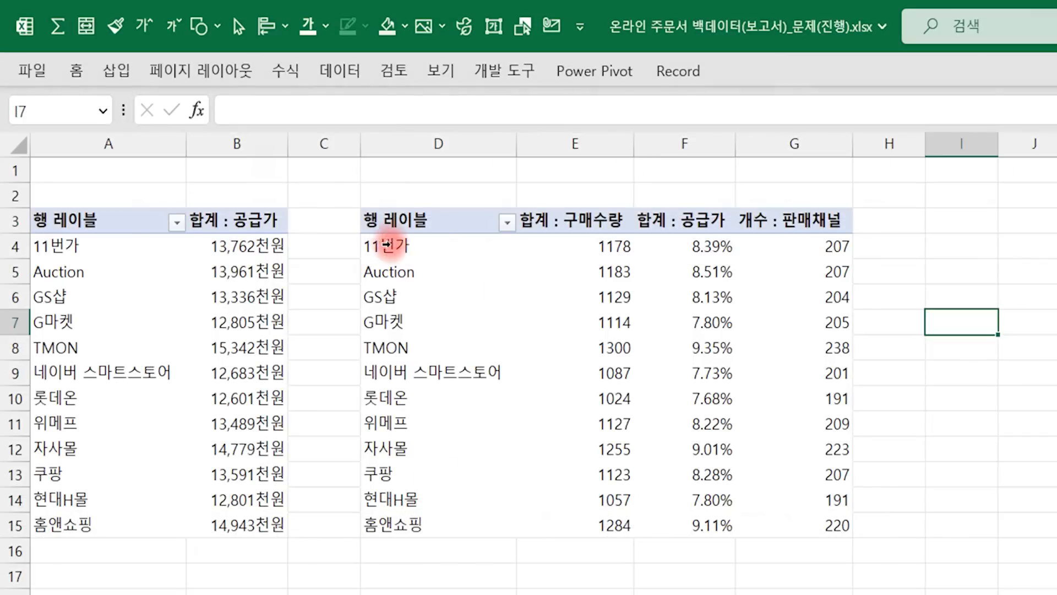
pyautogui.click(420, 247)
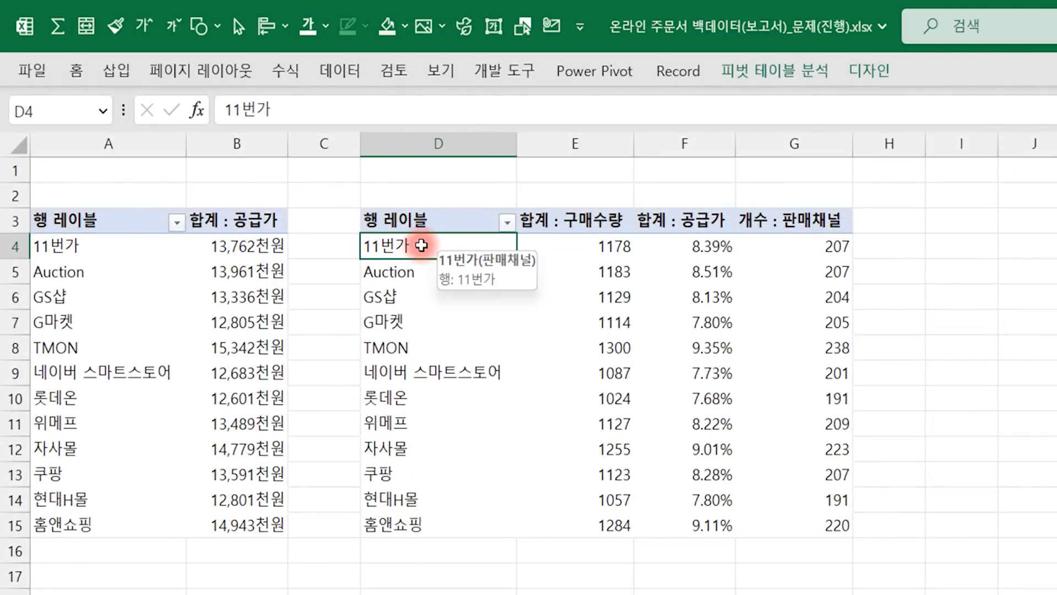
pyautogui.click(422, 270)
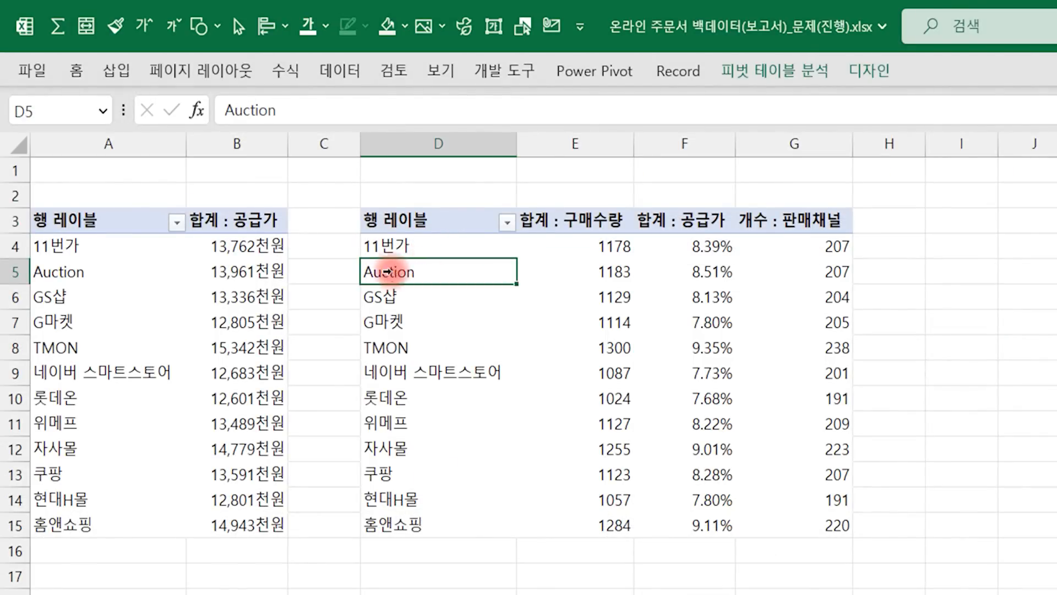
pyautogui.click(430, 301)
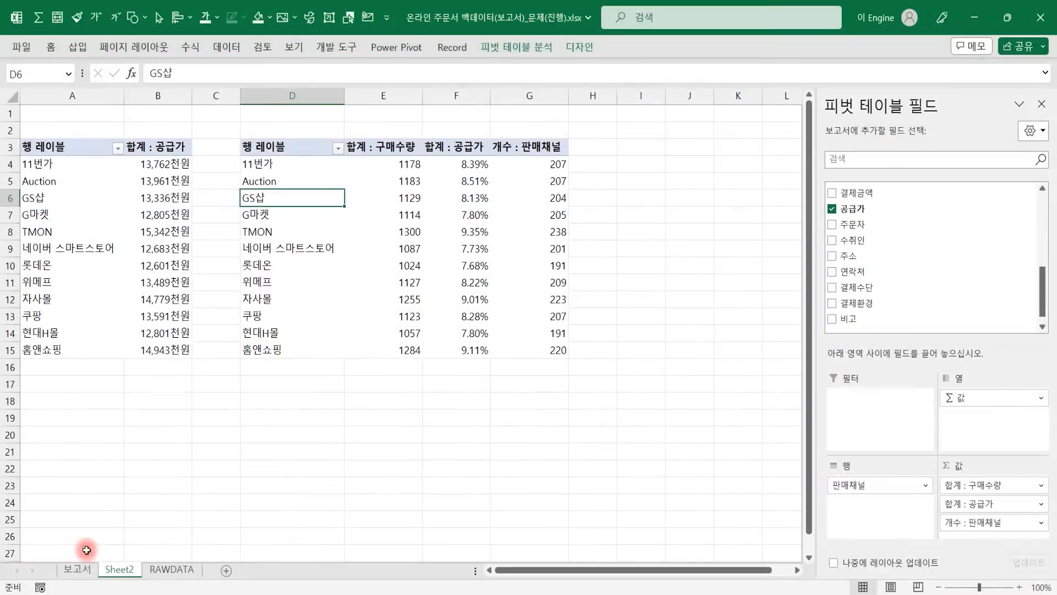
# Step: Begin an INDIRECT formula in header cell B9 of the 보고서 sheet with the quoted reference text "Sheet2!d"
pyautogui.click(83, 567)
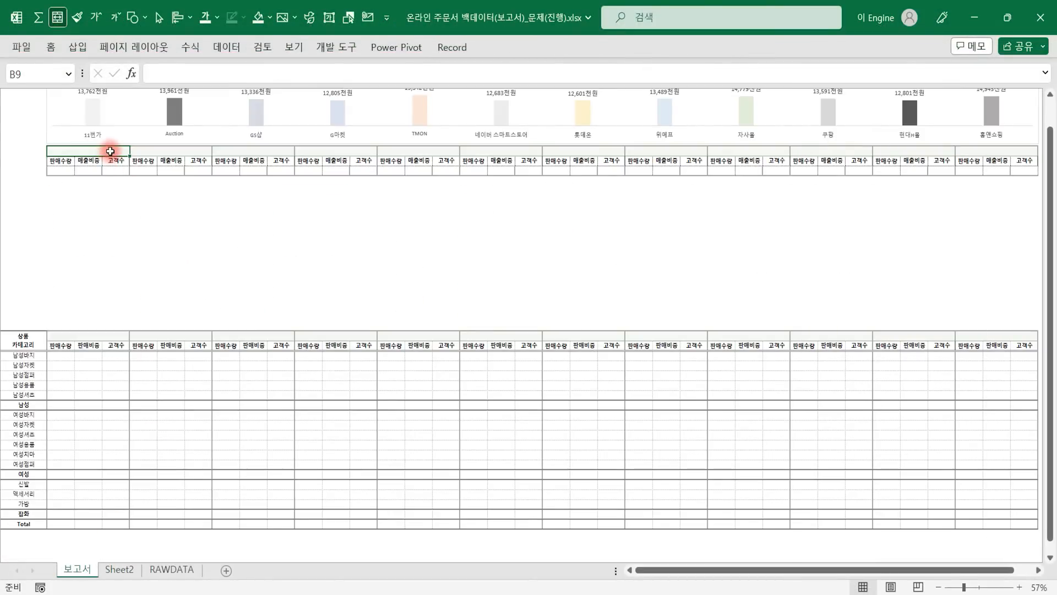
pyautogui.write('=indi')
pyautogui.press('Tab')
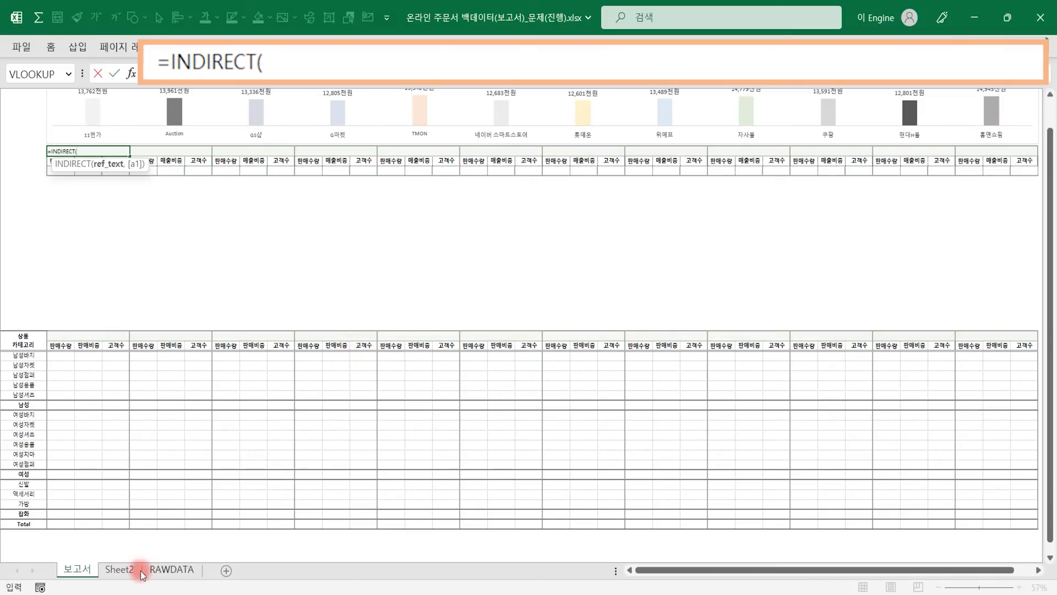
pyautogui.click(122, 571)
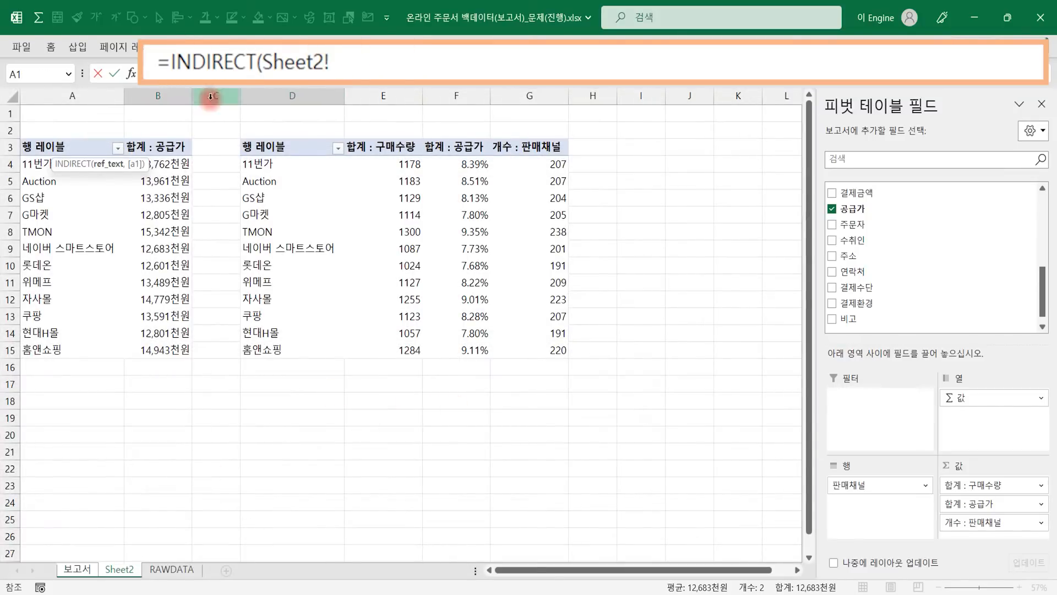
pyautogui.click(292, 95)
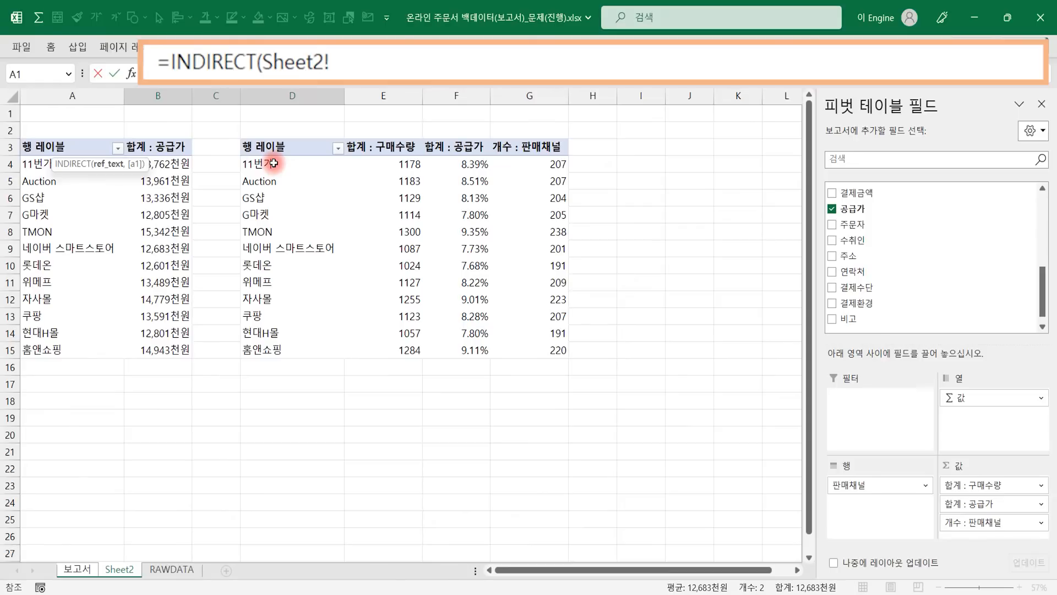
pyautogui.click(263, 62)
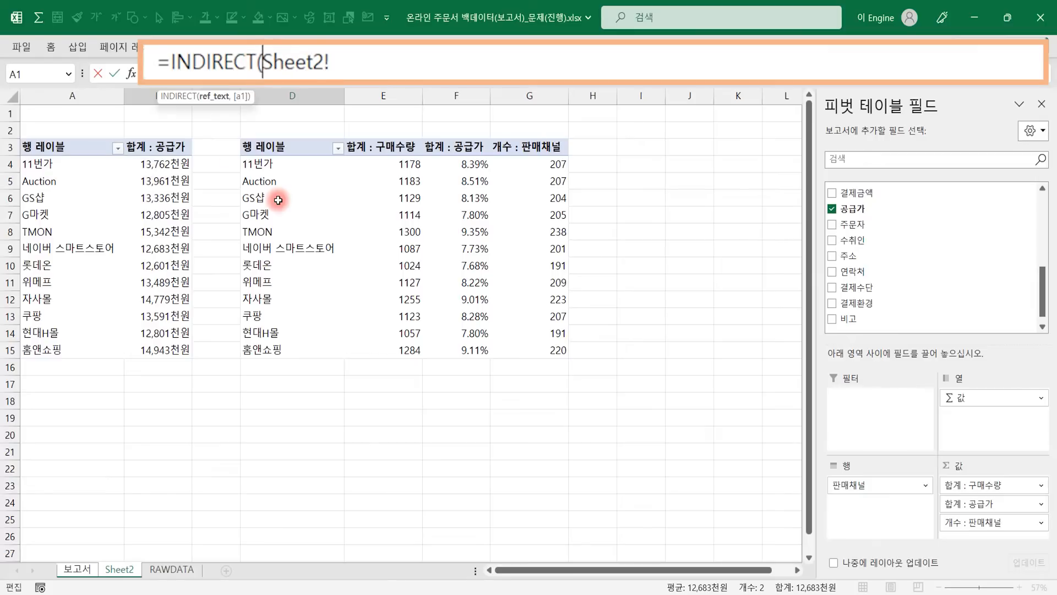
pyautogui.write('"')
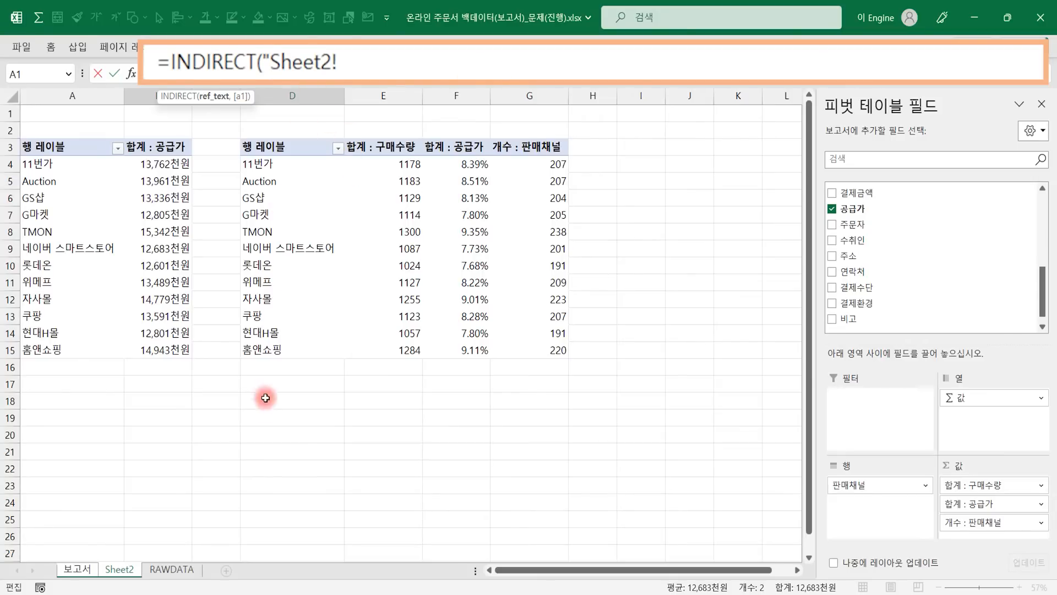
pyautogui.click(370, 57)
pyautogui.write('d')
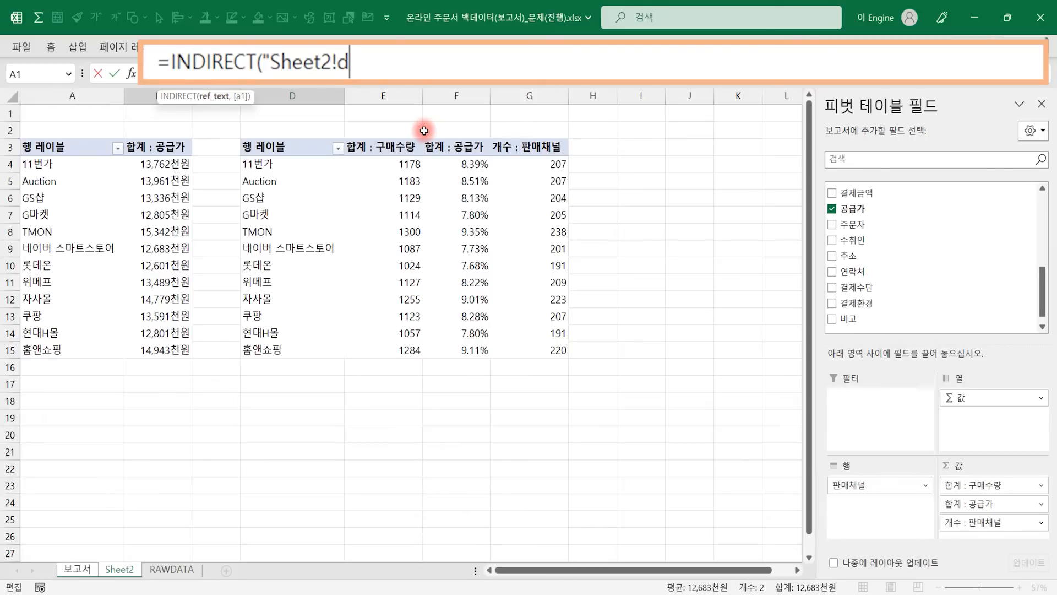
pyautogui.write('"')
# Step: Extend the INDIRECT formula with &INT((COLUMN( to start calculating the row number
pyautogui.write('&')
pyautogui.write('nt')
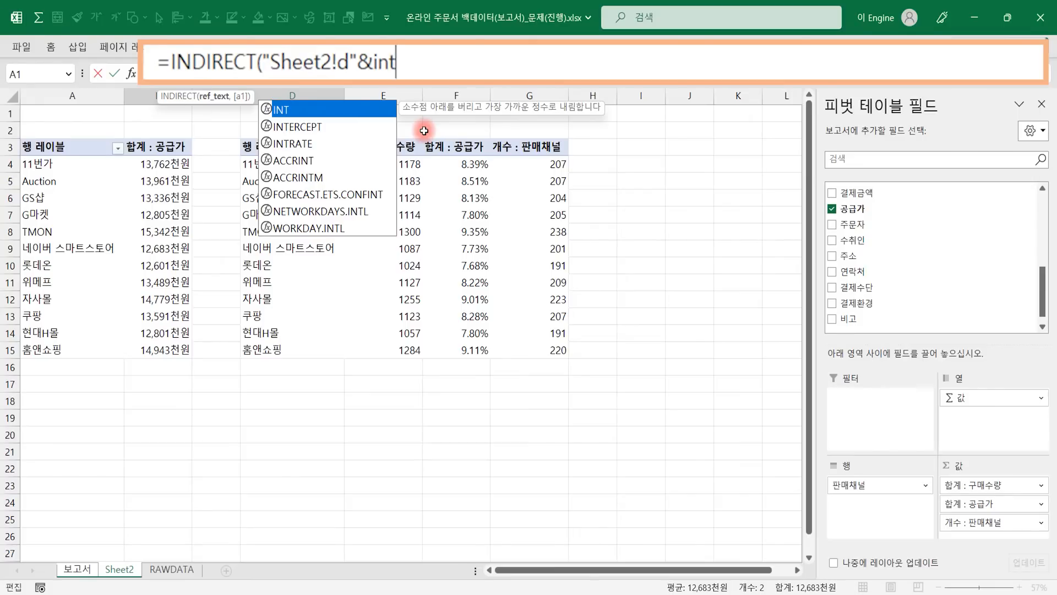
pyautogui.write('((')
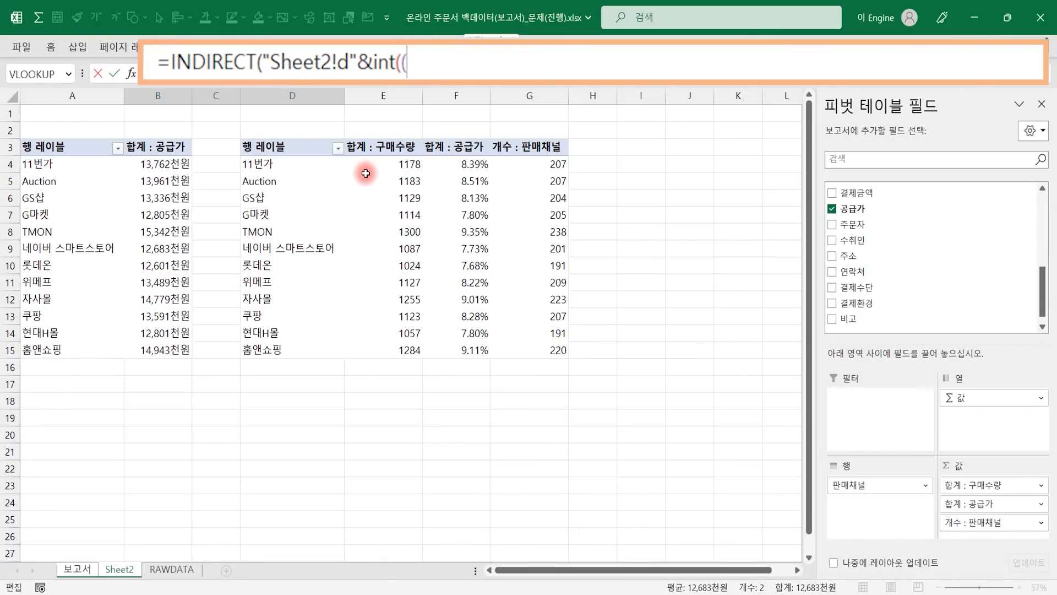
pyautogui.write('colum')
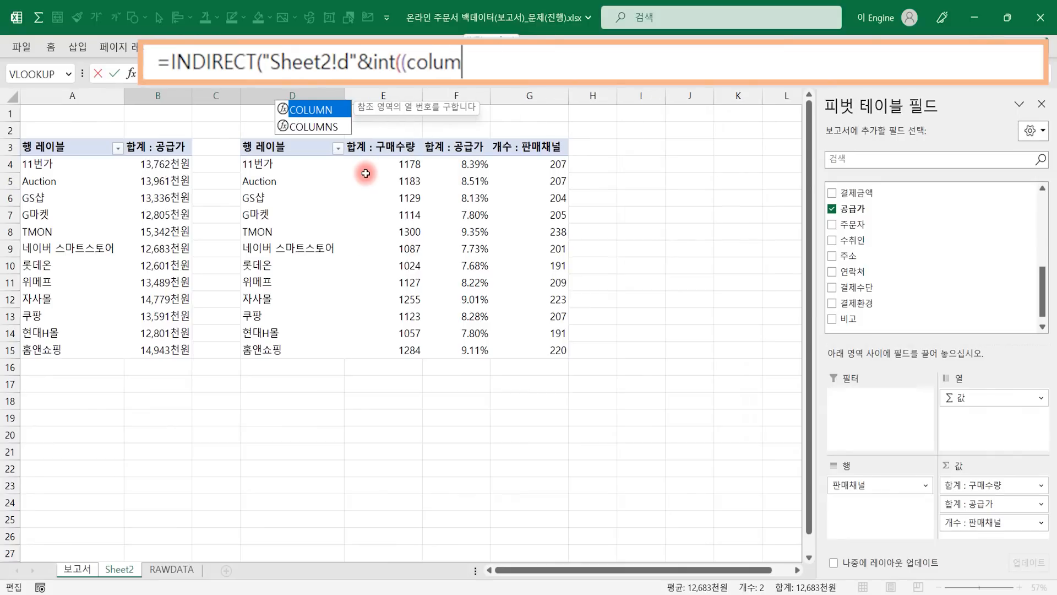
pyautogui.press('Tab')
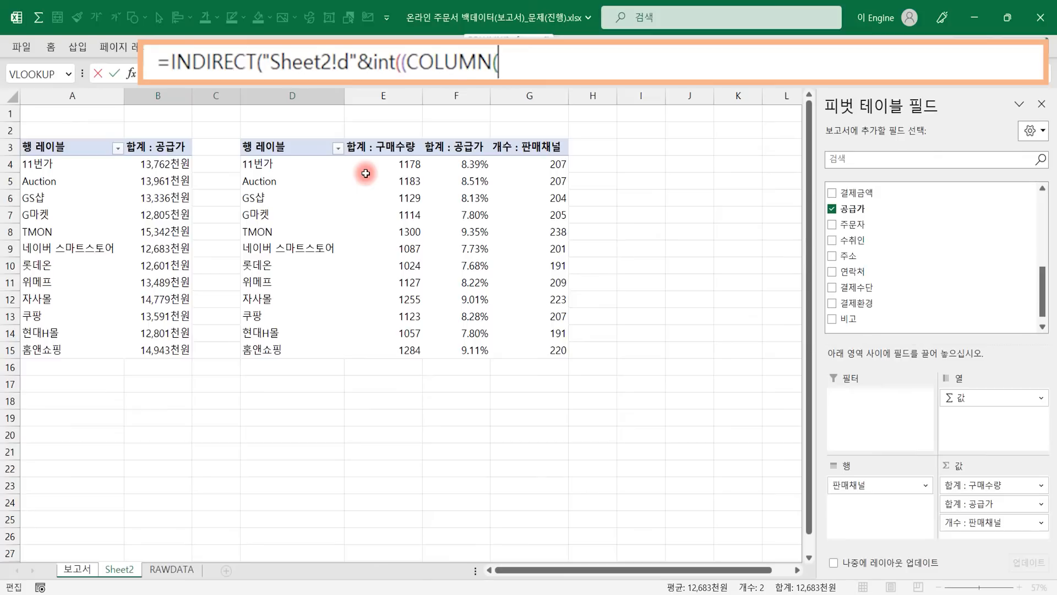
pyautogui.moveTo(494, 111)
pyautogui.mouseDown()
pyautogui.moveTo(497, 128)
pyautogui.moveTo(515, 117)
pyautogui.mouseUp()
pyautogui.moveTo(516, 106)
pyautogui.mouseDown()
pyautogui.moveTo(511, 133)
pyautogui.moveTo(516, 118)
pyautogui.moveTo(543, 128)
pyautogui.mouseUp()
pyautogui.moveTo(538, 123); pyautogui.dragTo(539, 123)
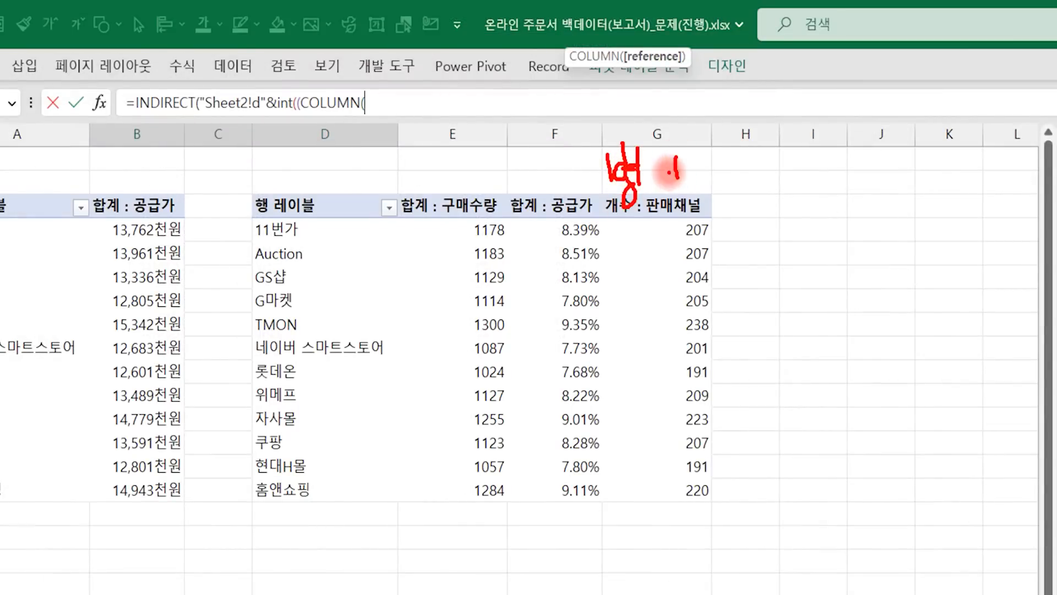
pyautogui.moveTo(670, 172)
pyautogui.mouseDown()
pyautogui.moveTo(676, 196)
pyautogui.moveTo(711, 188)
pyautogui.moveTo(686, 218)
pyautogui.moveTo(699, 220)
pyautogui.mouseUp()
pyautogui.moveTo(729, 173); pyautogui.dragTo(738, 187)
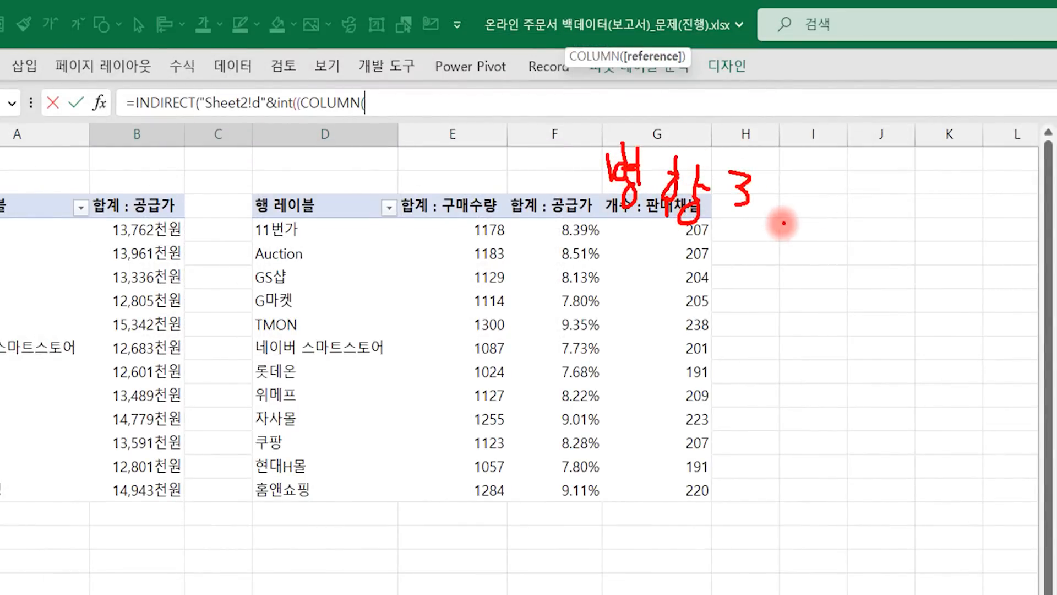
pyautogui.moveTo(779, 215)
pyautogui.mouseDown()
pyautogui.moveTo(812, 241)
pyautogui.moveTo(985, 244)
pyautogui.mouseUp()
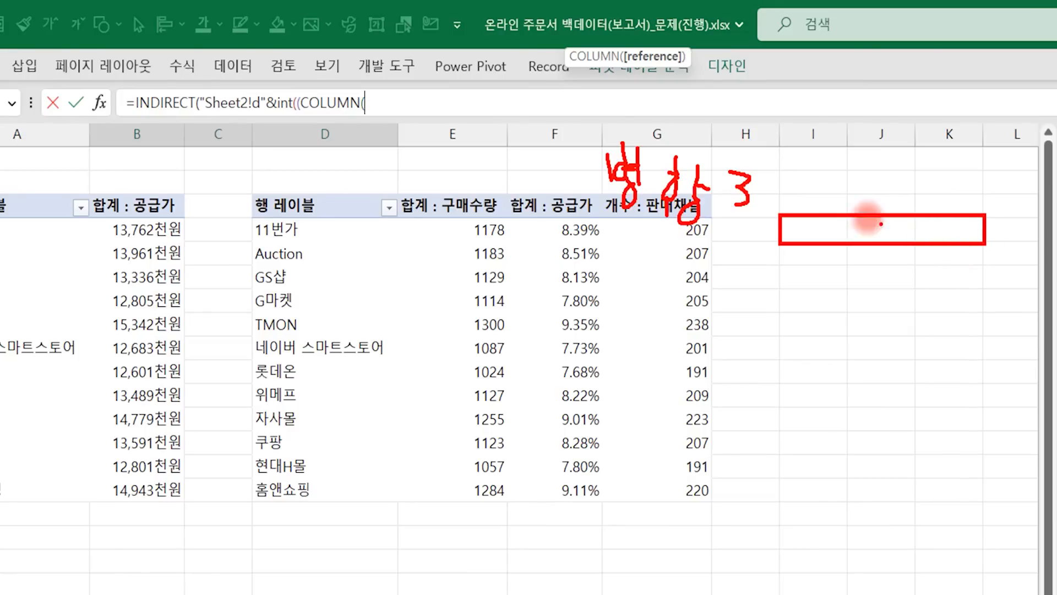
pyautogui.moveTo(823, 212)
pyautogui.mouseDown()
pyautogui.moveTo(807, 237)
pyautogui.moveTo(835, 223)
pyautogui.moveTo(826, 212)
pyautogui.mouseUp()
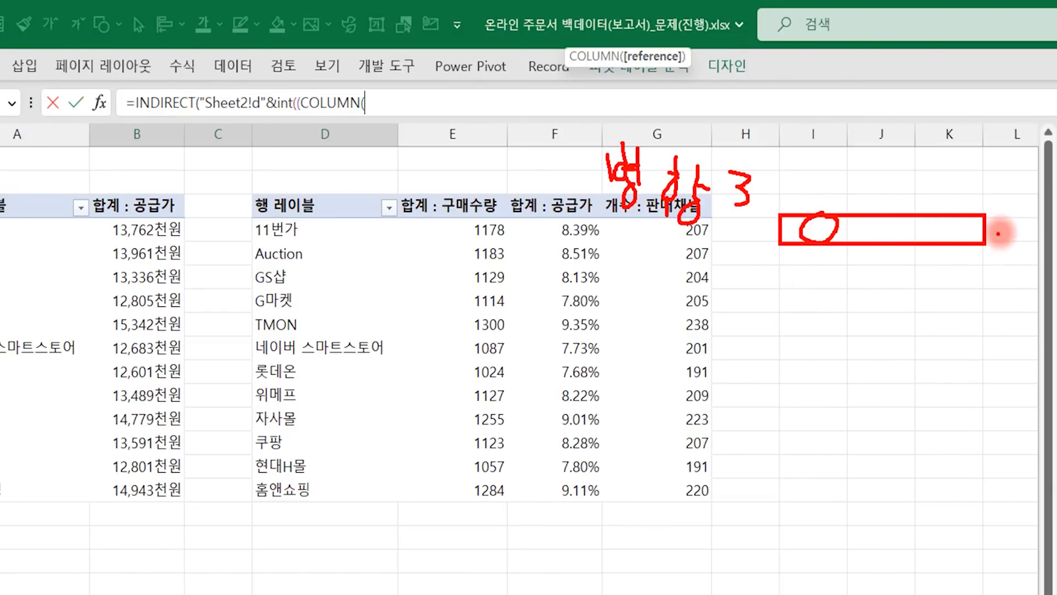
pyautogui.moveTo(1010, 193)
pyautogui.mouseDown()
pyautogui.moveTo(1010, 222)
pyautogui.moveTo(1018, 212)
pyautogui.mouseUp()
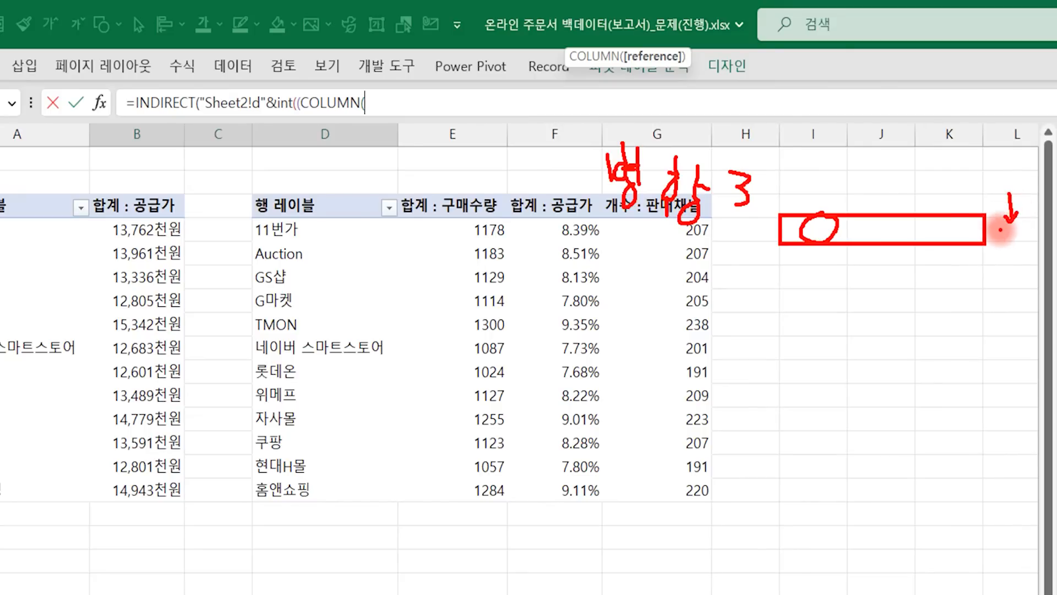
pyautogui.moveTo(833, 191)
pyautogui.mouseDown()
pyautogui.moveTo(829, 210)
pyautogui.moveTo(898, 204)
pyautogui.moveTo(934, 217)
pyautogui.mouseUp()
pyautogui.moveTo(997, 191); pyautogui.dragTo(1023, 206)
pyautogui.moveTo(1021, 191); pyautogui.dragTo(1007, 220)
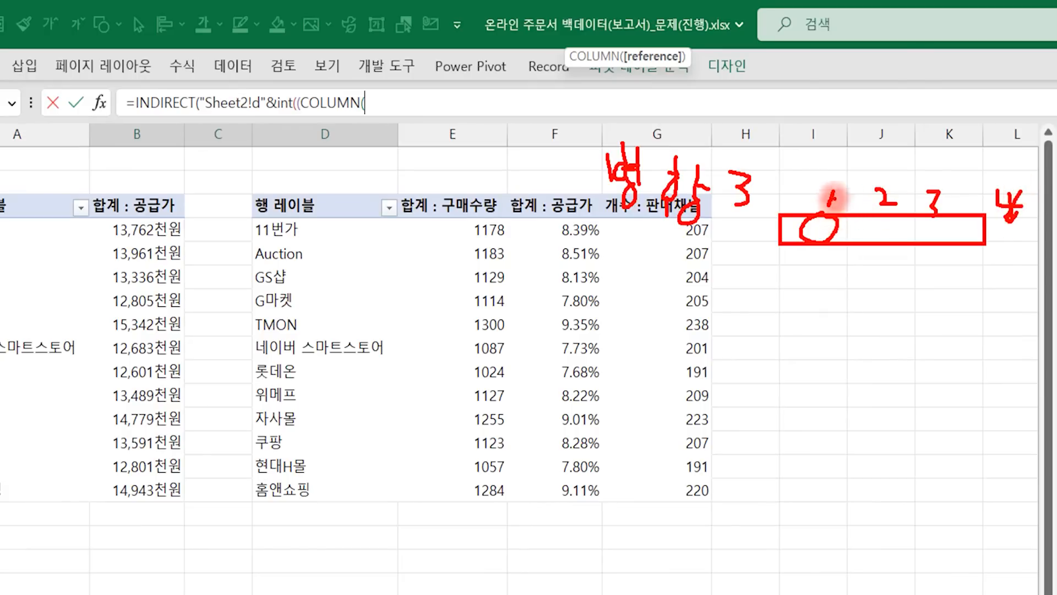
pyautogui.moveTo(895, 190); pyautogui.dragTo(876, 206)
pyautogui.moveTo(890, 160); pyautogui.dragTo(882, 179)
pyautogui.moveTo(936, 157)
pyautogui.mouseDown()
pyautogui.moveTo(952, 175)
pyautogui.moveTo(1005, 168)
pyautogui.moveTo(998, 180)
pyautogui.mouseUp()
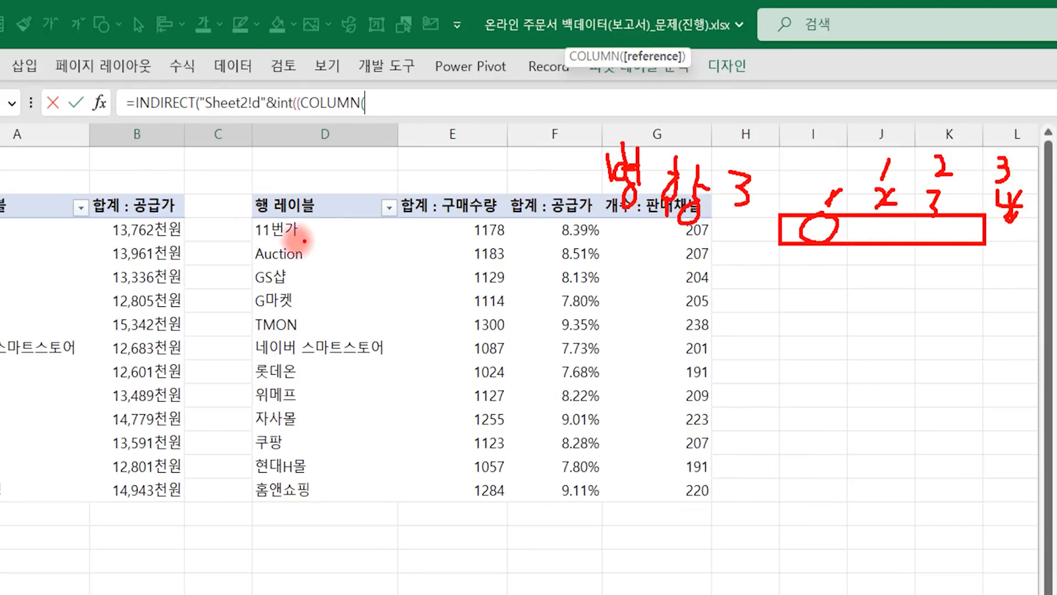
pyautogui.moveTo(240, 223)
pyautogui.mouseDown()
pyautogui.moveTo(197, 258)
pyautogui.moveTo(253, 250)
pyautogui.moveTo(248, 238)
pyautogui.moveTo(241, 269)
pyautogui.mouseUp()
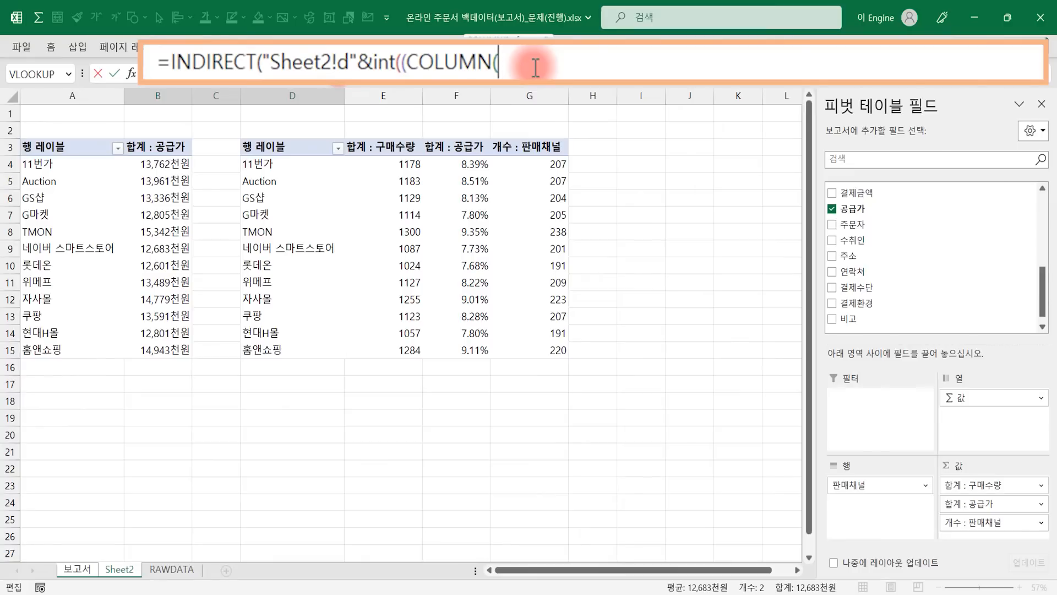
# Step: Complete the B9 formula as =INDIRECT("Sheet2!d"&INT((COLUMN(D1)-4)/3)+4) and enter it
pyautogui.write('d')
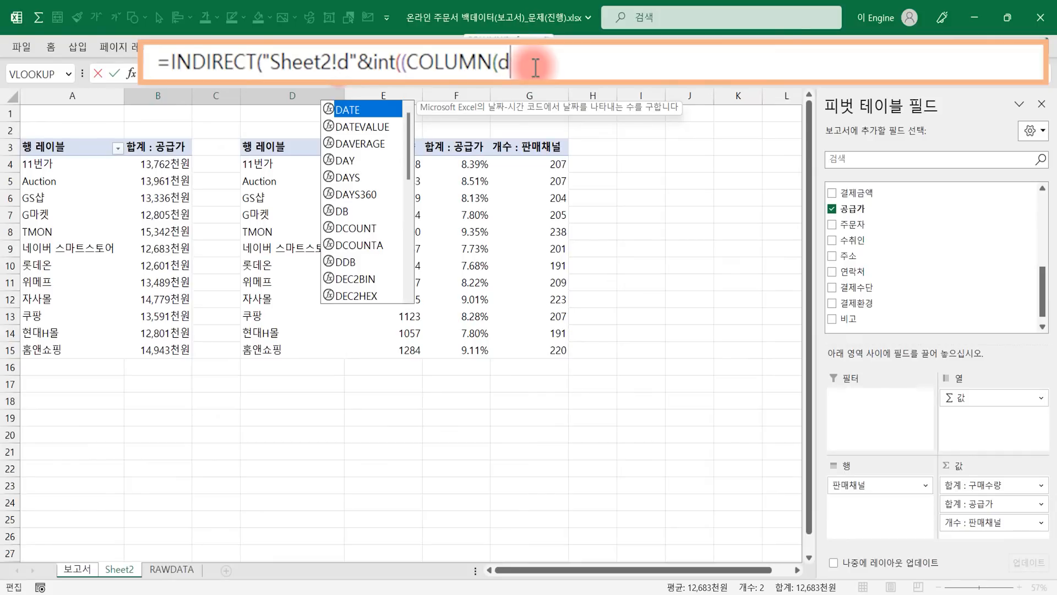
pyautogui.write('1')
pyautogui.press('BackSpace')
pyautogui.write('2')
pyautogui.press('BackSpace')
pyautogui.write('1')
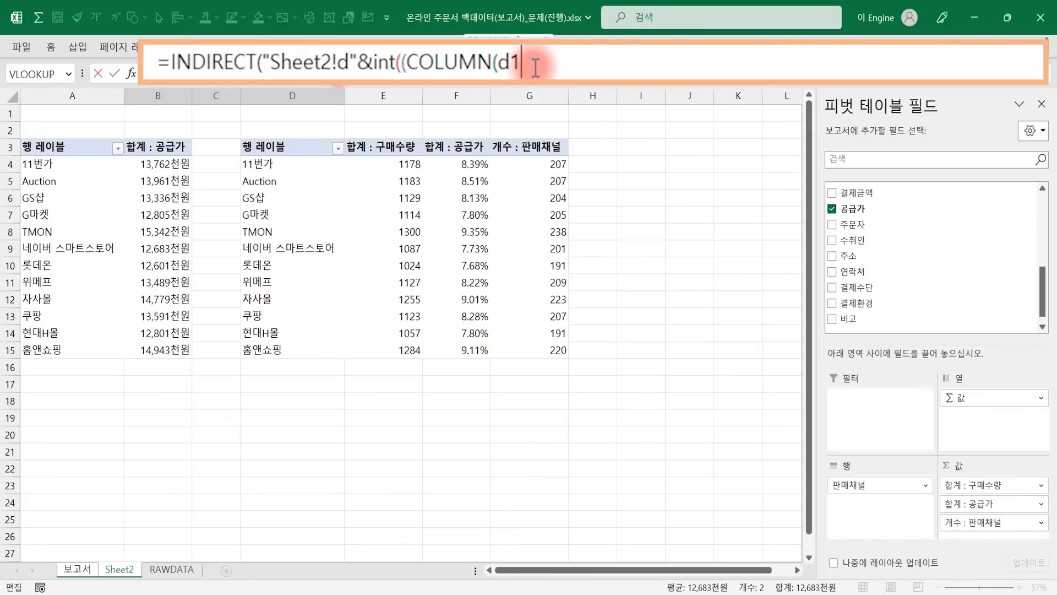
pyautogui.write(')-4')
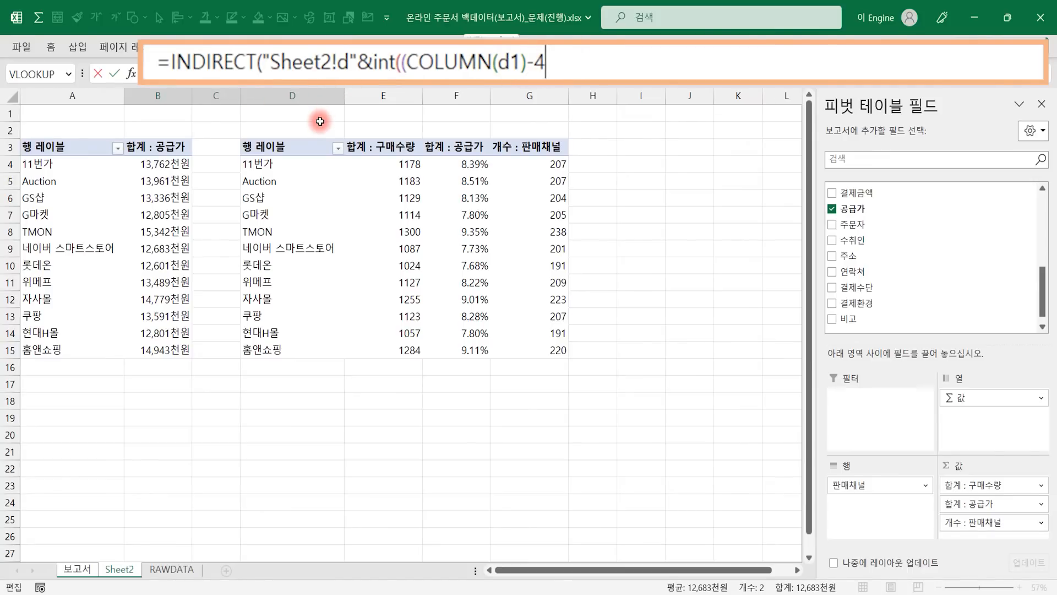
pyautogui.write(')/3)+4')
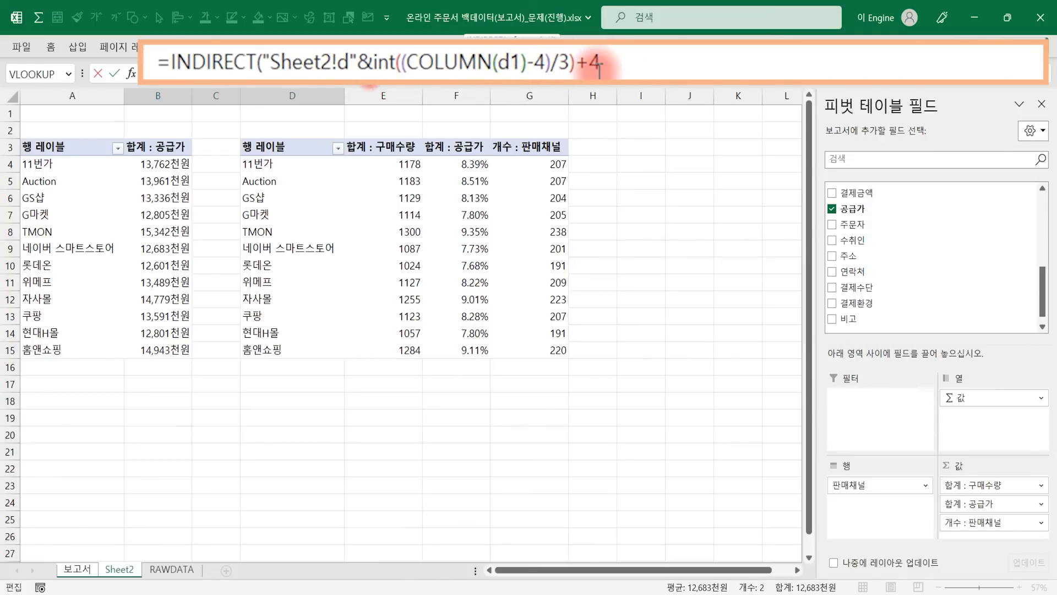
pyautogui.write(')')
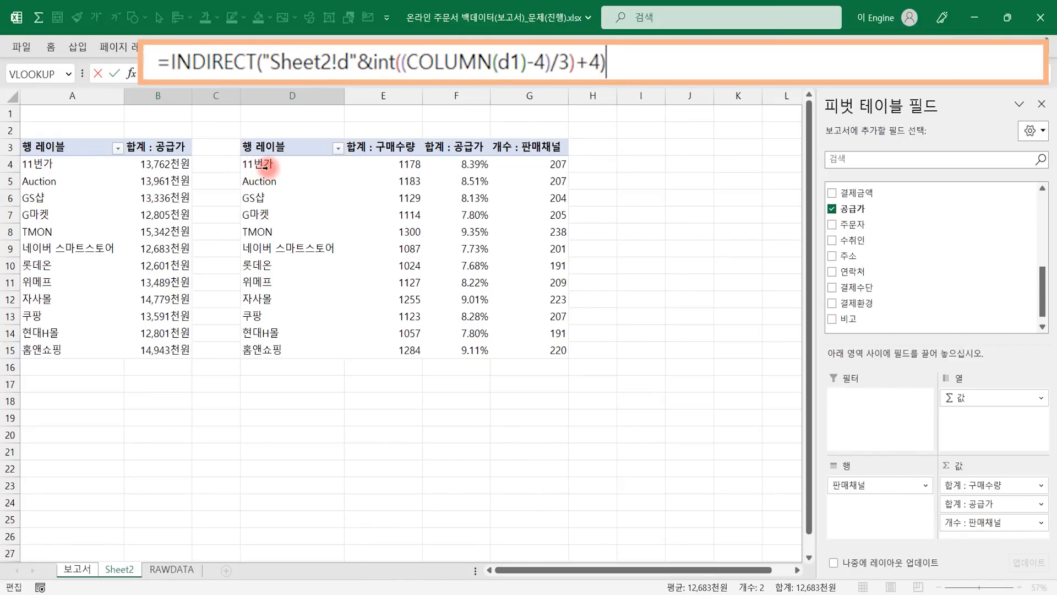
pyautogui.press('Return')
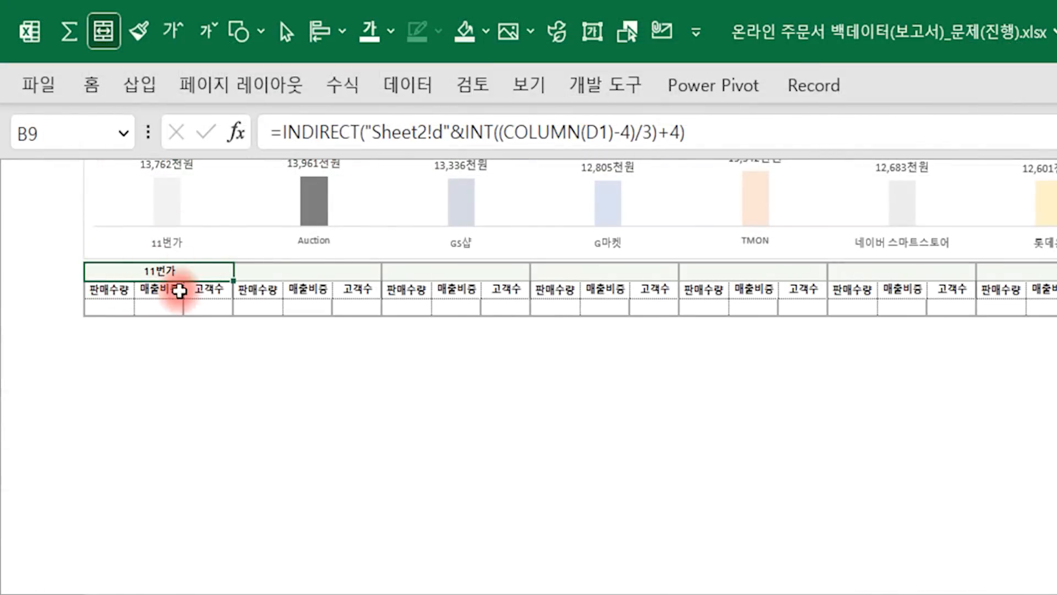
# Step: Copy the B9 formula to the adjacent header E9 and compare both headers with D4 and D5 of Sheet2
pyautogui.moveTo(235, 280); pyautogui.dragTo(381, 280)
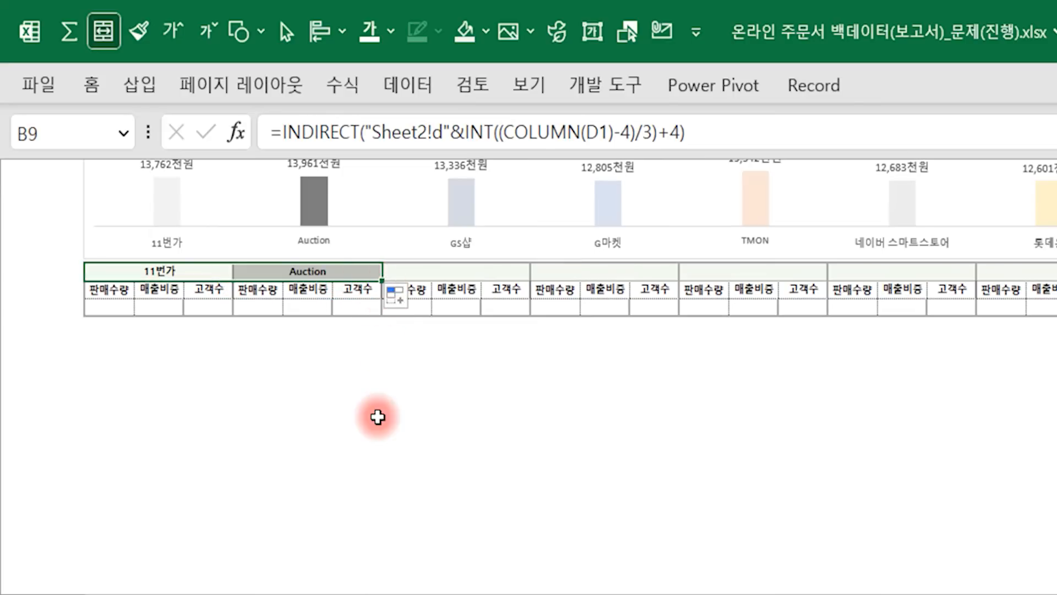
pyautogui.click(290, 271)
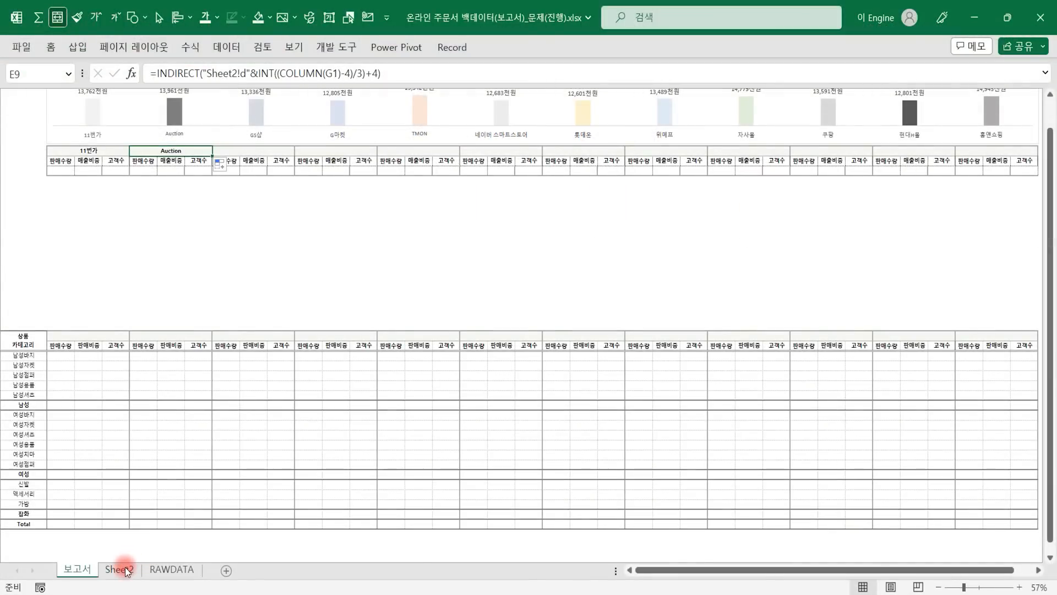
pyautogui.click(125, 567)
pyautogui.click(276, 163)
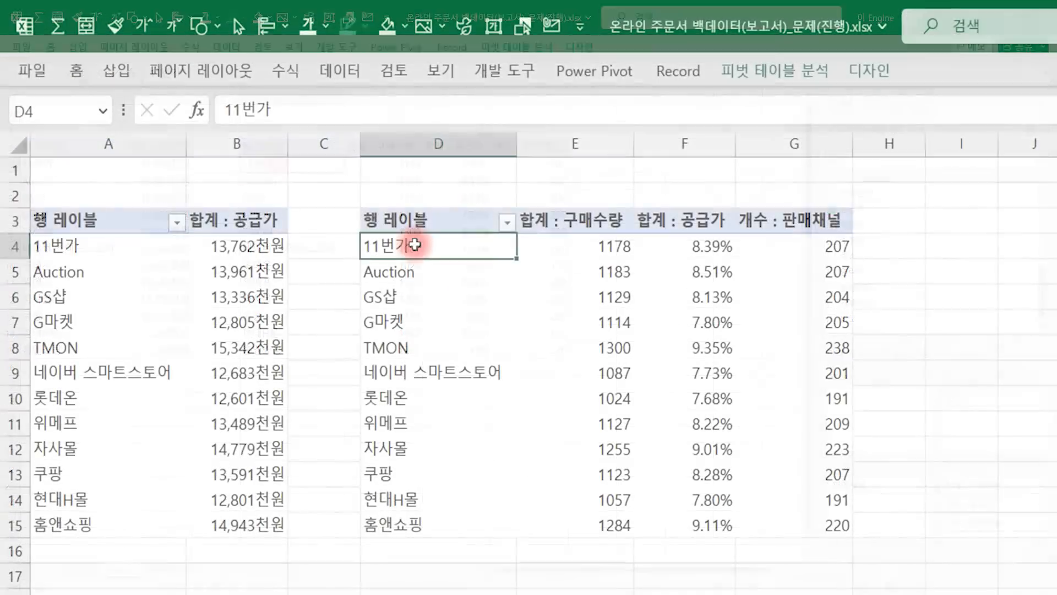
pyautogui.click(425, 272)
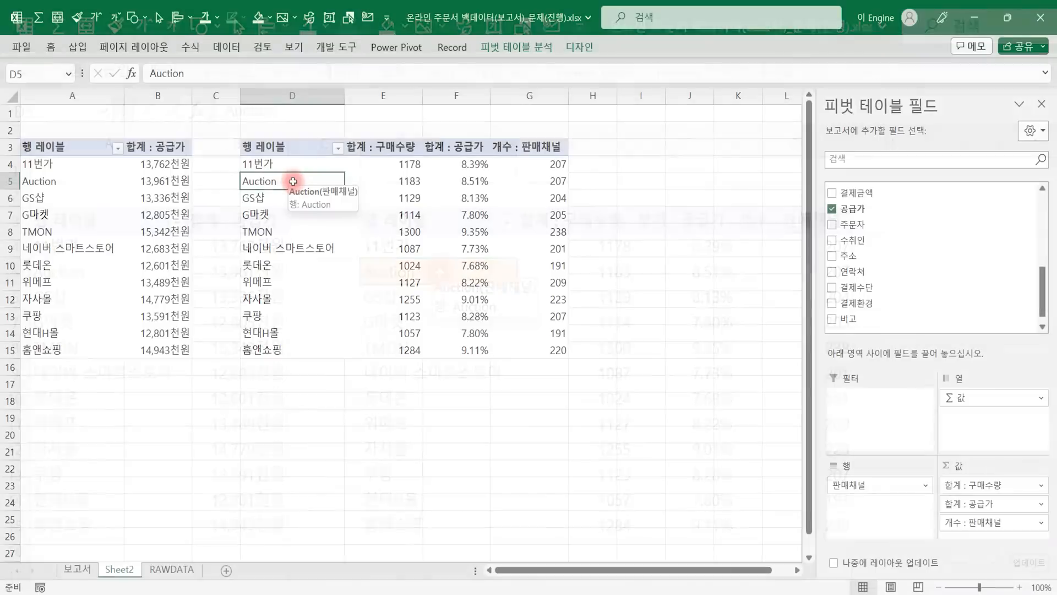
pyautogui.click(77, 569)
# Step: Fill the B9 formula across all twelve channel headers in row 9 and check the last one against D15 of Sheet2
pyautogui.click(65, 149)
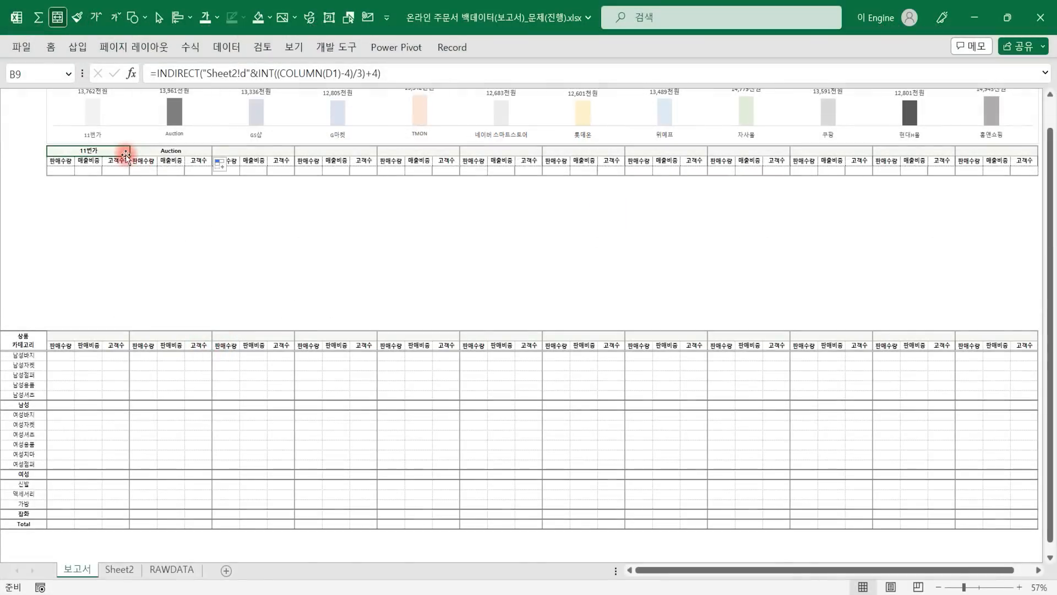
pyautogui.moveTo(129, 154); pyautogui.dragTo(1013, 163)
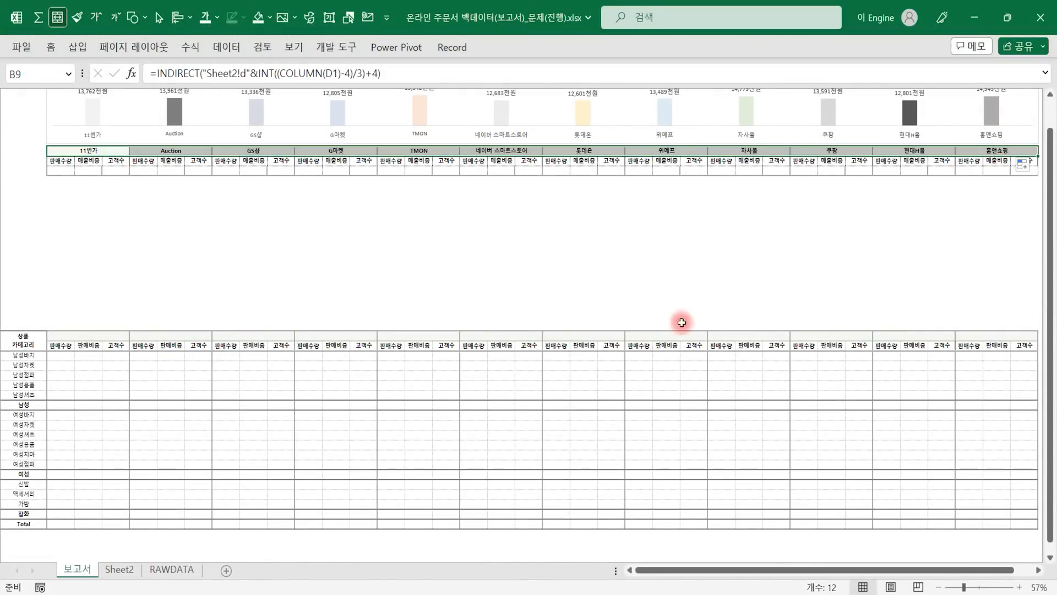
pyautogui.click(120, 569)
pyautogui.click(266, 349)
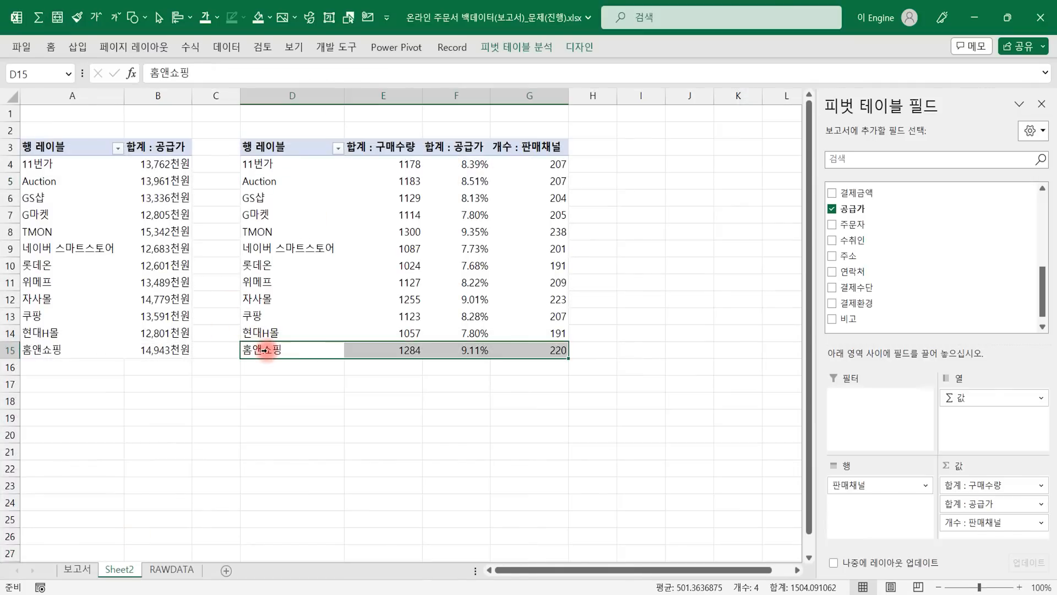
pyautogui.click(272, 353)
pyautogui.click(78, 569)
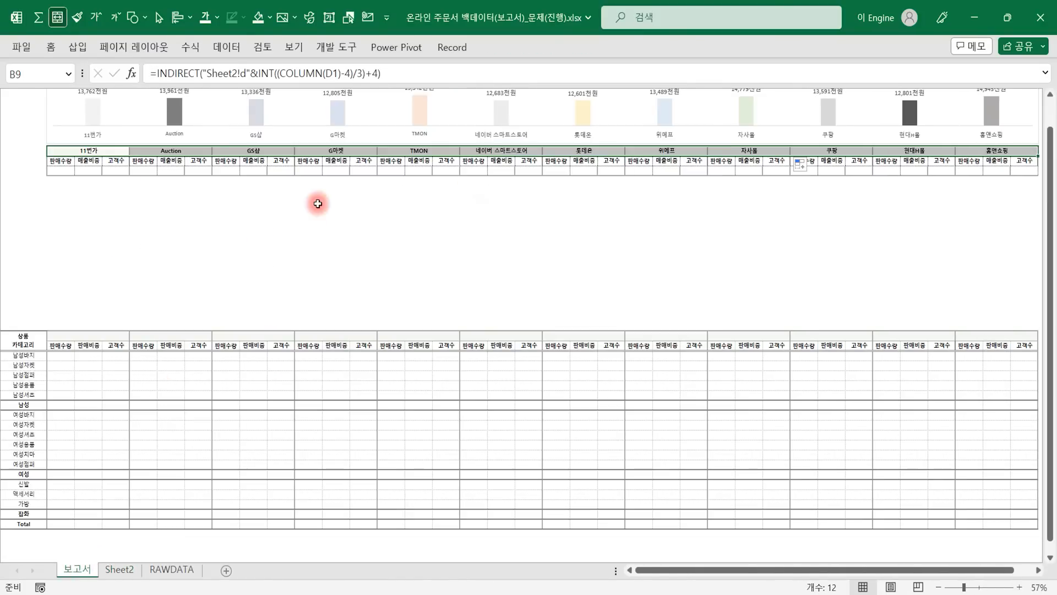
# Step: Copy the INDIRECT formula text of the channel header B9 into the 판매수량 cell B11
pyautogui.click(100, 149)
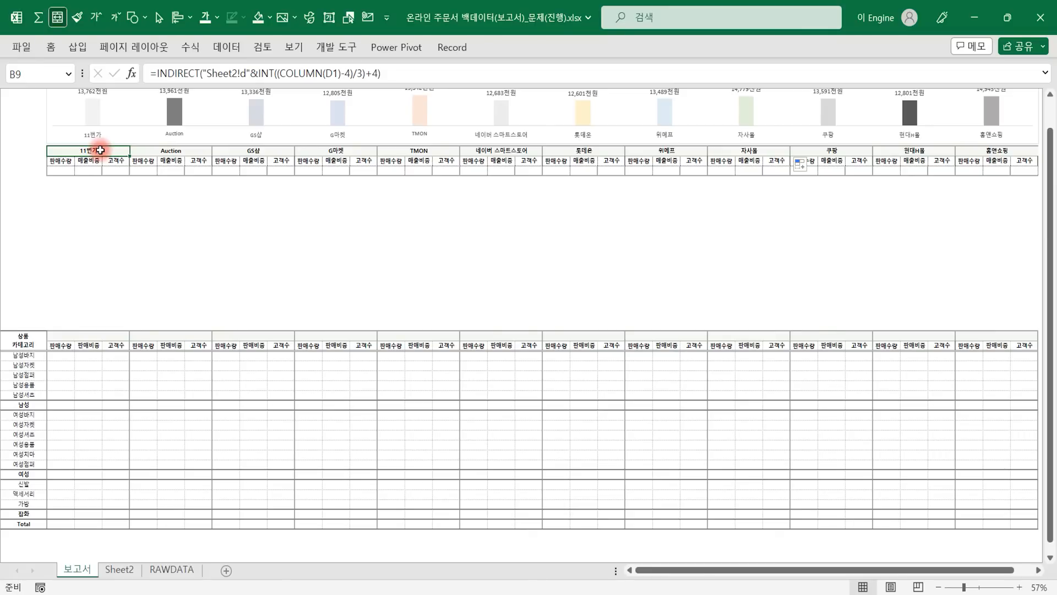
pyautogui.click(60, 174)
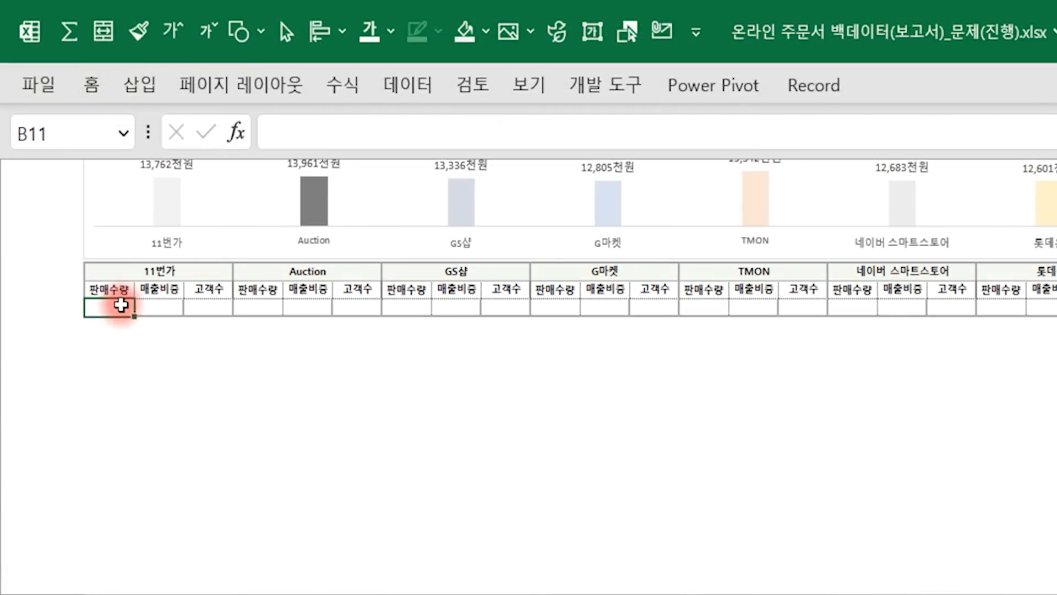
pyautogui.click(200, 267)
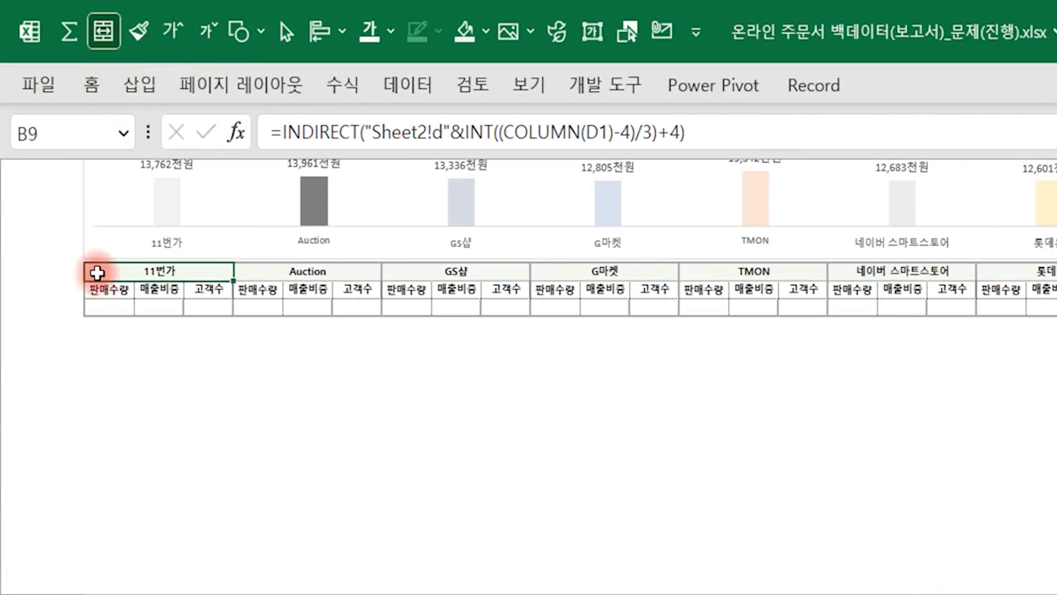
pyautogui.moveTo(715, 132); pyautogui.dragTo(244, 124)
pyautogui.hotkey('ctrl', 'c')
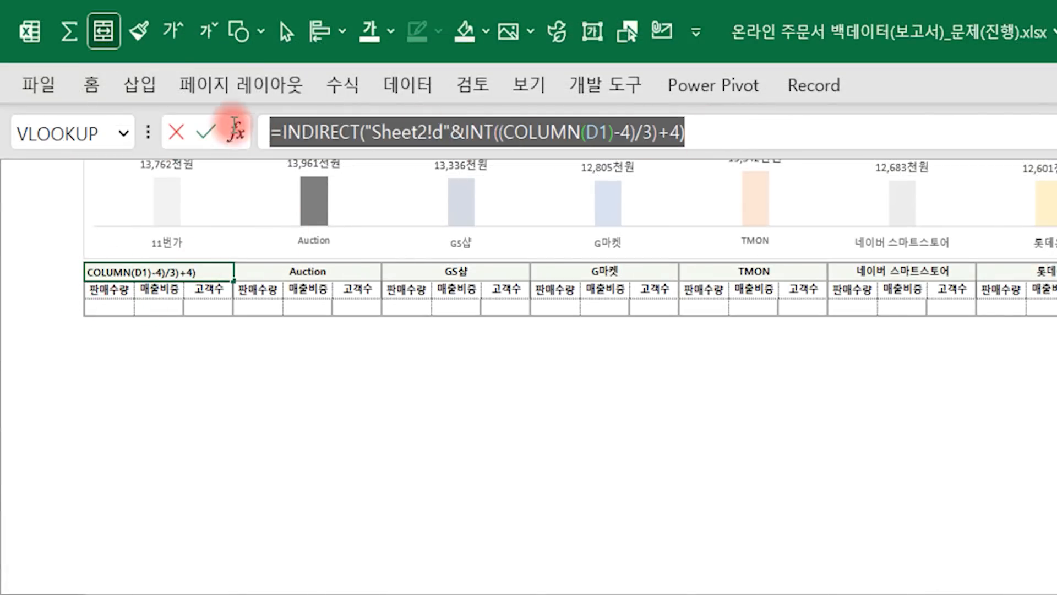
pyautogui.press('Escape')
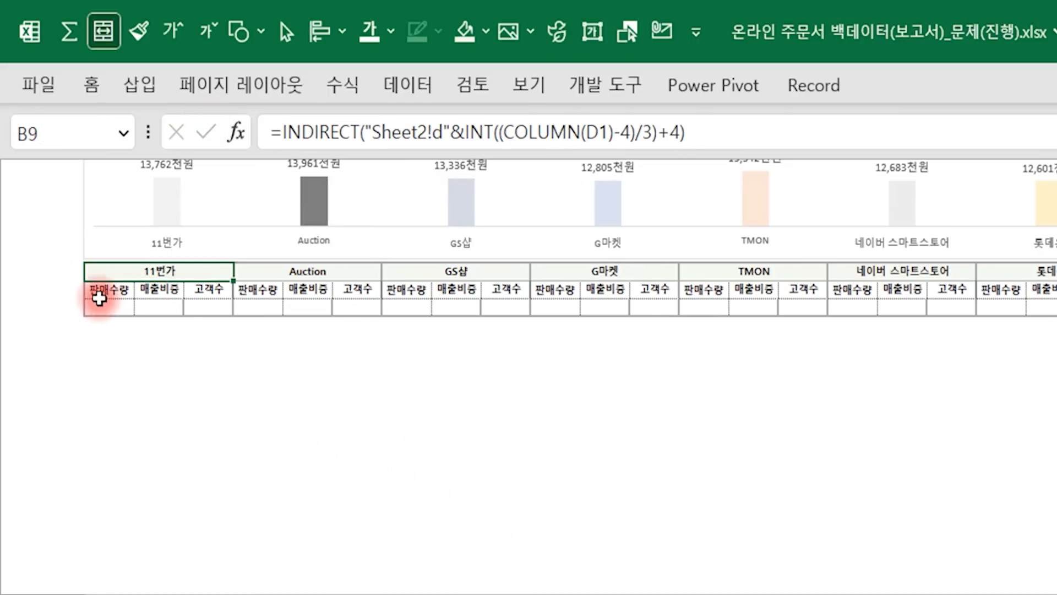
pyautogui.doubleClick(109, 306)
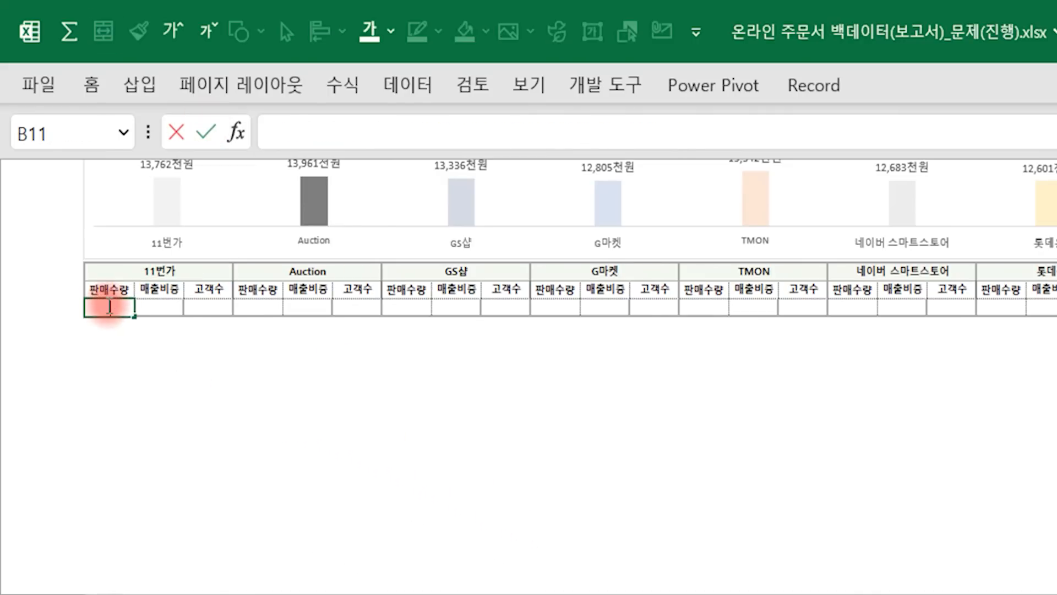
pyautogui.hotkey('ctrl', 'v')
pyautogui.press('Return')
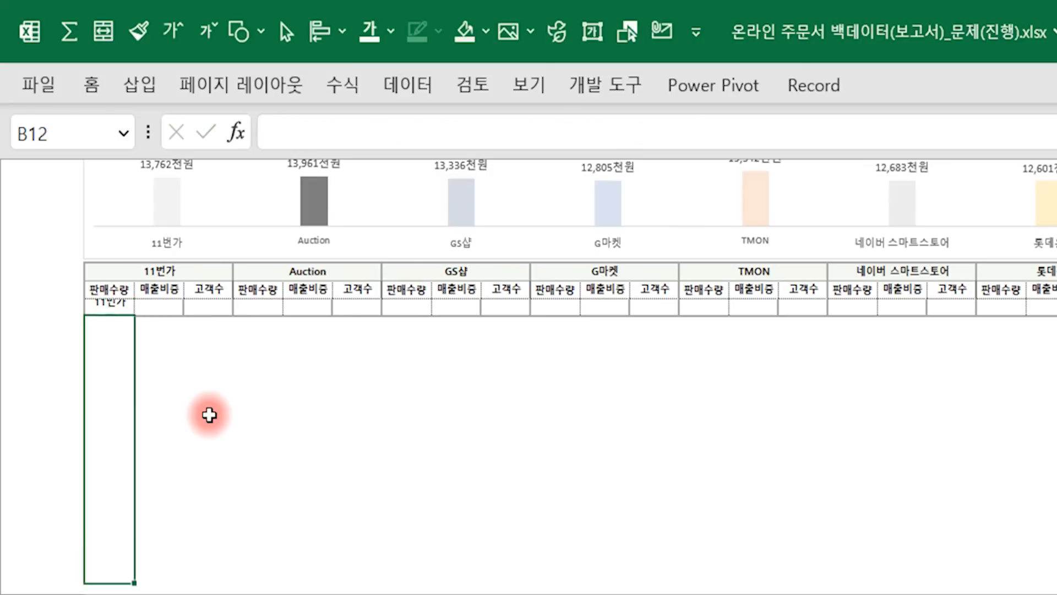
pyautogui.click(113, 308)
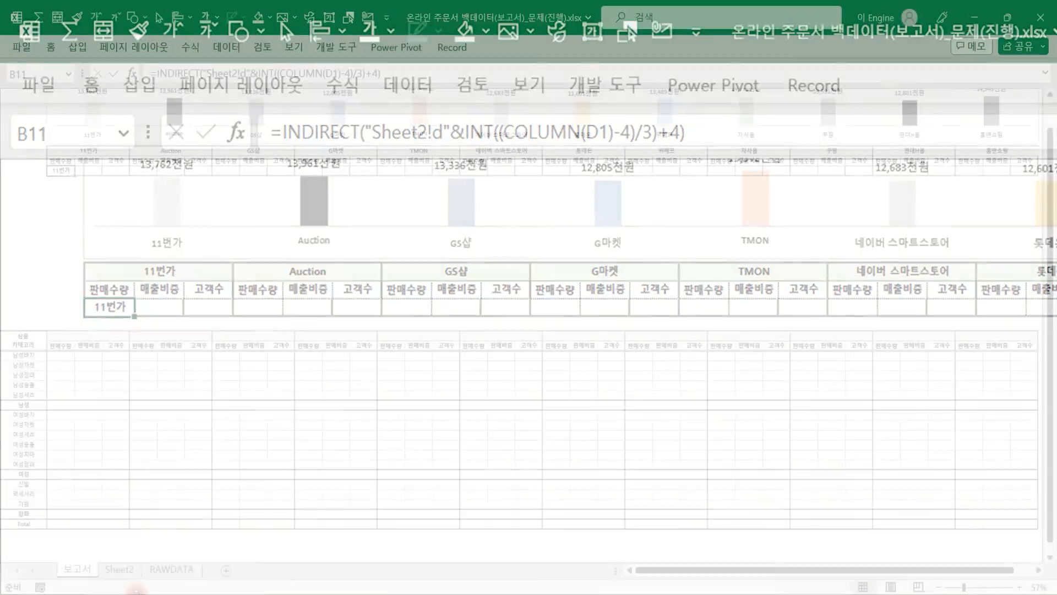
# Step: Examine the purchase quantity column E on Sheet2 and the repeating 판매수량, 매출비중 and 고객수 subheadings in row 10 of the 보고서 sheet
pyautogui.click(126, 570)
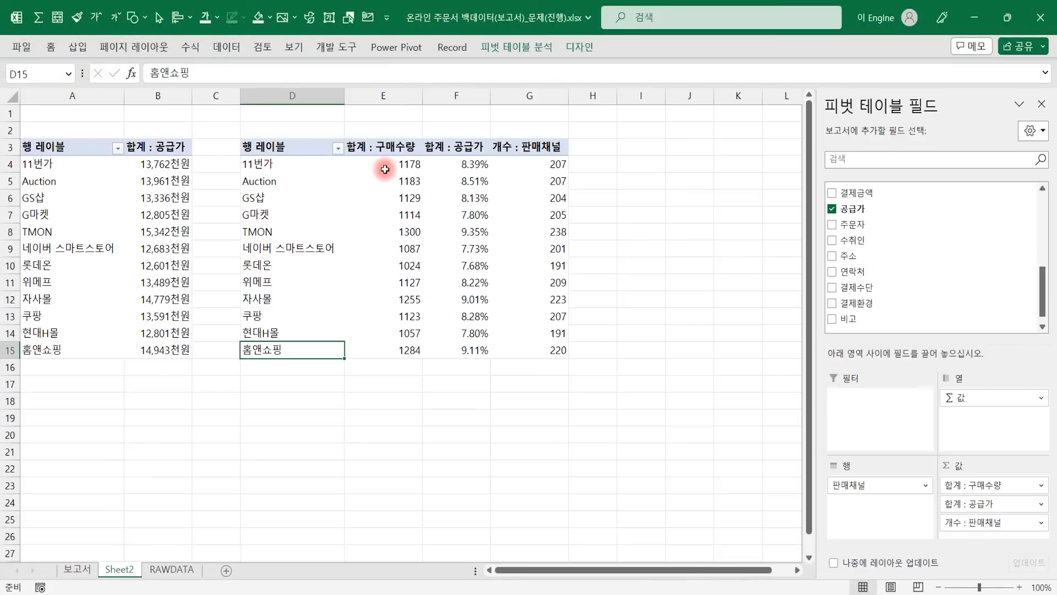
pyautogui.click(388, 97)
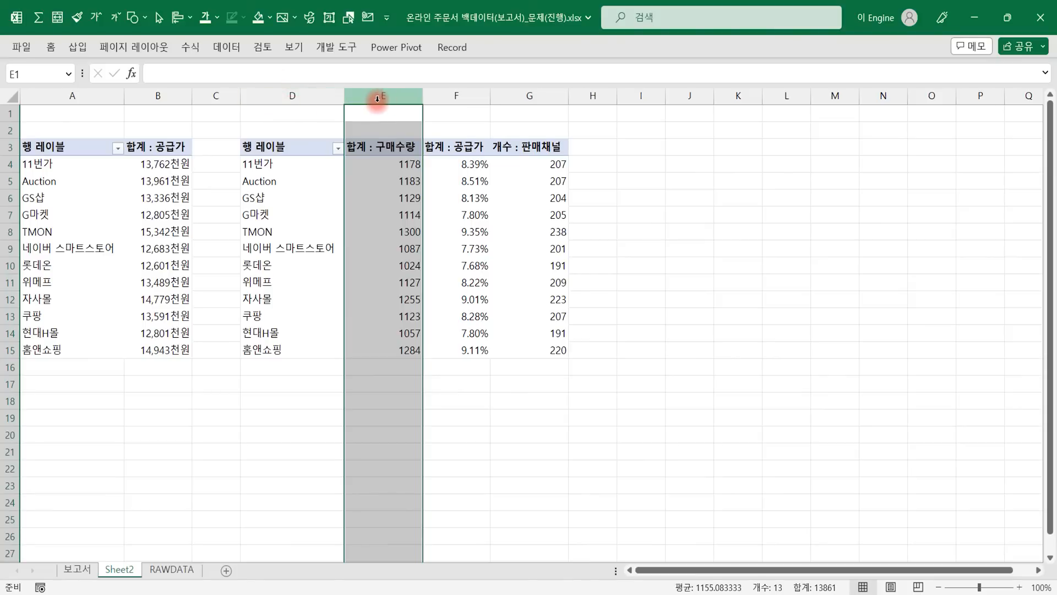
pyautogui.click(391, 165)
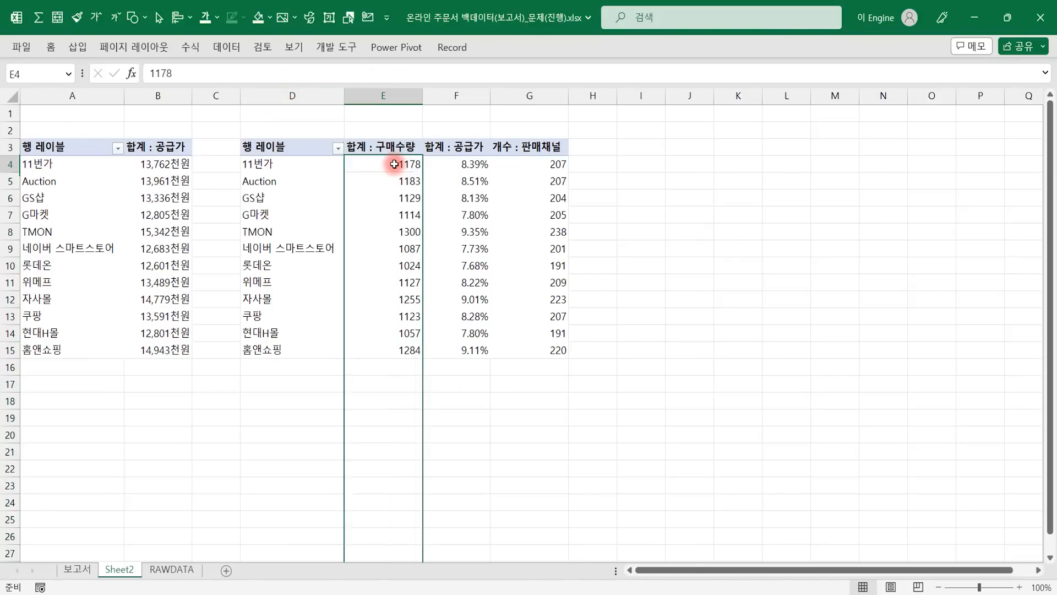
pyautogui.click(77, 569)
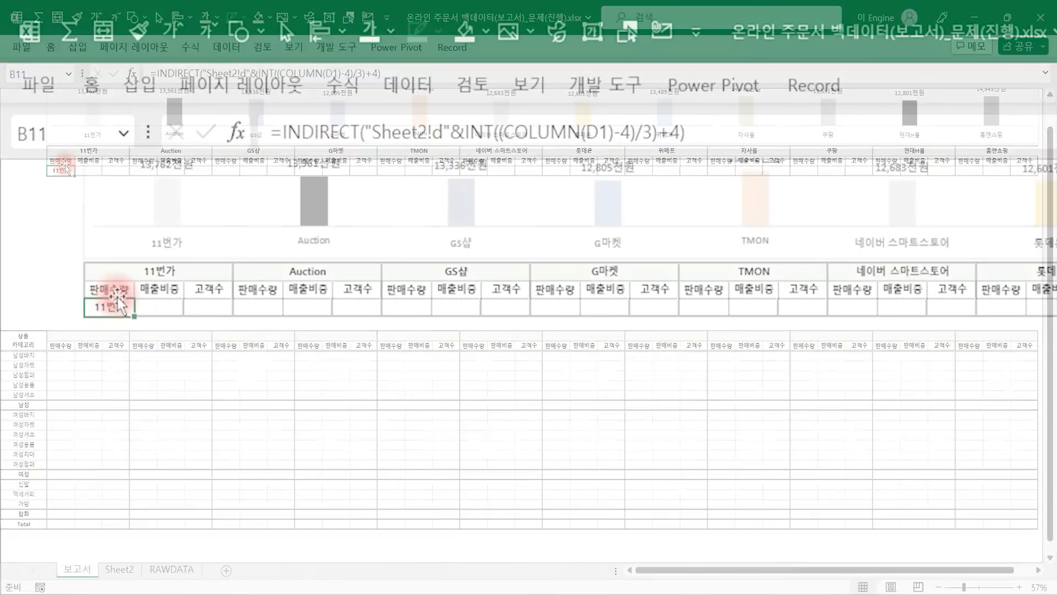
pyautogui.click(65, 160)
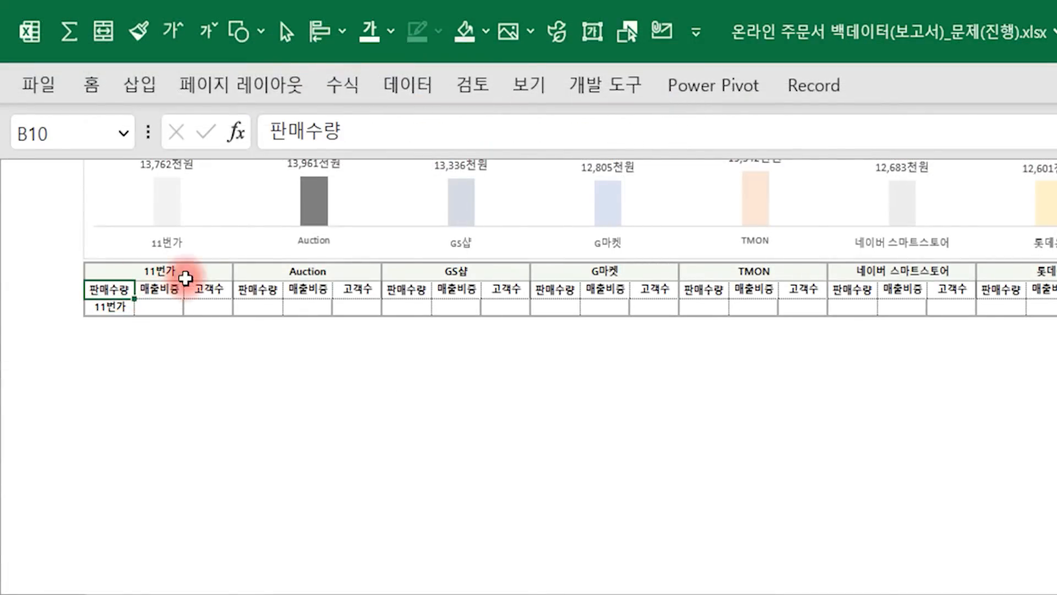
pyautogui.click(262, 287)
pyautogui.click(166, 286)
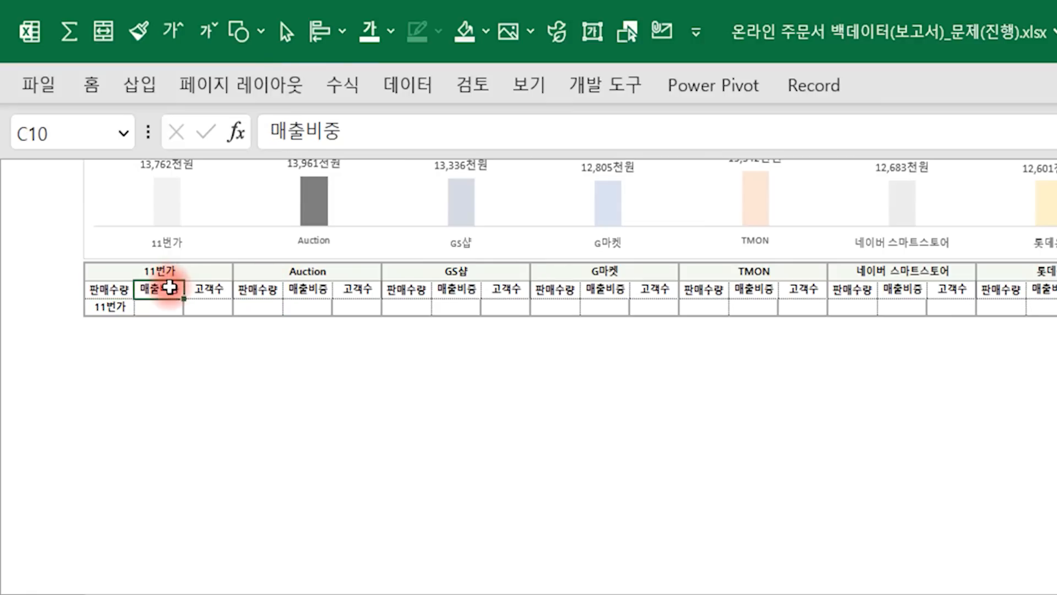
pyautogui.click(298, 291)
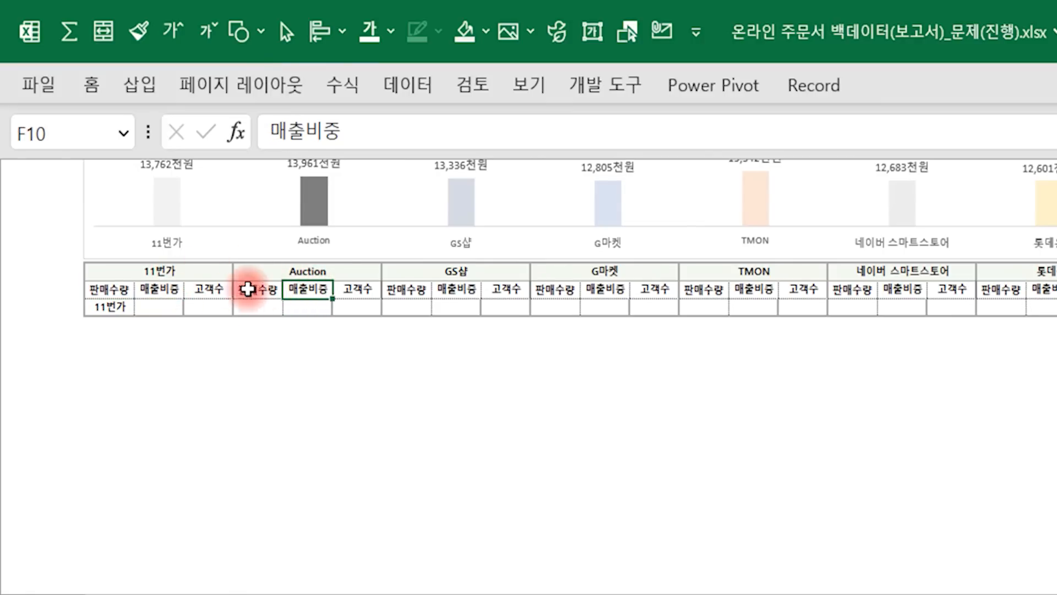
pyautogui.click(212, 288)
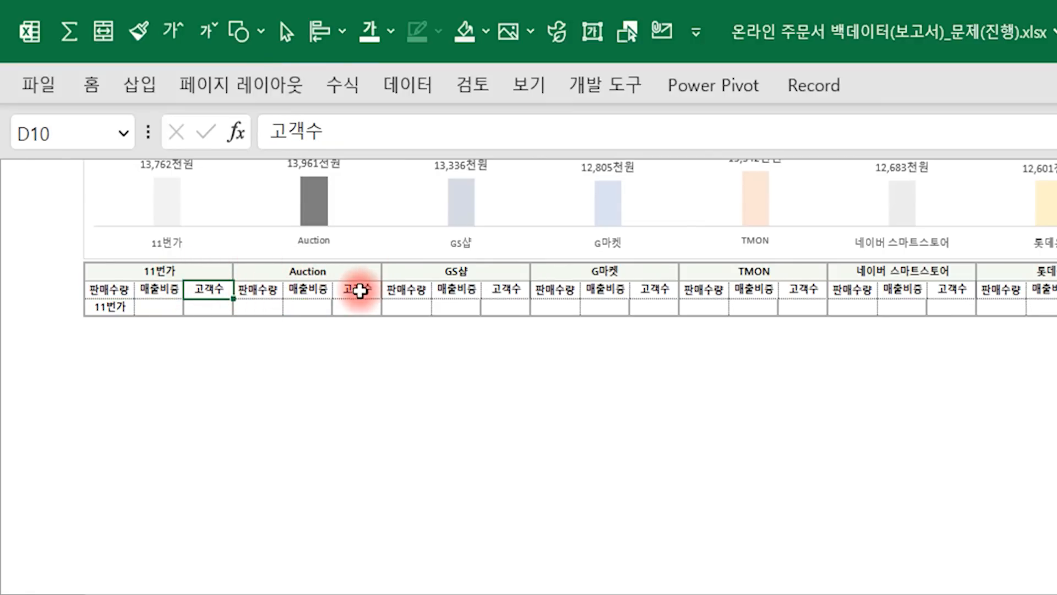
pyautogui.click(212, 274)
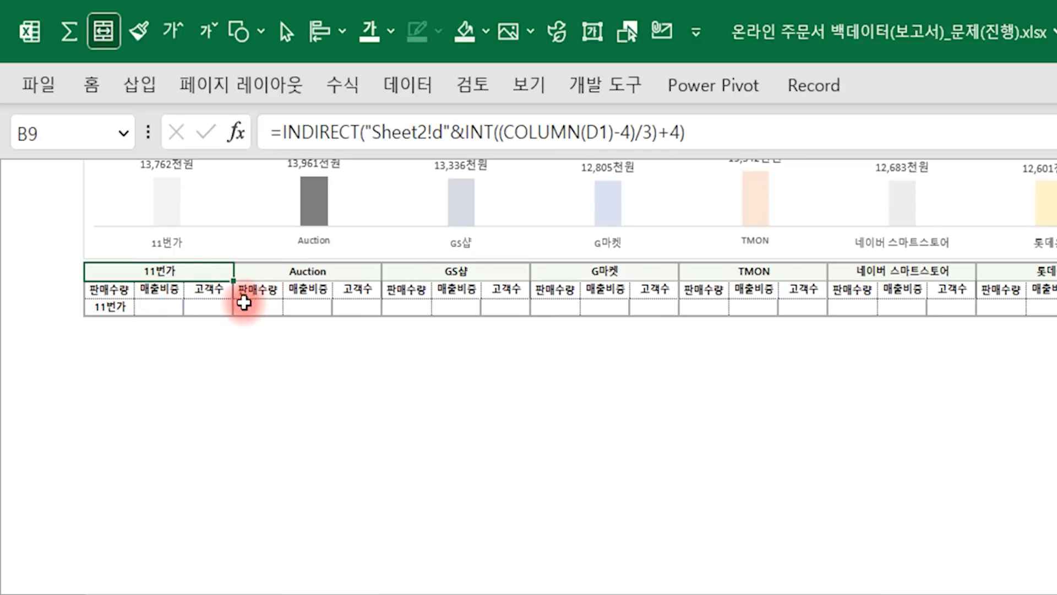
# Step: Rename the pivot table's purchase quantity heading in Sheet2 cell E3 to 판매수량
pyautogui.click(111, 307)
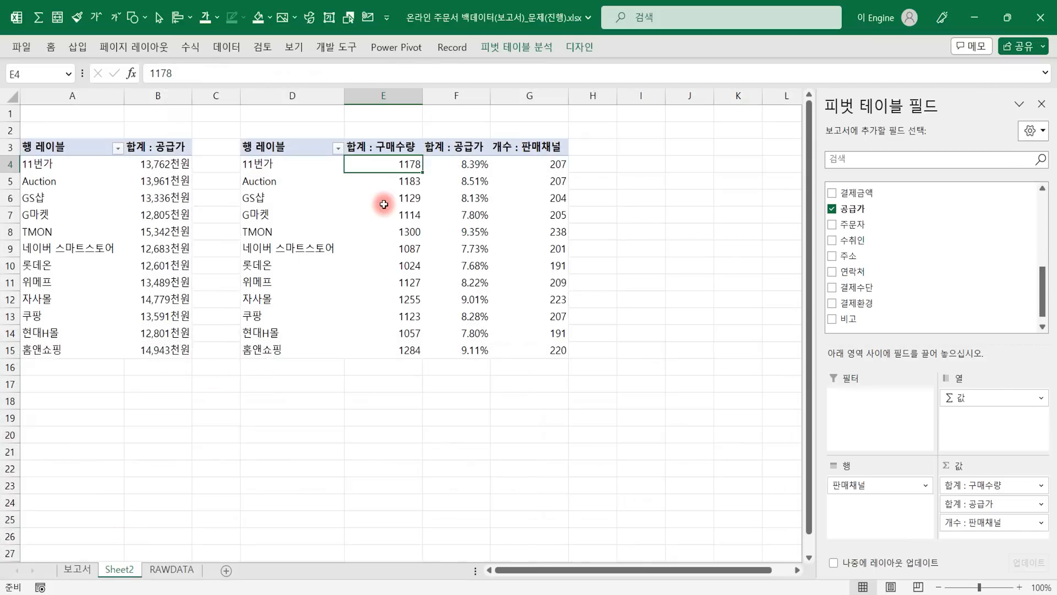
pyautogui.click(387, 96)
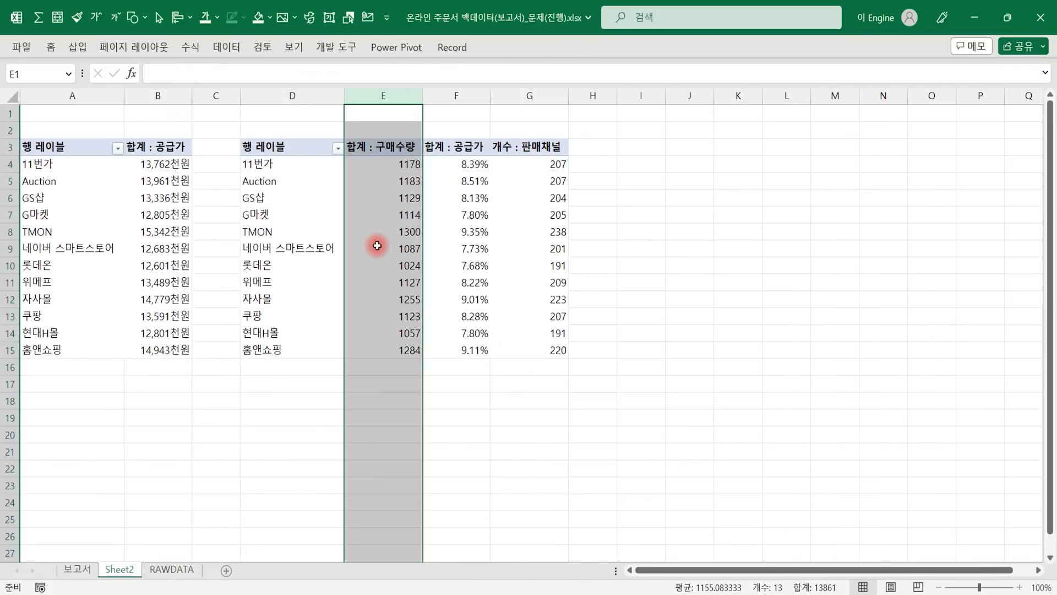
pyautogui.click(388, 149)
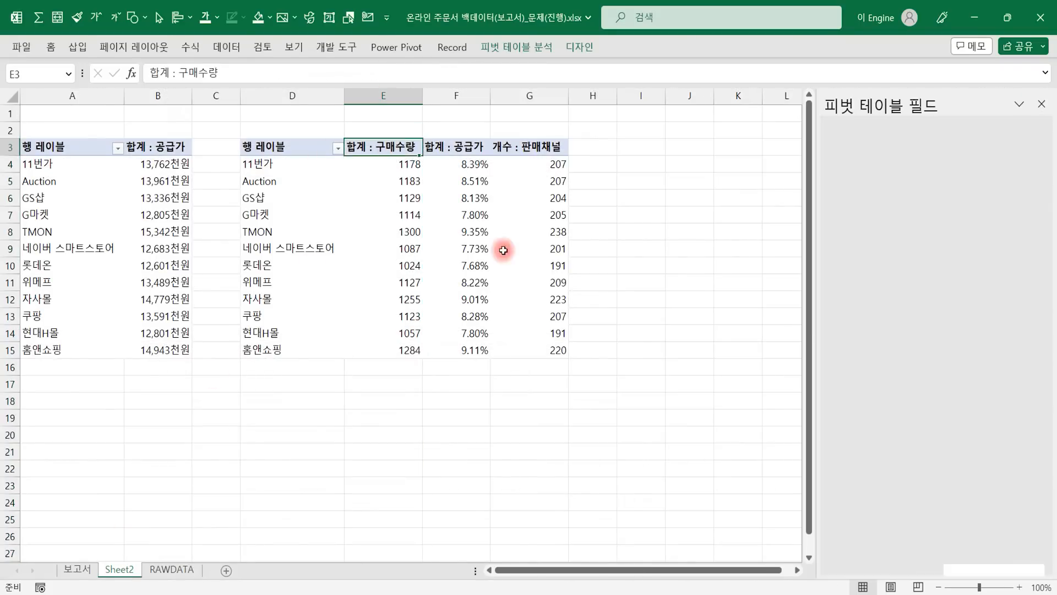
pyautogui.write('ㅍ')
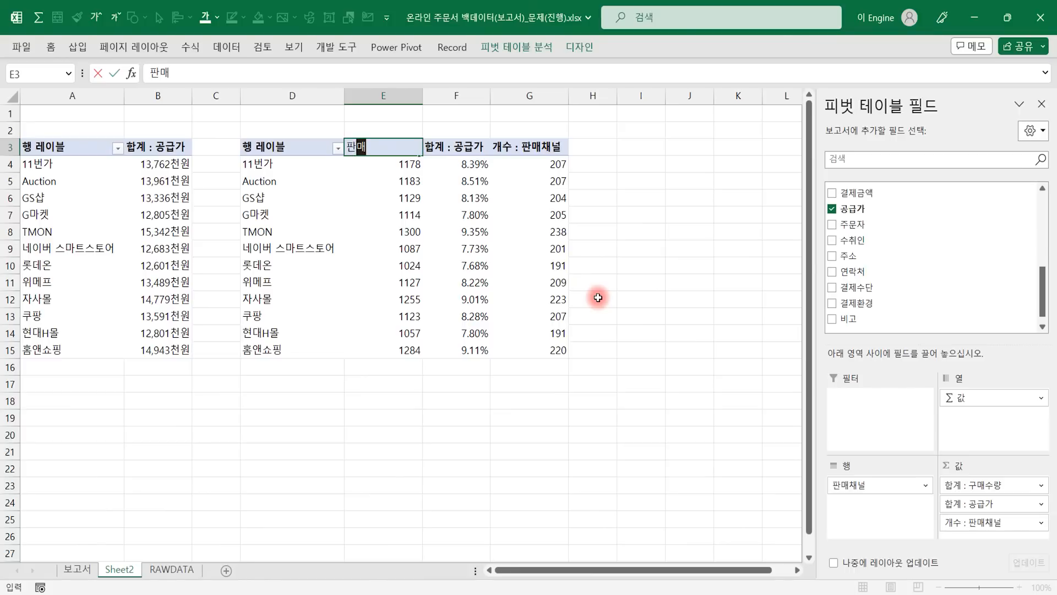
pyautogui.write('매수량')
pyautogui.press('Return')
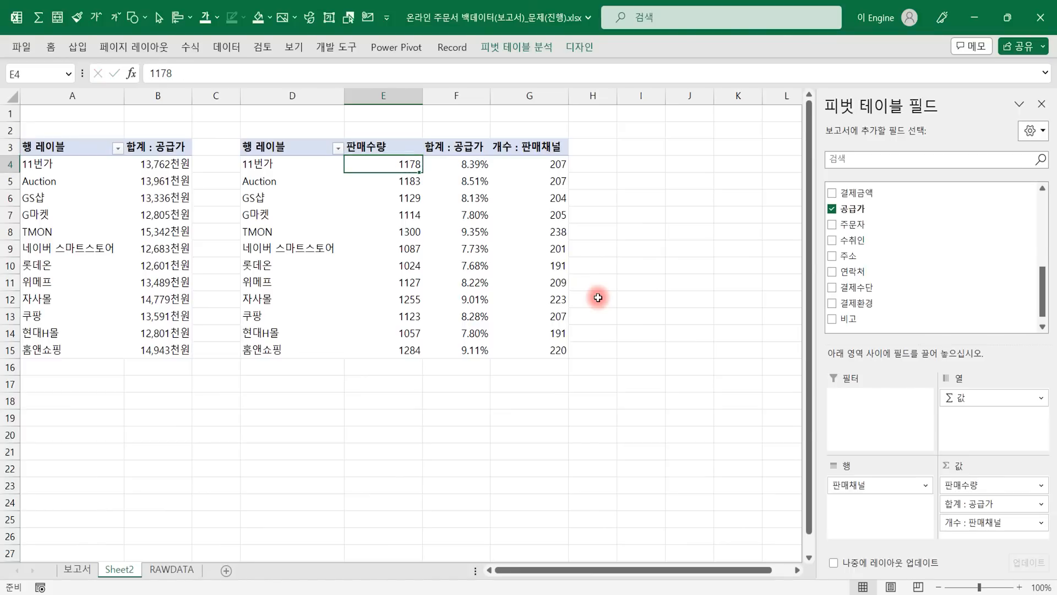
# Step: Format the pivot's 판매수량 value field as a number with the thousands separator
pyautogui.moveTo(396, 163); pyautogui.dragTo(395, 351)
pyautogui.rightClick(398, 239)
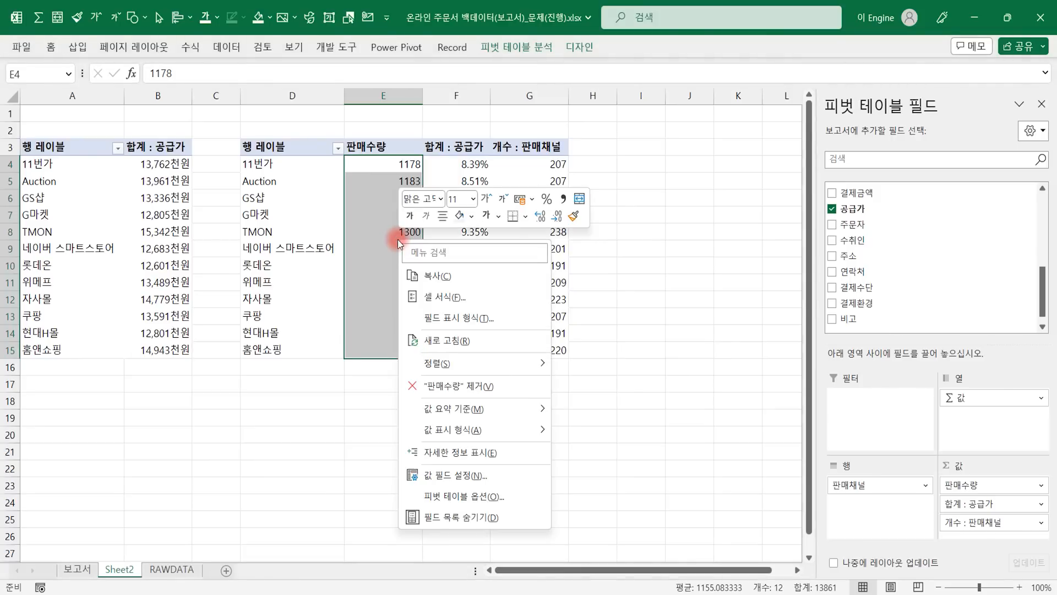
pyautogui.click(468, 474)
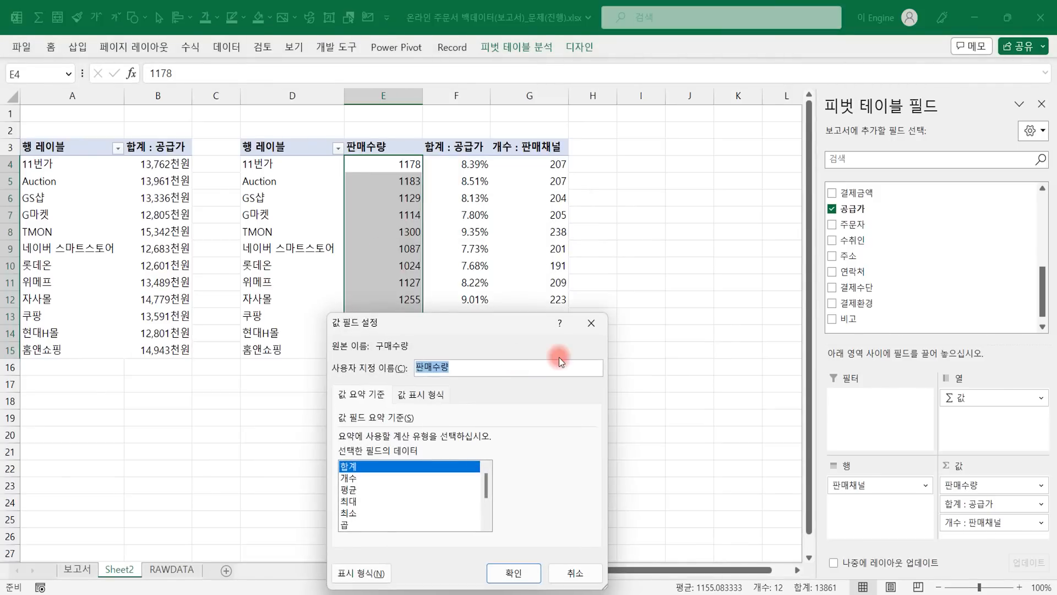
pyautogui.click(363, 572)
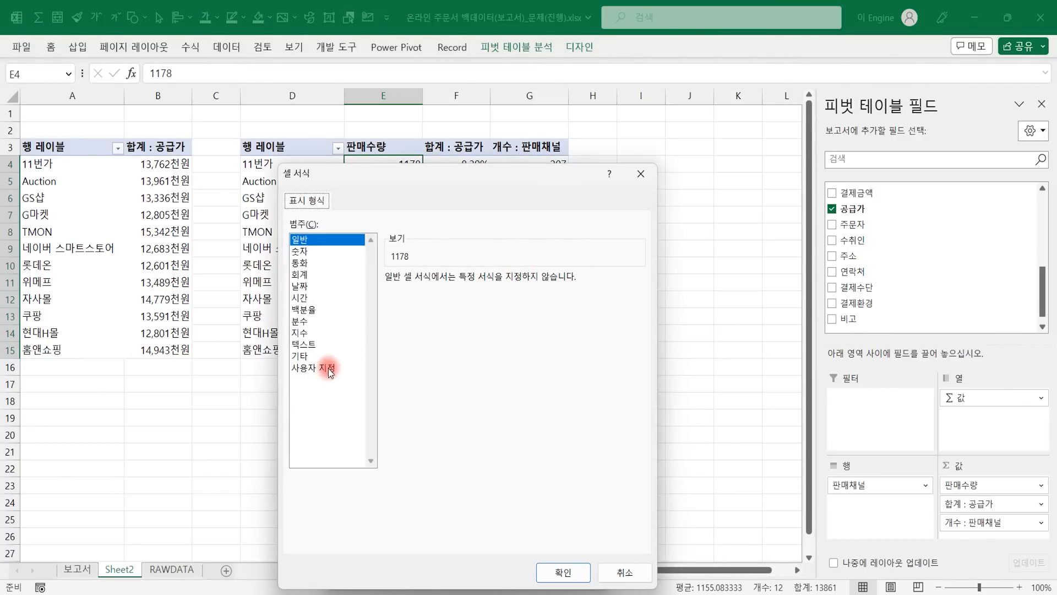
pyautogui.click(308, 251)
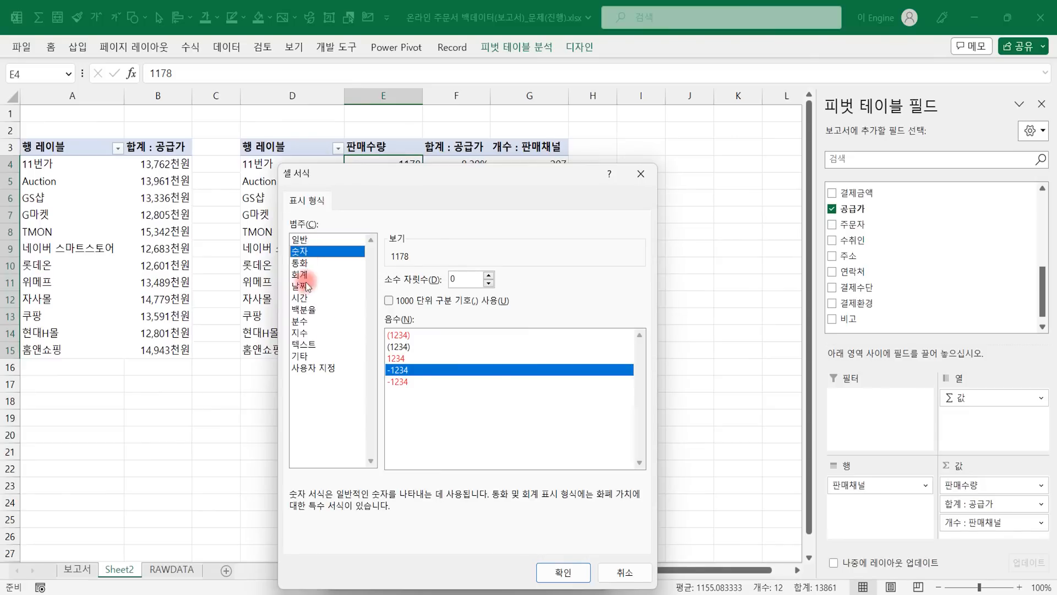
pyautogui.click(390, 301)
pyautogui.click(562, 573)
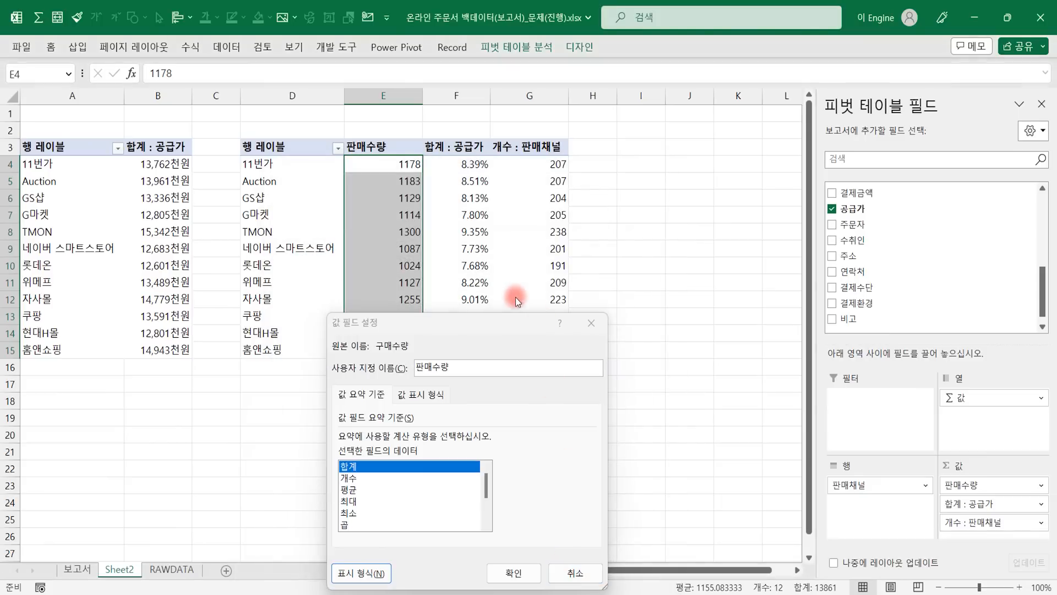
pyautogui.click(515, 573)
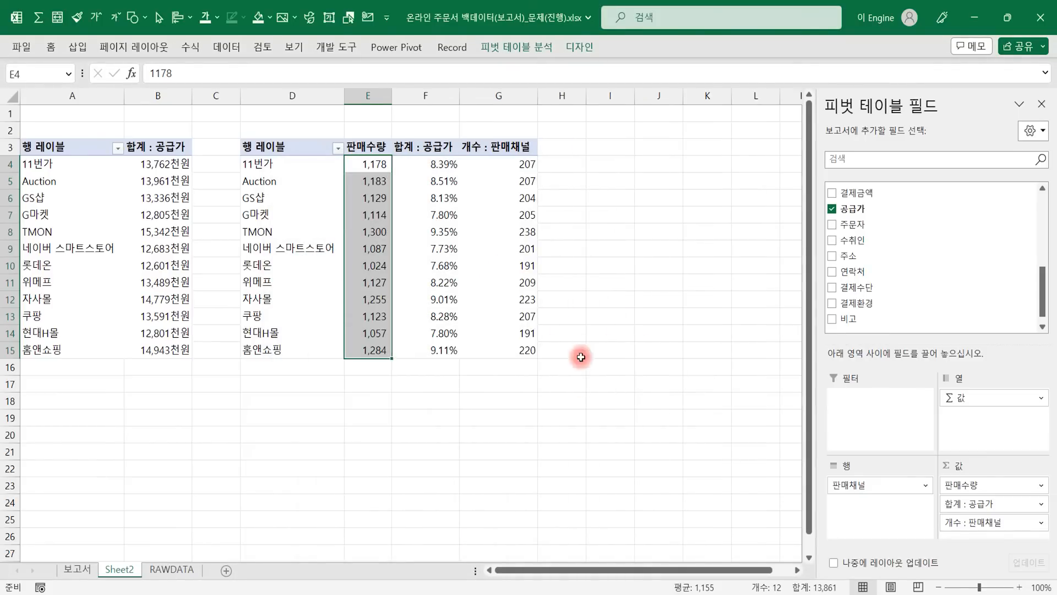
pyautogui.click(659, 266)
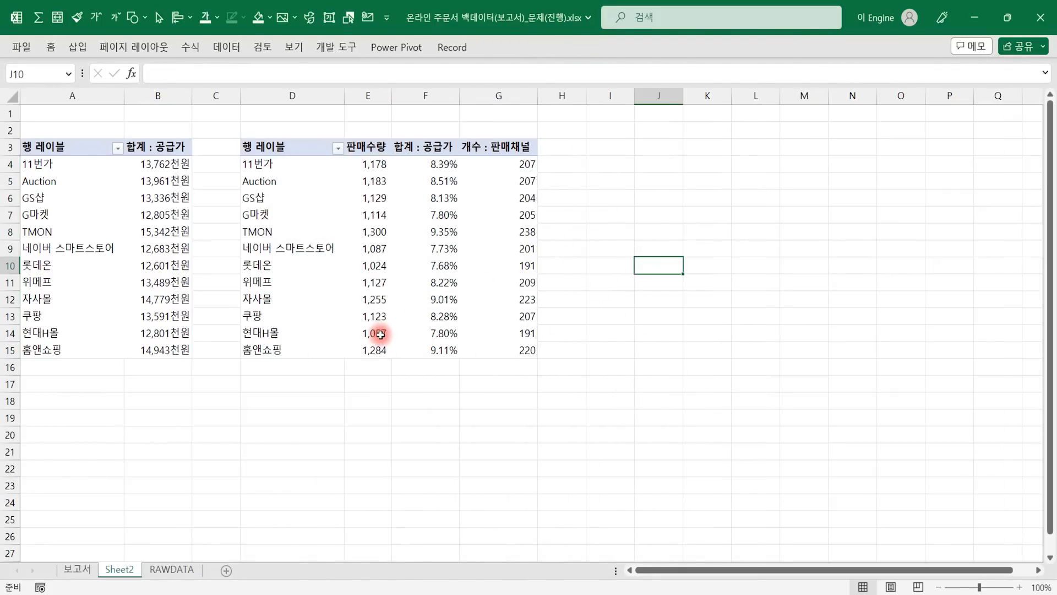
# Step: Change the column letter in the B11 formula on the 보고서 sheet so it references "Sheet2!e"
pyautogui.click(87, 571)
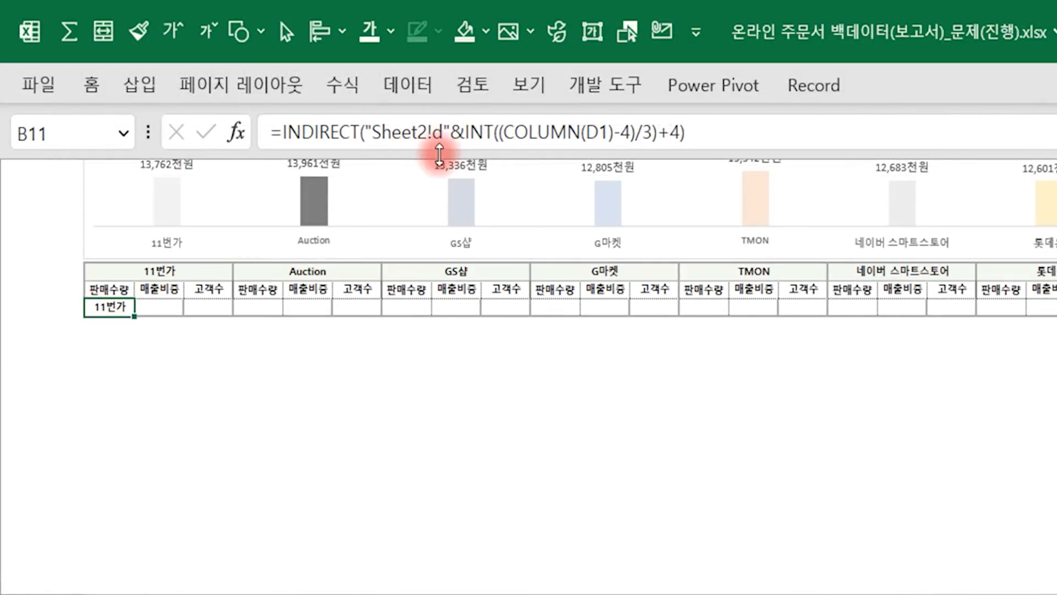
pyautogui.click(444, 132)
pyautogui.press('BackSpace')
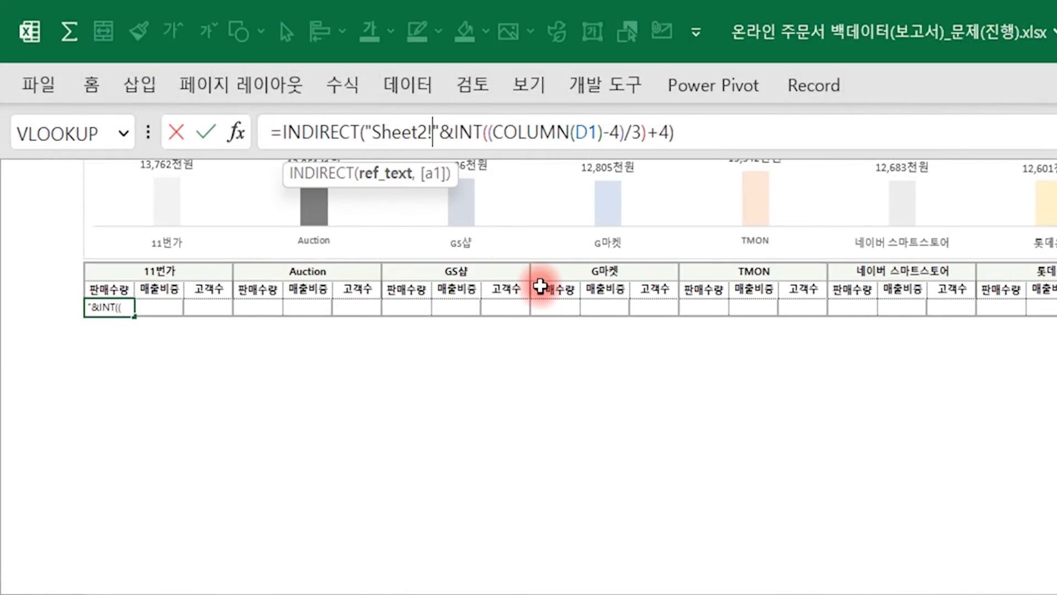
pyautogui.write('e')
pyautogui.press('Return')
# Step: Copy the B11 formula on the 보고서 sheet into the 판매수량 cell in row 11 of every other channel, from E11 through AI11
pyautogui.press('Up')
pyautogui.hotkey('ctrl', 'c')
pyautogui.click(262, 308)
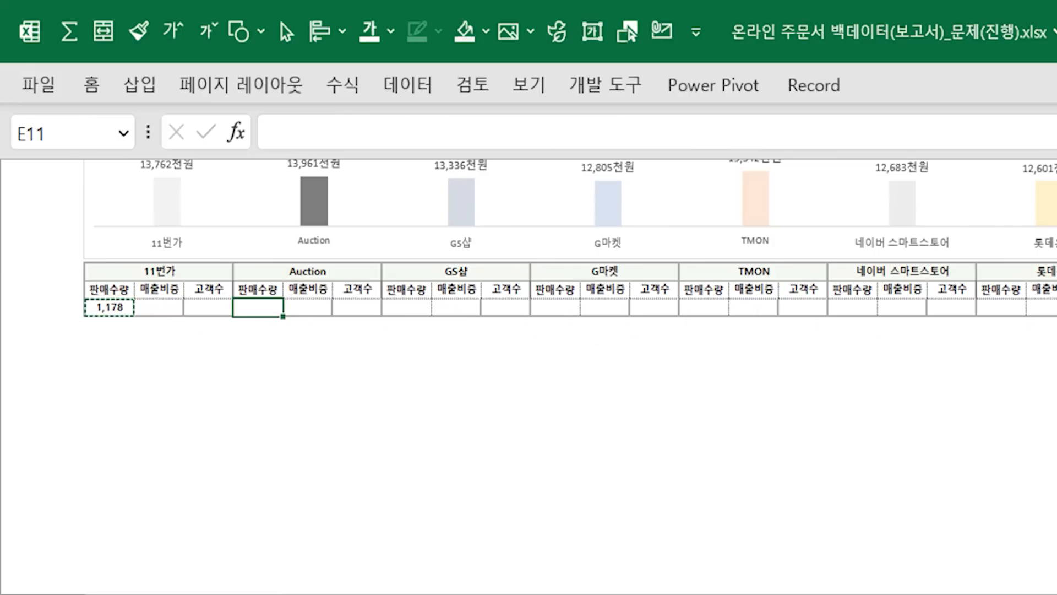
pyautogui.hotkey('ctrl', 'v')
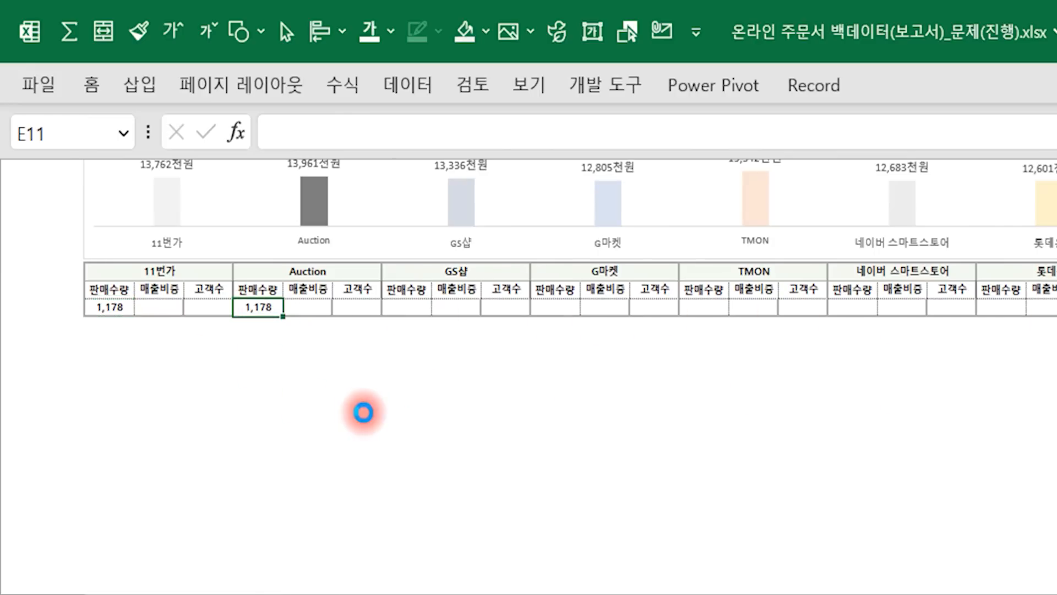
pyautogui.click(402, 309)
pyautogui.hotkey('ctrl', 'v')
pyautogui.click(556, 309)
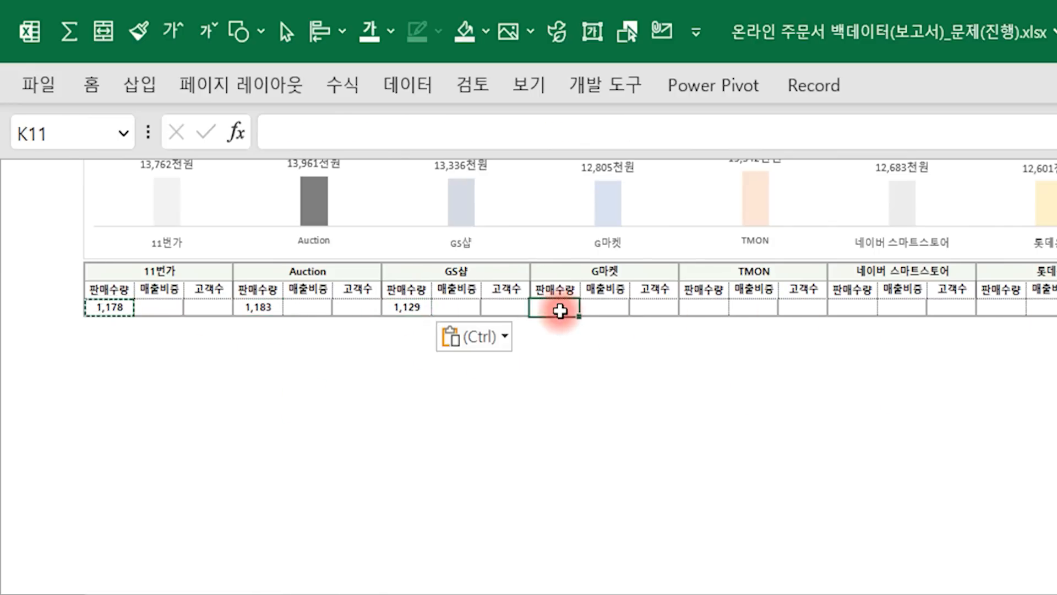
pyautogui.hotkey('ctrl', 'v')
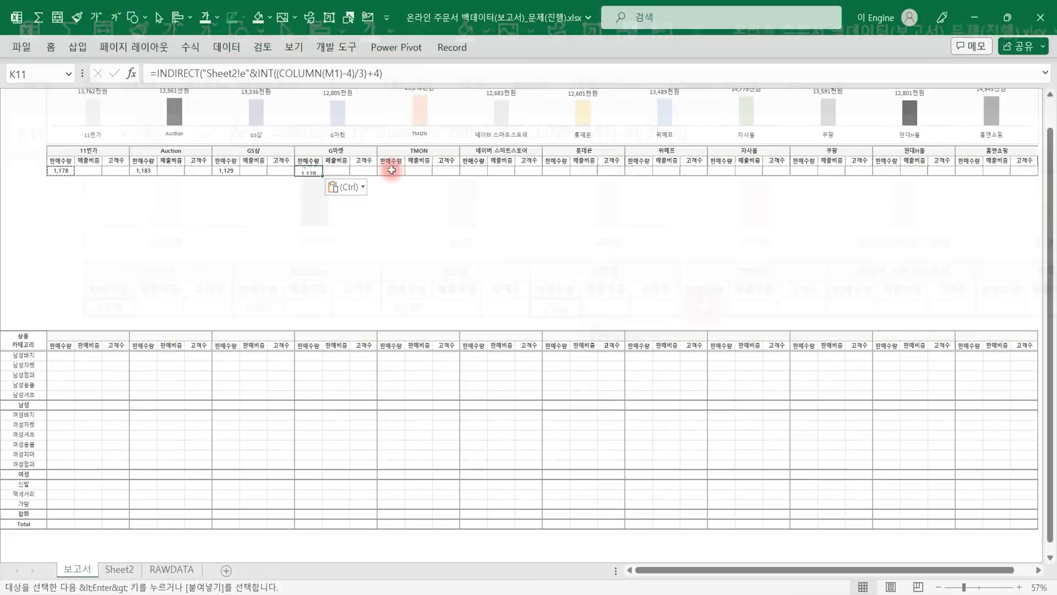
pyautogui.click(392, 170)
pyautogui.hotkey('ctrl', 'v')
pyautogui.click(473, 170)
pyautogui.hotkey('ctrl', 'v')
pyautogui.click(557, 170)
pyautogui.hotkey('ctrl', 'v')
pyautogui.click(639, 171)
pyautogui.hotkey('ctrl', 'v')
pyautogui.click(721, 170)
pyautogui.hotkey('ctrl', 'v')
pyautogui.click(802, 171)
pyautogui.hotkey('ctrl', 'v')
pyautogui.click(887, 170)
pyautogui.hotkey('ctrl', 'v')
pyautogui.click(967, 171)
pyautogui.hotkey('ctrl', 'v')
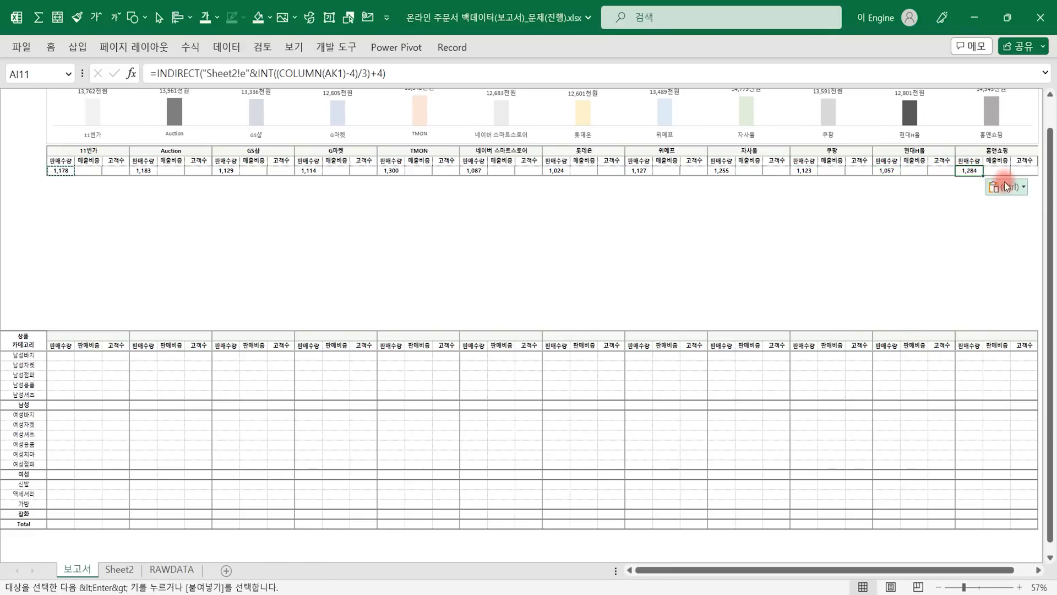
# Step: Rename the second pivot table's supply price heading in Sheet2 cell F3 to 매출비중
pyautogui.click(100, 576)
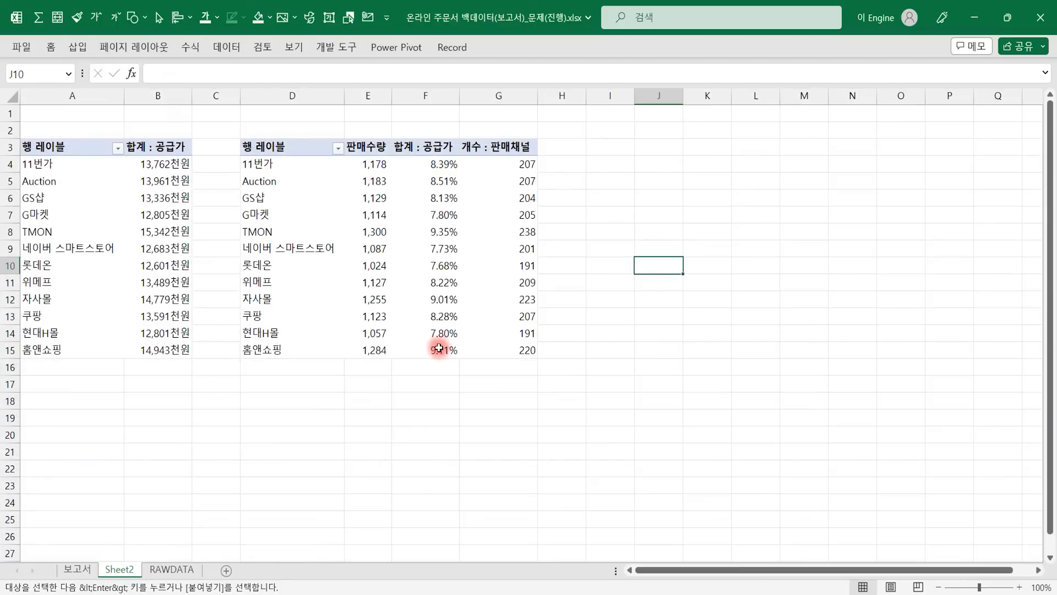
pyautogui.click(374, 351)
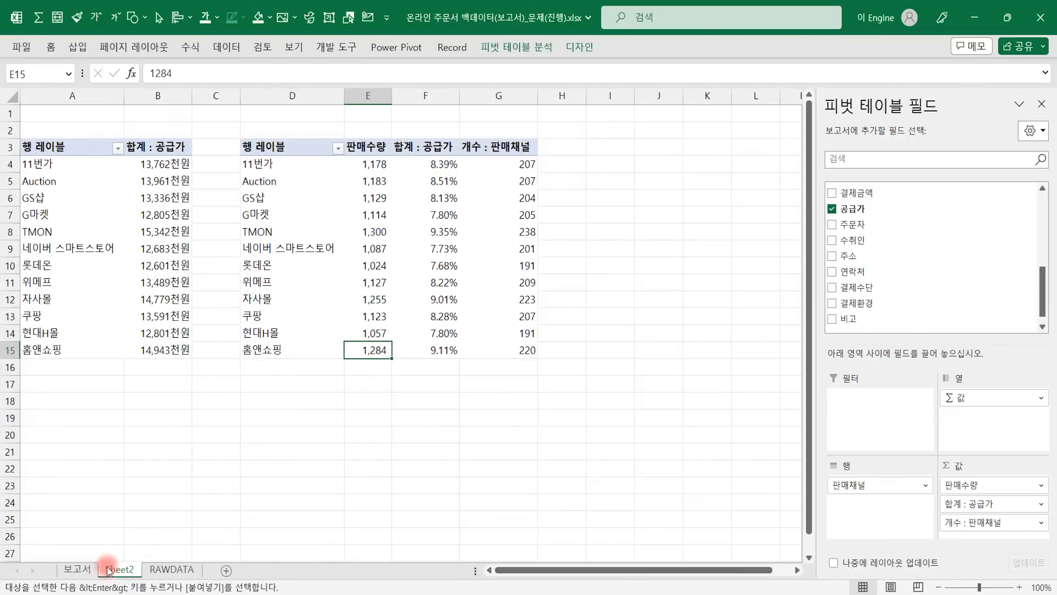
pyautogui.click(422, 138)
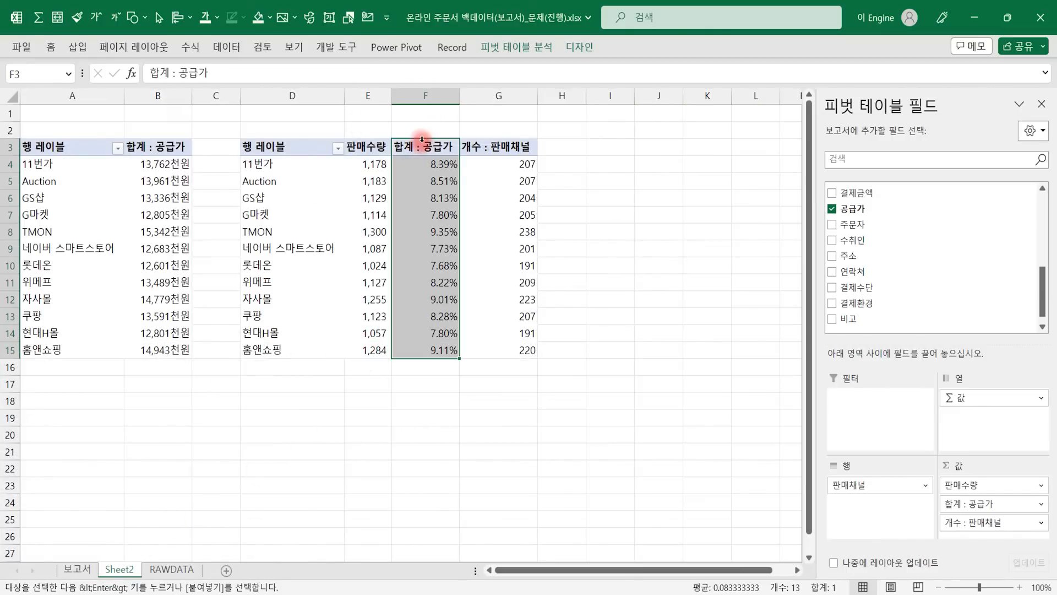
pyautogui.write('매')
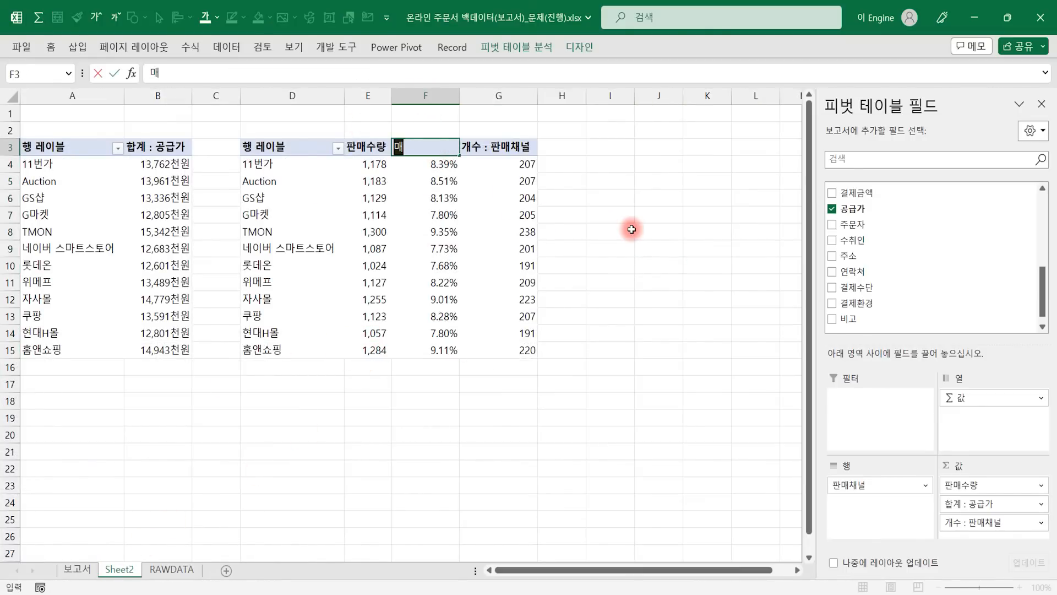
pyautogui.write('출비중')
pyautogui.press('Return')
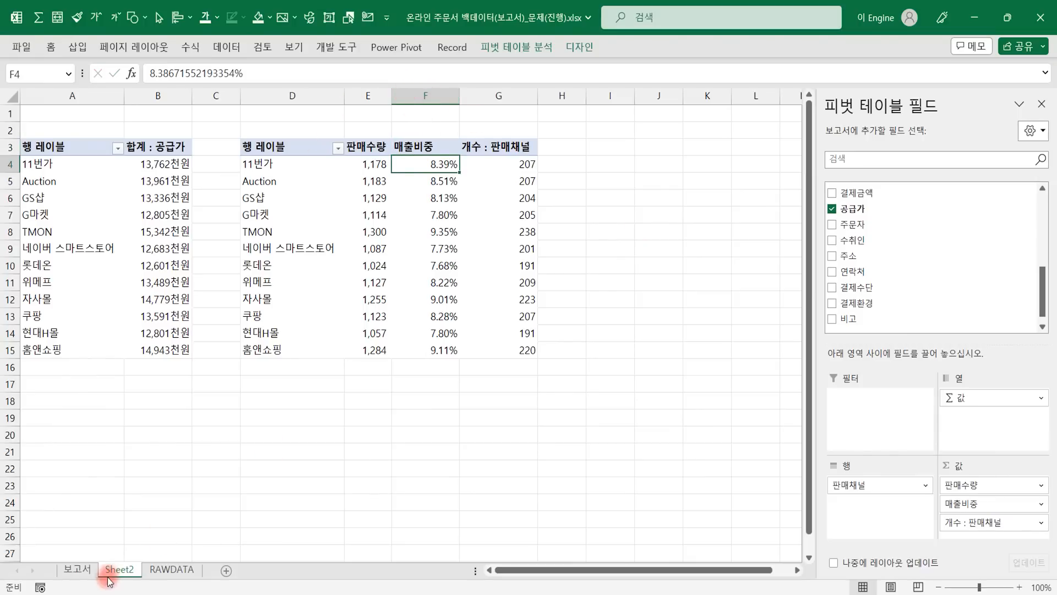
# Step: Reuse the text of the B11 formula in C11 on the 보고서 sheet, changing the reference to "Sheet2!f": =INDIRECT("Sheet2!f"&INT((COLUMN(D1)-4)/3)+4)
pyautogui.click(71, 569)
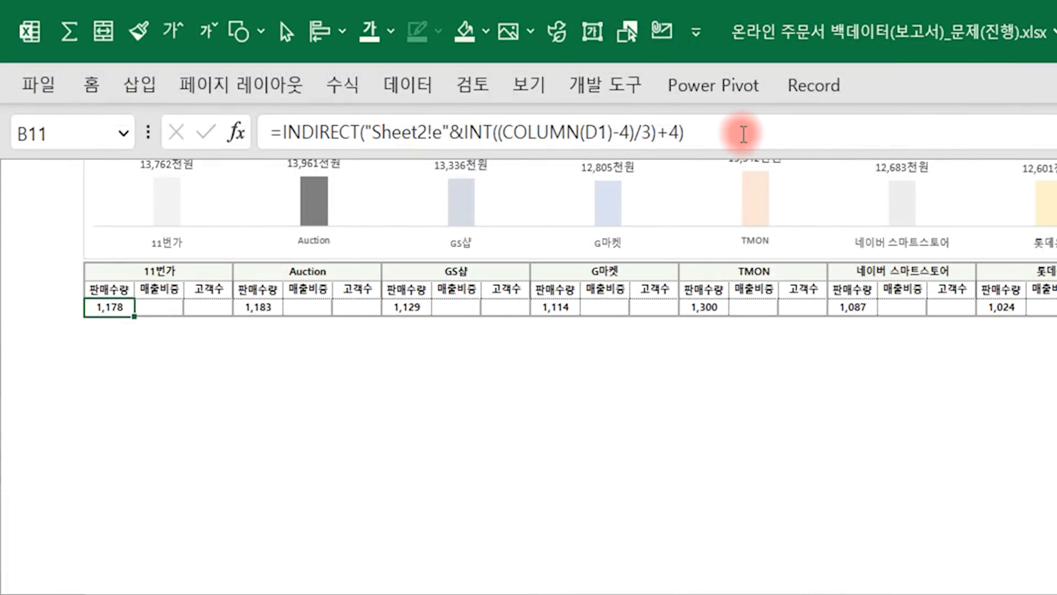
pyautogui.click(744, 134)
pyautogui.press('Escape')
pyautogui.doubleClick(164, 304)
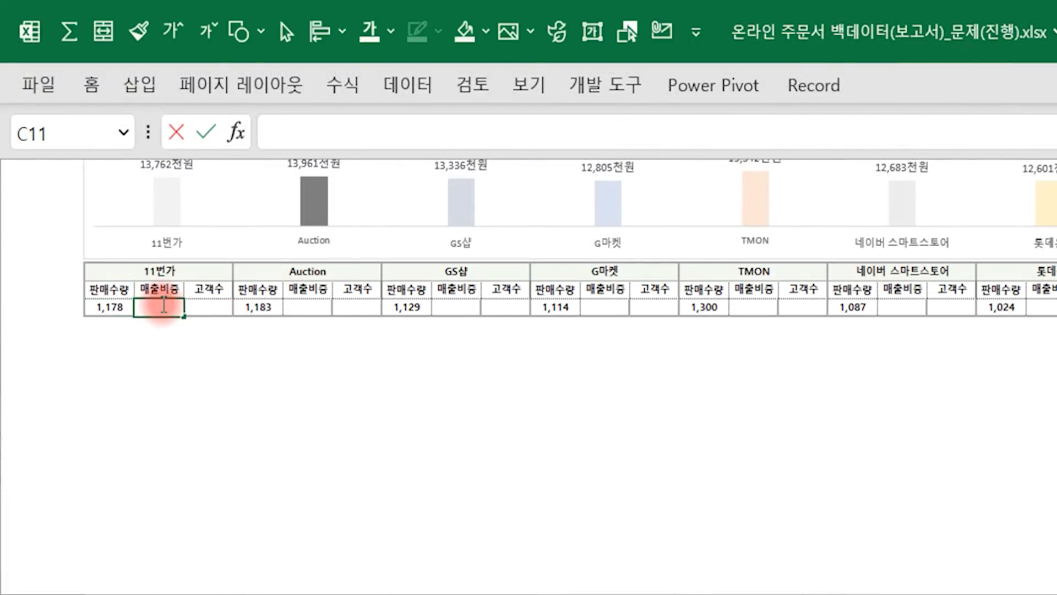
pyautogui.hotkey('ctrl', 'v')
pyautogui.click(438, 138)
pyautogui.press('BackSpace')
pyautogui.write('f')
pyautogui.press('Return')
# Step: Copy the C11 formula into the 매출비중 cell in row 11 of every other channel, from F11 through AJ11
pyautogui.press('Up')
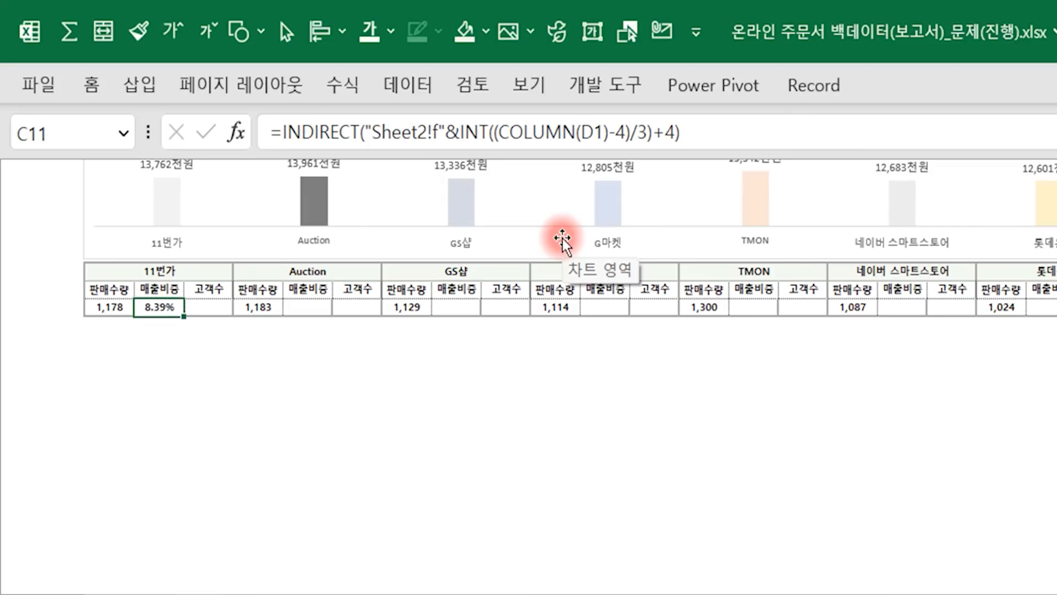
pyautogui.hotkey('ctrl', 'c')
pyautogui.click(303, 304)
pyautogui.hotkey('ctrl', 'v')
pyautogui.click(467, 309)
pyautogui.hotkey('ctrl', 'v')
pyautogui.click(614, 303)
pyautogui.hotkey('ctrl', 'v')
pyautogui.click(752, 305)
pyautogui.hotkey('ctrl', 'v')
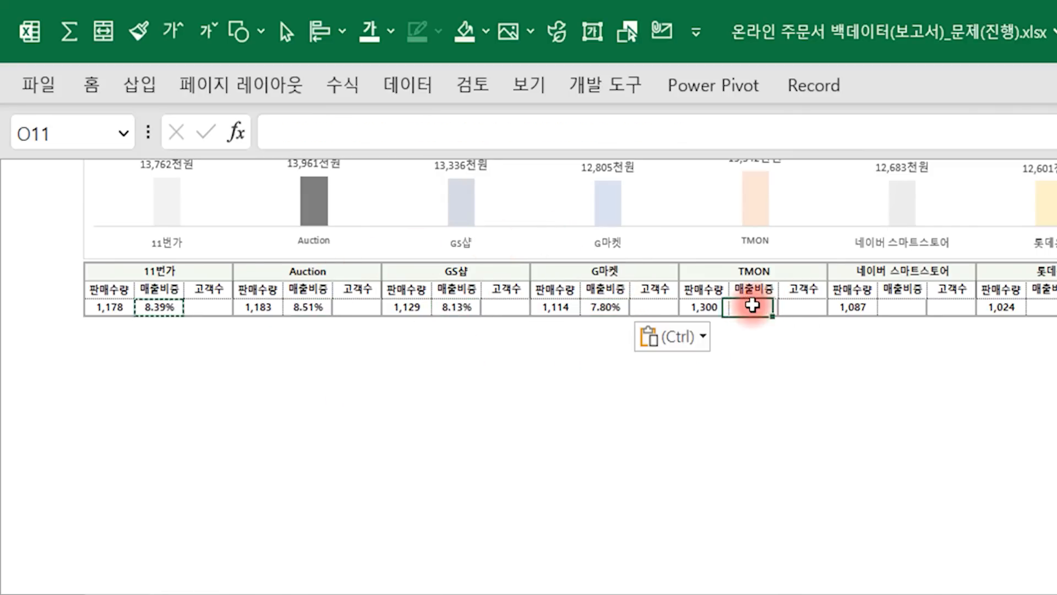
pyautogui.click(906, 306)
pyautogui.hotkey('ctrl', 'v')
pyautogui.click(1052, 308)
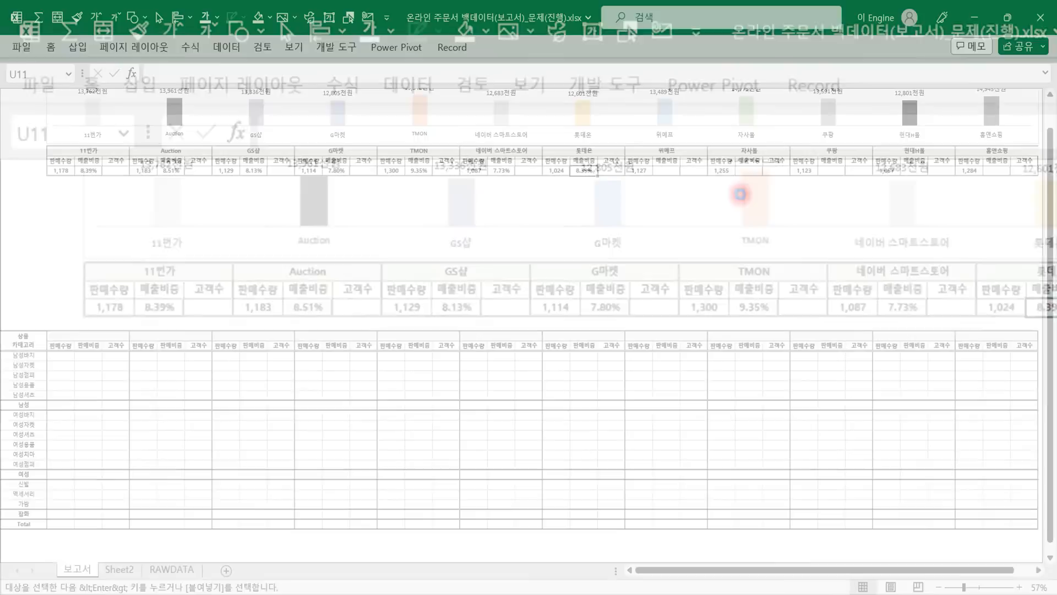
pyautogui.hotkey('ctrl', 'v')
pyautogui.click(667, 171)
pyautogui.hotkey('ctrl', 'v')
pyautogui.click(750, 170)
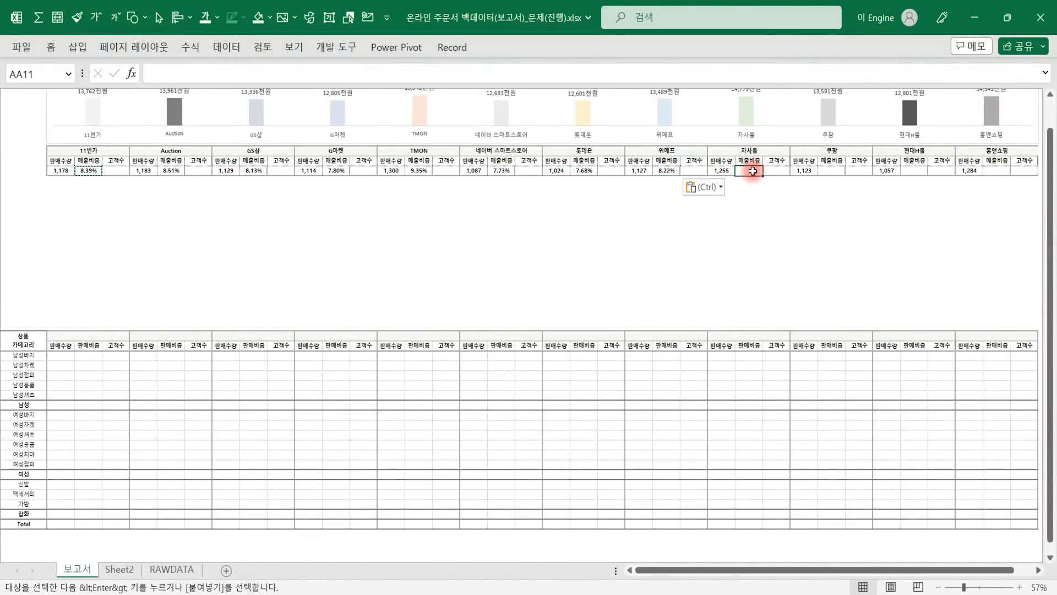
pyautogui.hotkey('ctrl', 'v')
pyautogui.click(831, 170)
pyautogui.hotkey('ctrl', 'v')
pyautogui.click(914, 171)
pyautogui.hotkey('ctrl', 'v')
pyautogui.click(997, 170)
pyautogui.hotkey('ctrl', 'v')
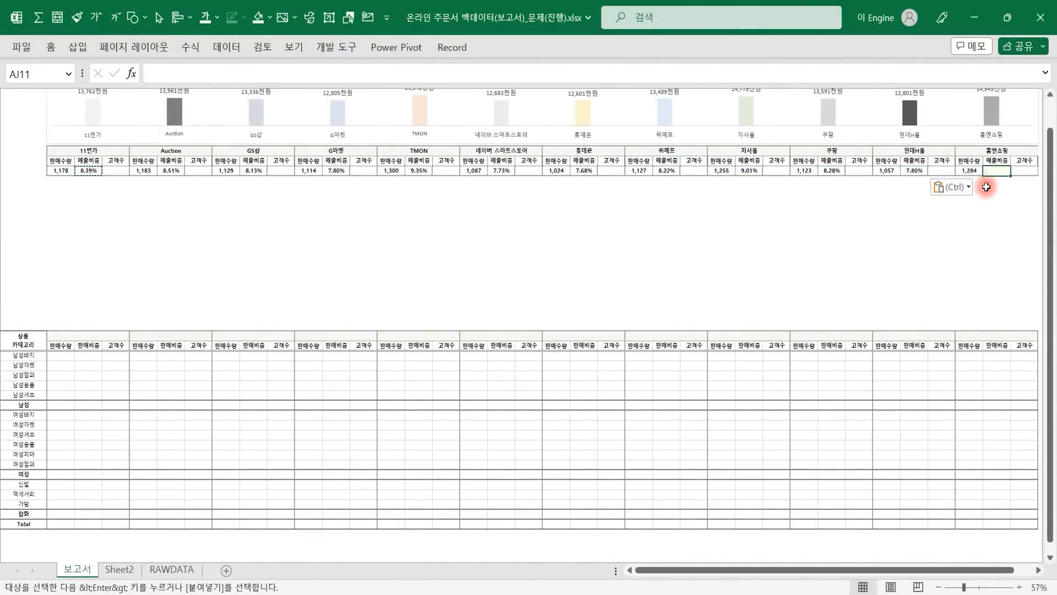
# Step: Rename the pivot table's sales channel count heading in Sheet2 cell G3 to 고객수
pyautogui.click(120, 171)
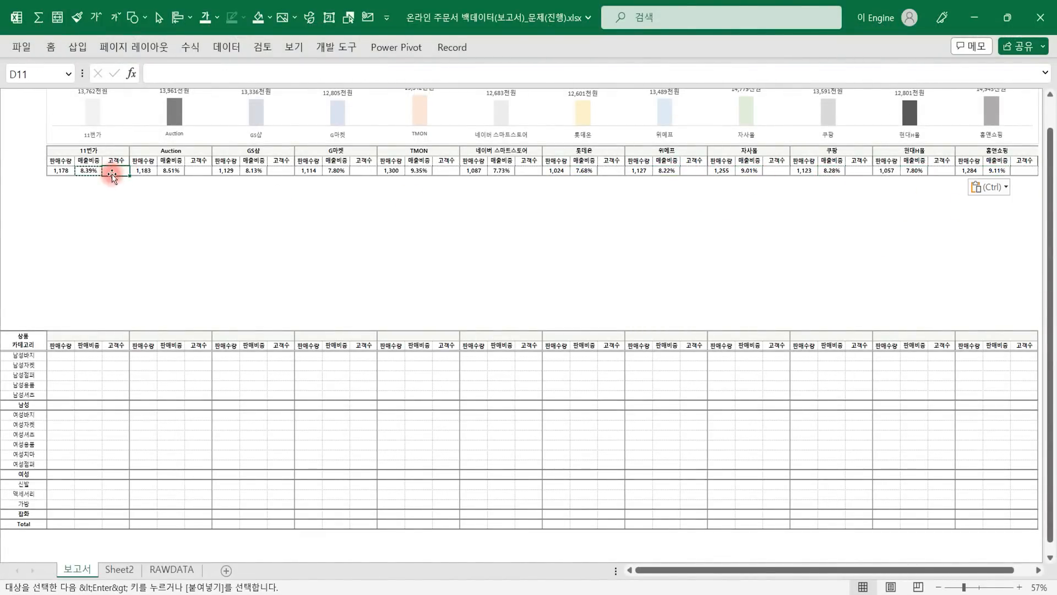
pyautogui.click(120, 569)
pyautogui.click(496, 95)
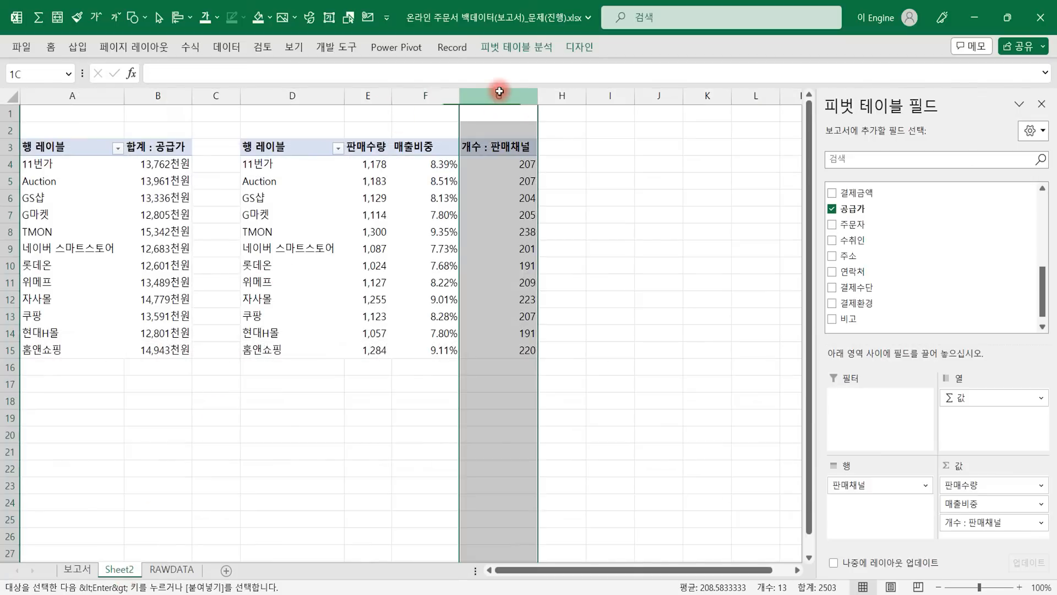
pyautogui.click(498, 148)
pyautogui.write('r')
pyautogui.press('BackSpace')
pyautogui.write('고객수')
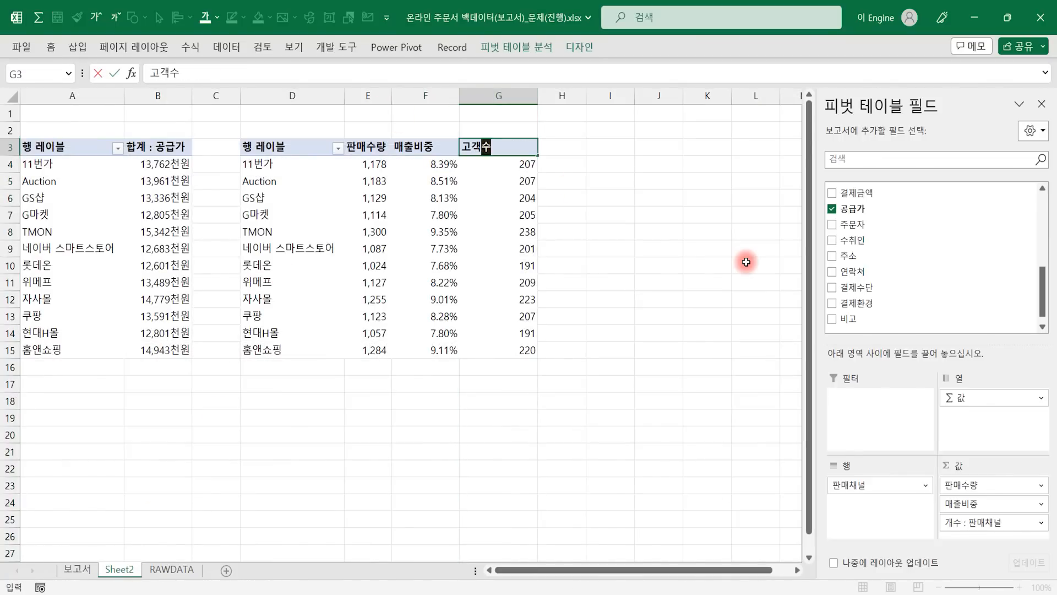
pyautogui.press('Return')
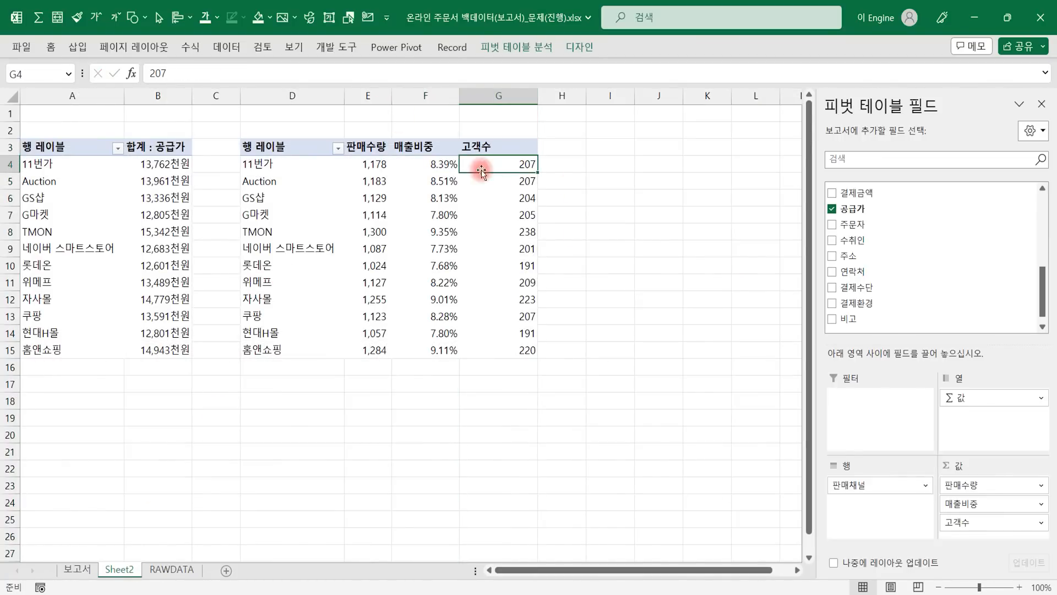
# Step: Reuse the text of the C11 formula in D11 on the 보고서 sheet, changing the reference to "Sheet2!g" for the 고객수 value
pyautogui.click(69, 570)
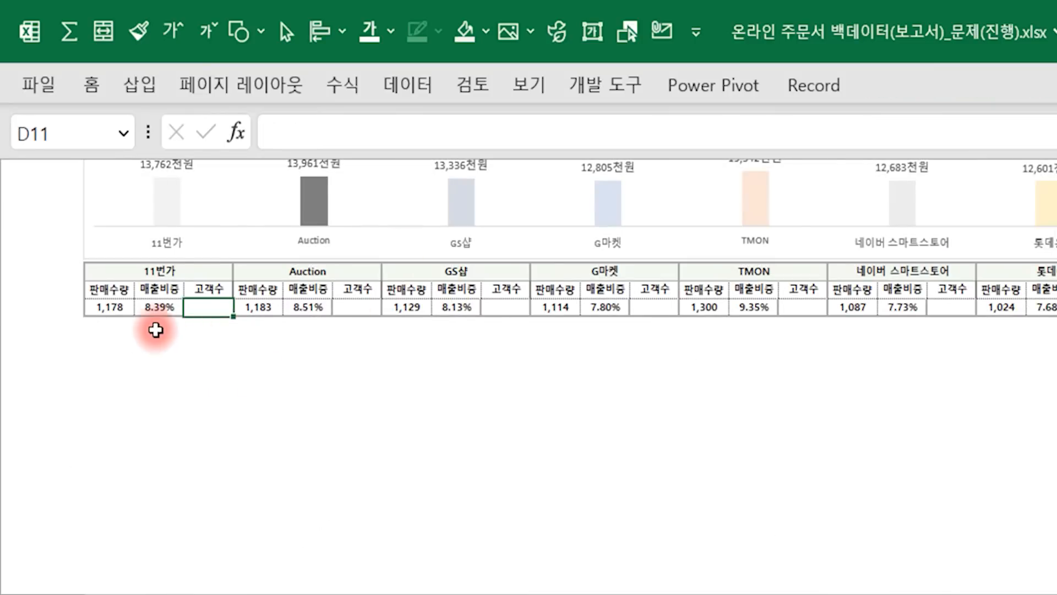
pyautogui.click(145, 305)
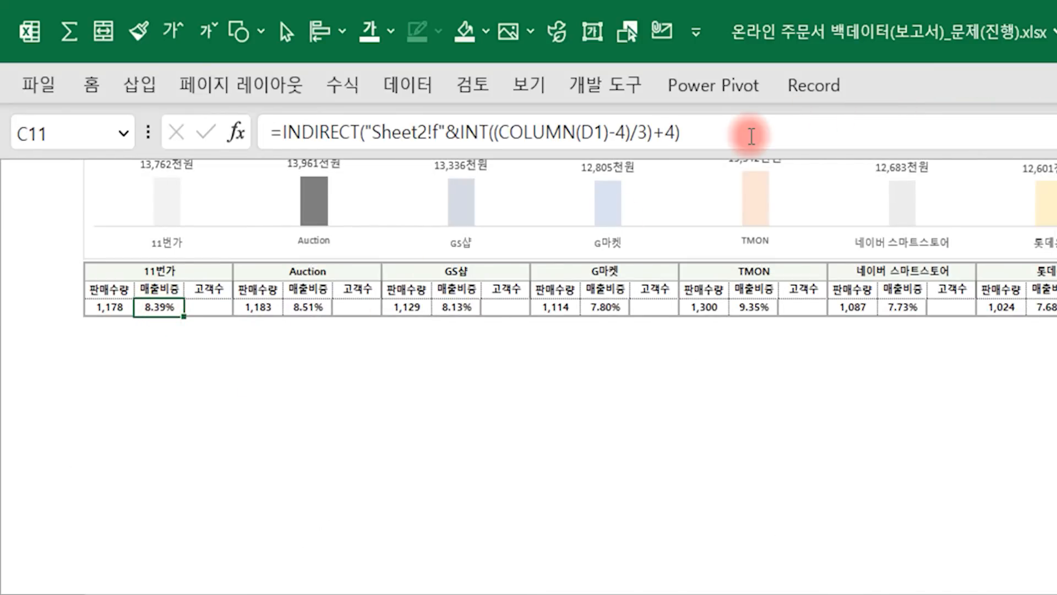
pyautogui.moveTo(747, 135); pyautogui.dragTo(99, 165)
pyautogui.press('Escape')
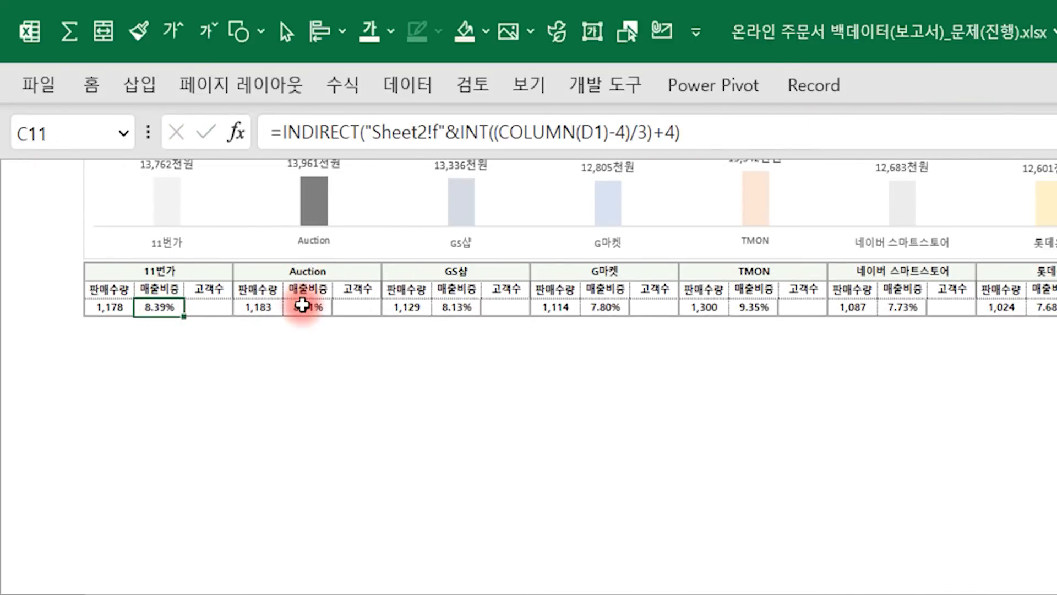
pyautogui.doubleClick(203, 309)
pyautogui.hotkey('ctrl', 'v')
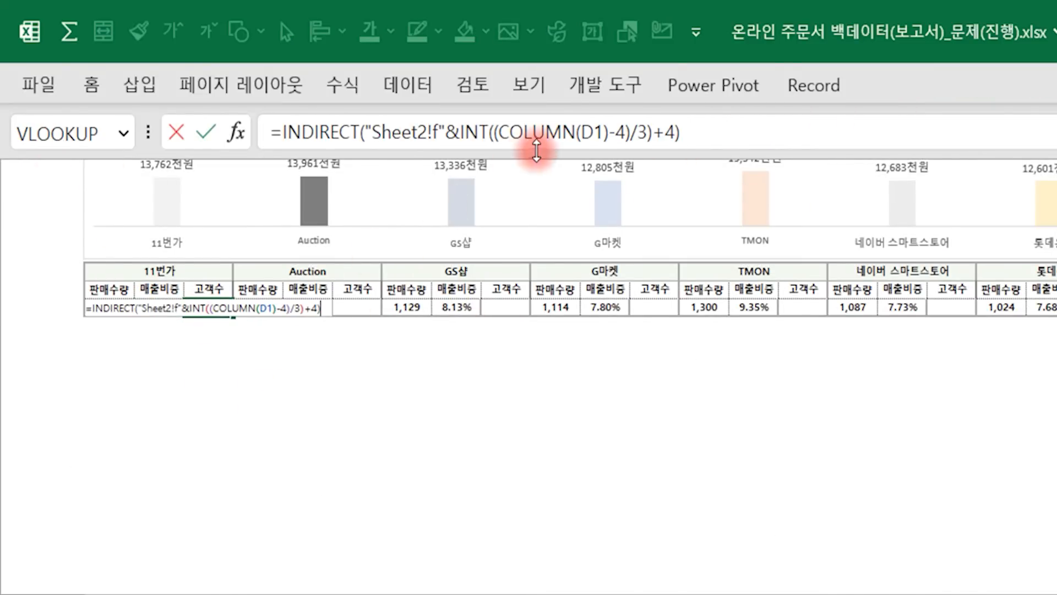
pyautogui.click(446, 132)
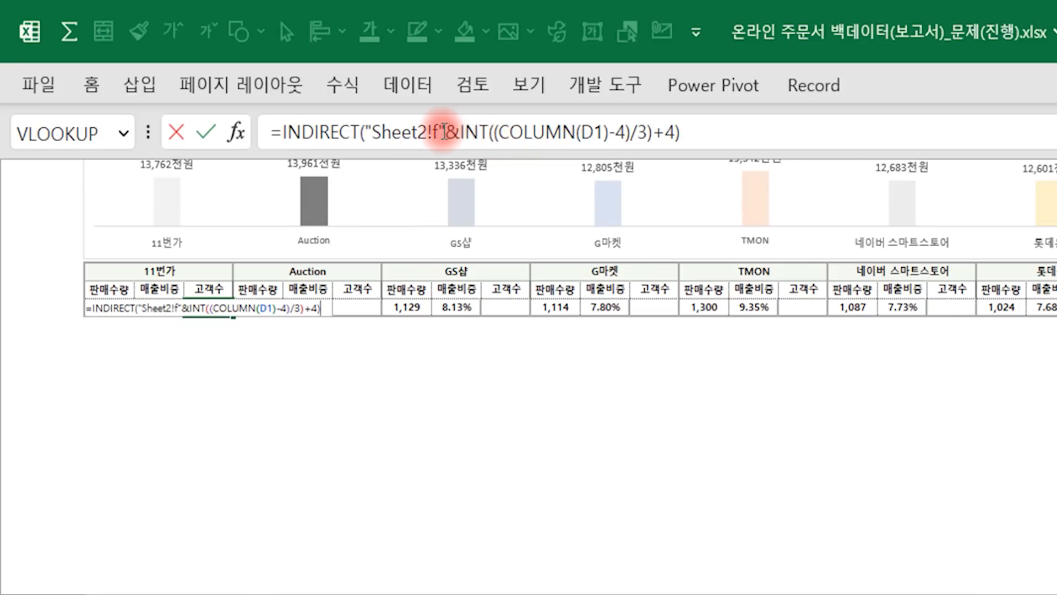
pyautogui.press('Left')
pyautogui.press('BackSpace')
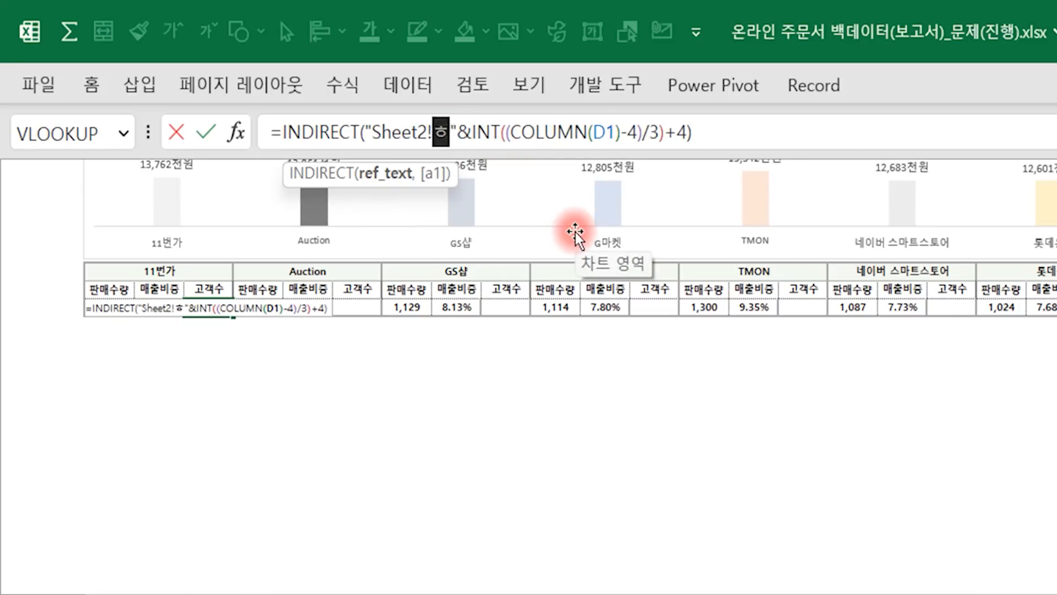
pyautogui.write('g')
pyautogui.press('Return')
# Step: Copy the D11 formula into the 고객수 cell in row 11 of every other channel, from G11 through AK11
pyautogui.press('Up')
pyautogui.hotkey('ctrl', 'c')
pyautogui.click(359, 307)
pyautogui.hotkey('ctrl', 'v')
pyautogui.click(512, 308)
pyautogui.hotkey('ctrl', 'v')
pyautogui.click(655, 306)
pyautogui.hotkey('ctrl', 'v')
pyautogui.click(803, 307)
pyautogui.hotkey('ctrl', 'v')
pyautogui.click(946, 311)
pyautogui.hotkey('ctrl', 'v')
pyautogui.click(612, 171)
pyautogui.hotkey('ctrl', 'v')
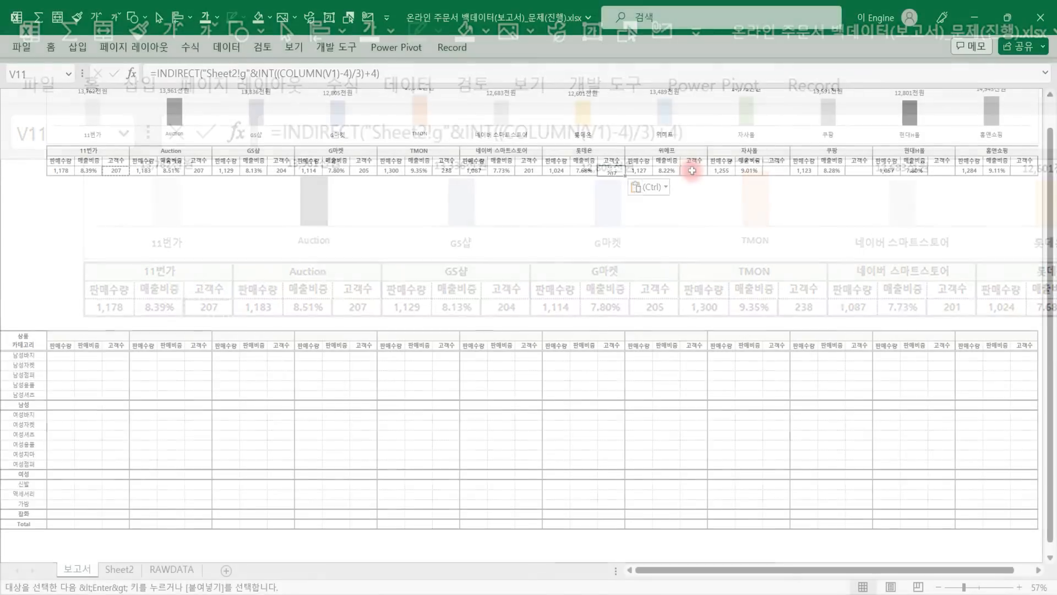
pyautogui.click(690, 170)
pyautogui.hotkey('ctrl', 'v')
pyautogui.click(777, 170)
pyautogui.hotkey('ctrl', 'v')
pyautogui.click(860, 171)
pyautogui.hotkey('ctrl', 'v')
pyautogui.click(943, 171)
pyautogui.hotkey('ctrl', 'v')
pyautogui.click(1024, 171)
pyautogui.hotkey('ctrl', 'v')
pyautogui.click(301, 278)
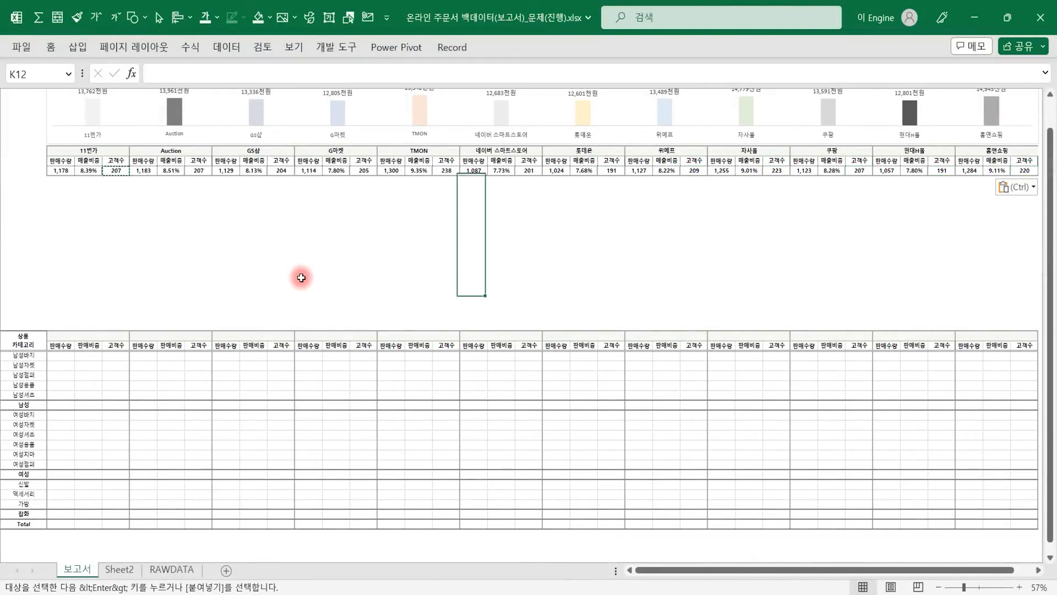
pyautogui.scroll(-1, 305, 279)
pyautogui.scroll(1, 305, 280)
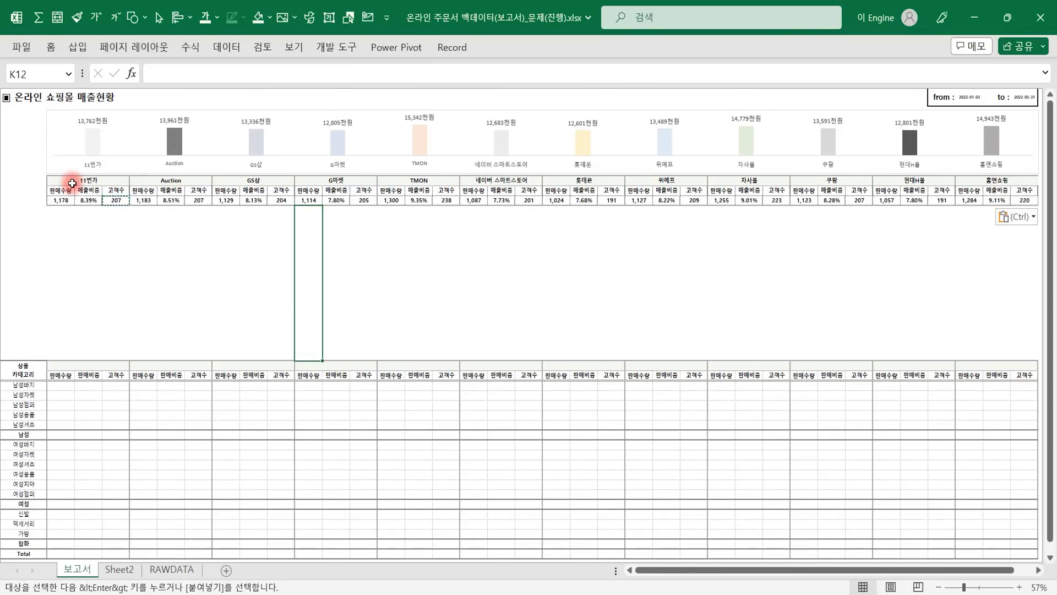